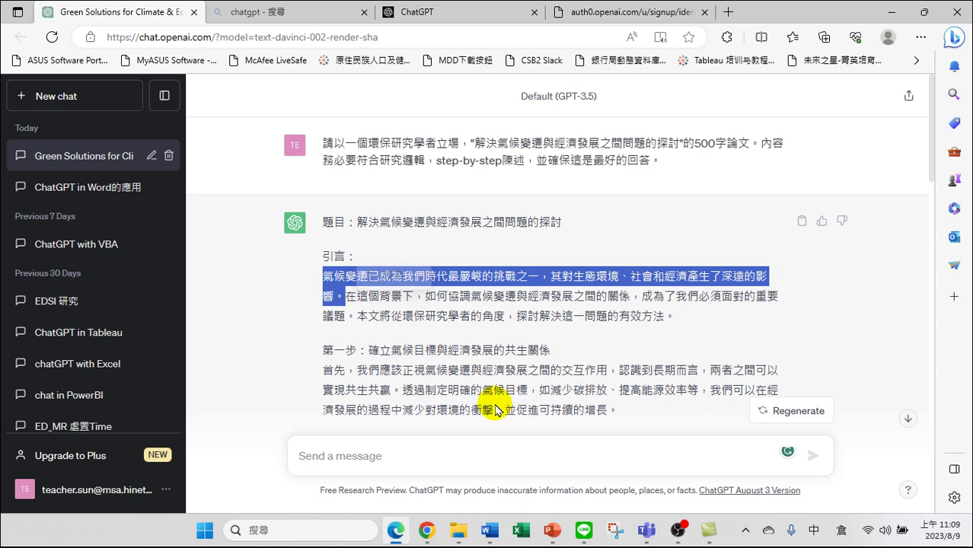
Step: Select the introduction's opening sentence, from 氣候變遷已成為 through 深遠的影響。, in the essay response
{"action": "mouse_move", "coordinate": [335, 286]}
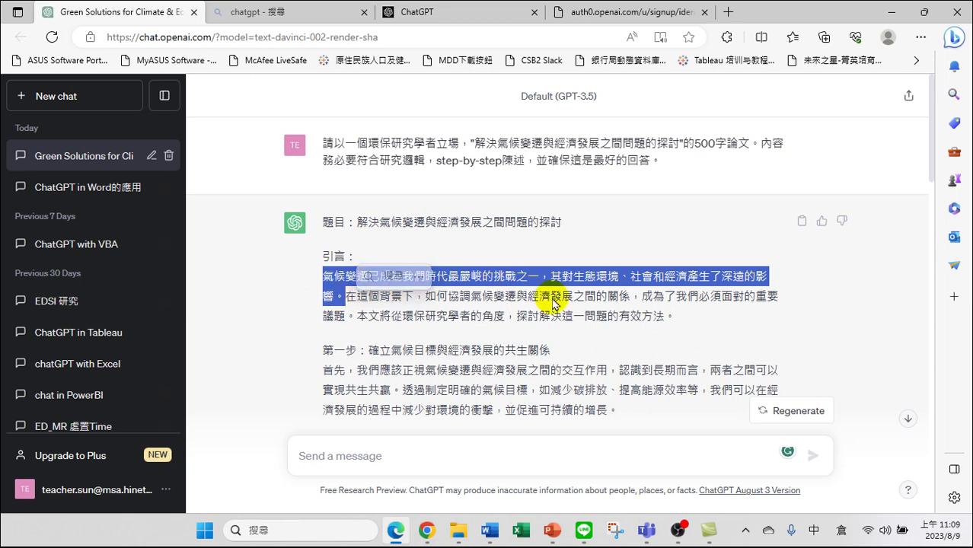
{"action": "left_click", "coordinate": [555, 297]}
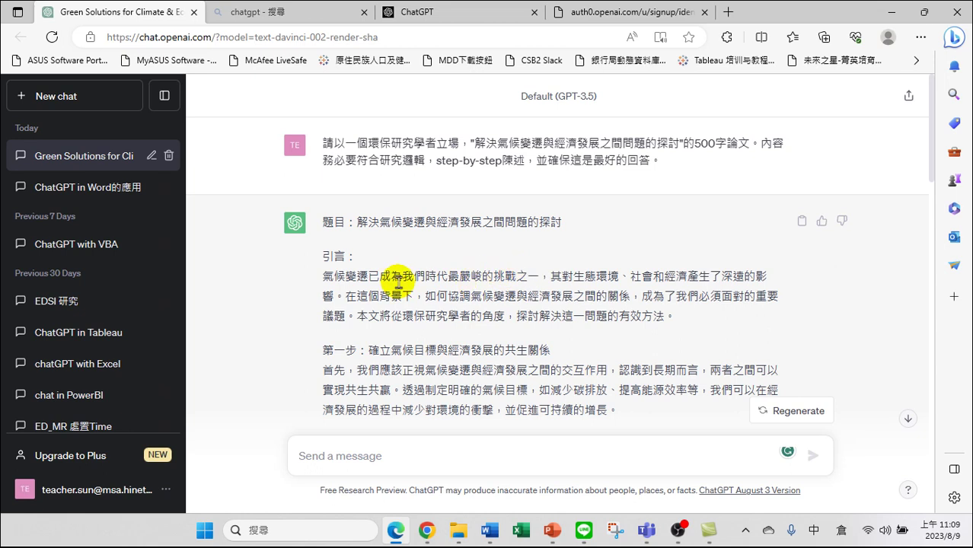
{"action": "left_click_drag", "start_coordinate": [322, 276], "coordinate": [539, 279]}
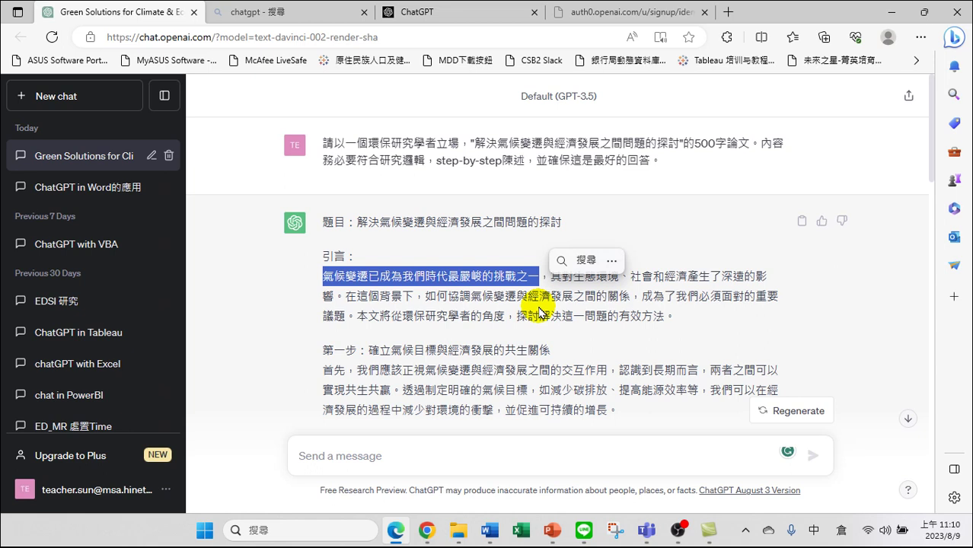
{"action": "scroll", "coordinate": [538, 313], "scroll_direction": "down", "scroll_amount": 2}
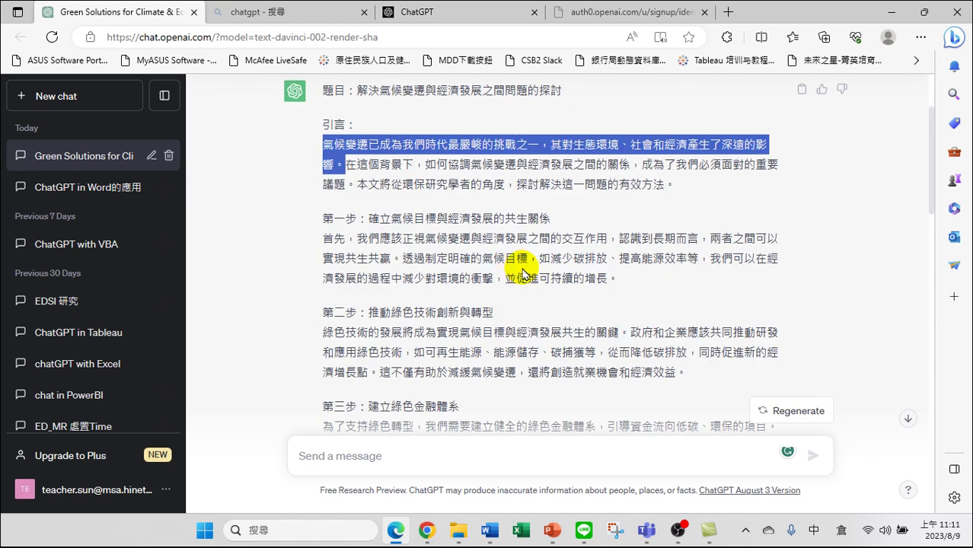
Step: Begin a follow-up prompt with 請修改, the essay's opening introduction sentence in quotation marks, and 段落，
{"action": "left_click", "coordinate": [415, 456]}
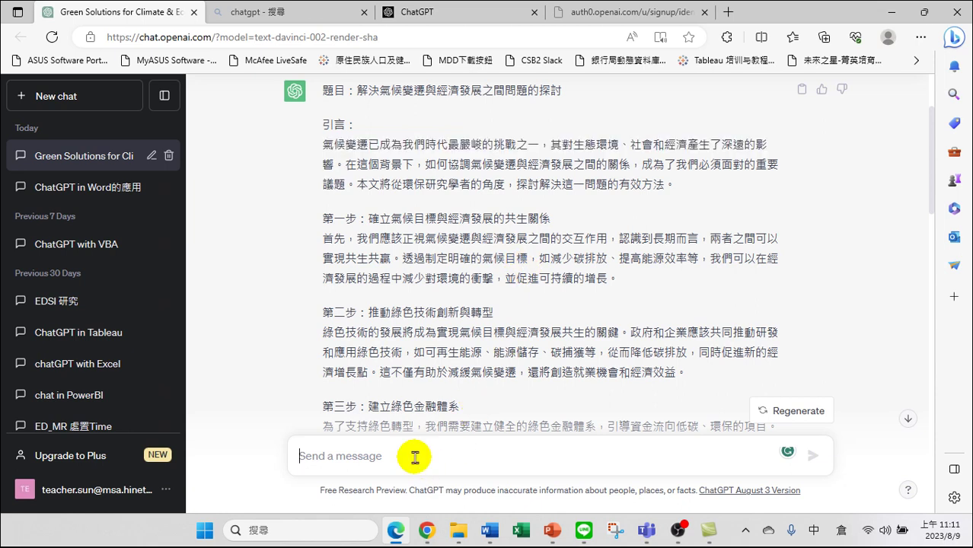
{"action": "left_click", "coordinate": [415, 457]}
{"action": "type", "text": "卜口"}
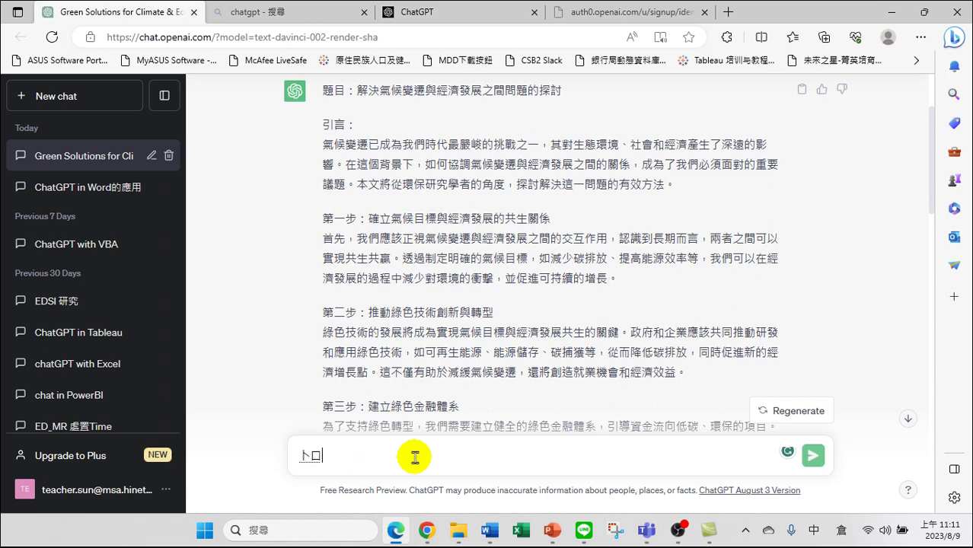
{"action": "type", "text": "手請修尸"}
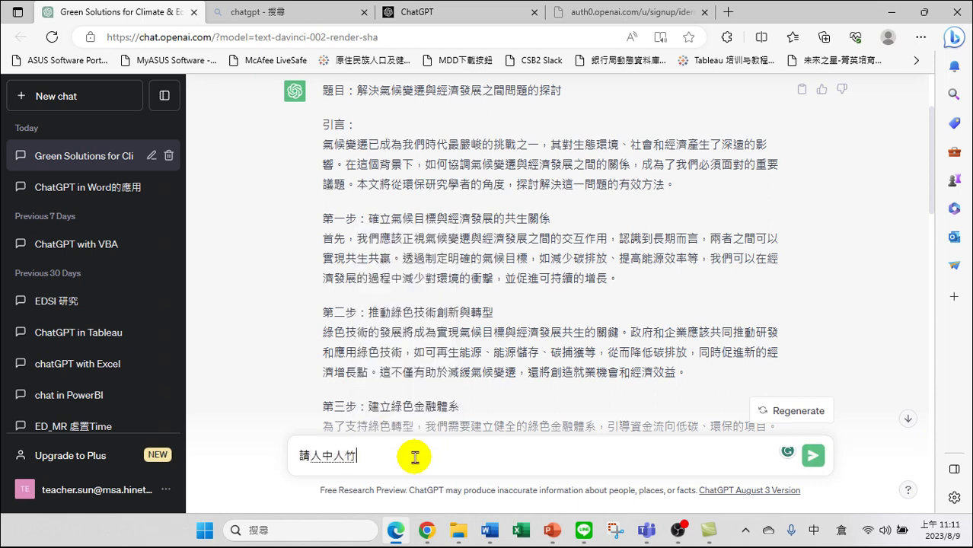
{"action": "type", "text": "改\""}
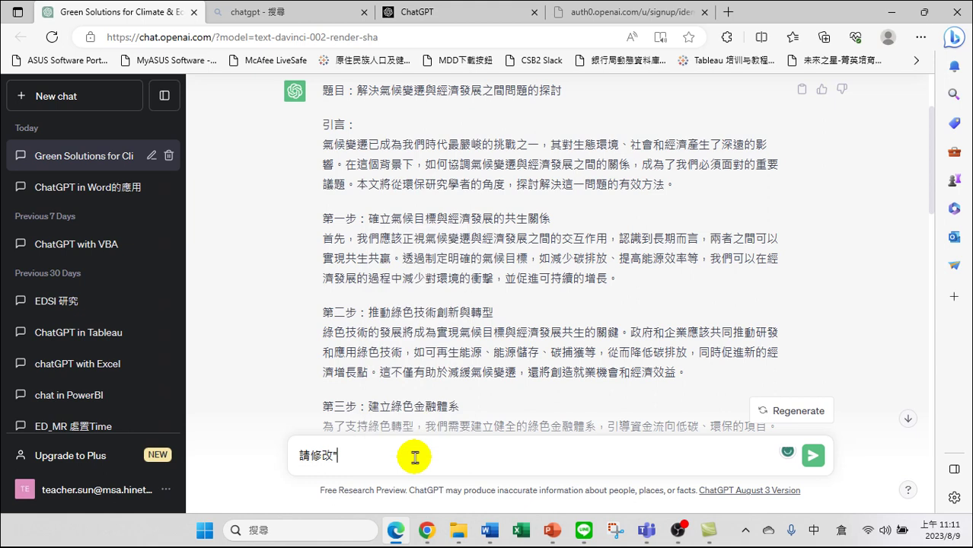
{"action": "type", "text": "氣候變遷已成為我們時代最嚴峻的挑戰之一，其對生態環境、社會和經濟產生了深遠的影響。"}
{"action": "type", "text": "\"竹"}
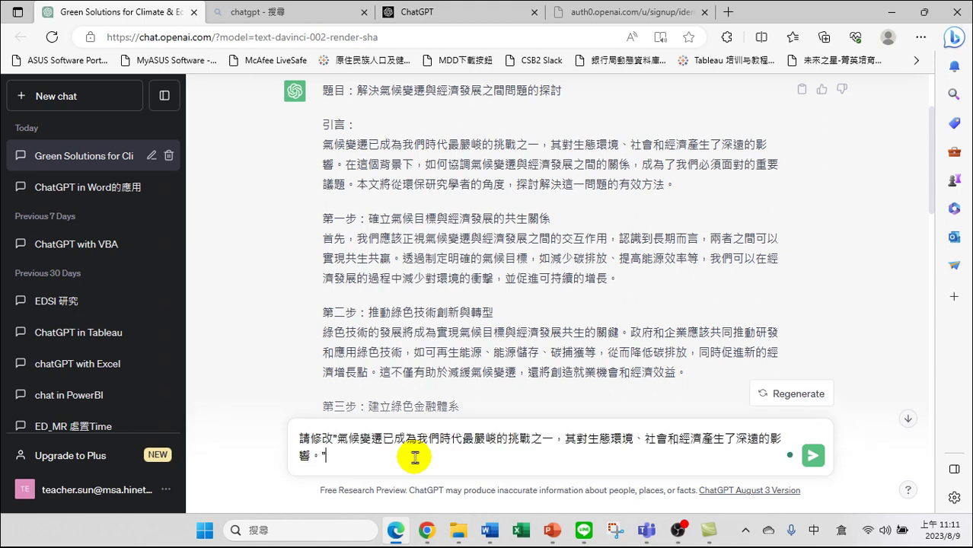
{"action": "type", "text": "廿水竹口"}
{"action": "key", "text": "space"}
{"action": "type", "text": "，"}
Step: Continue the prompt with 要先說 after 段落，
{"action": "type", "text": "一田中女"}
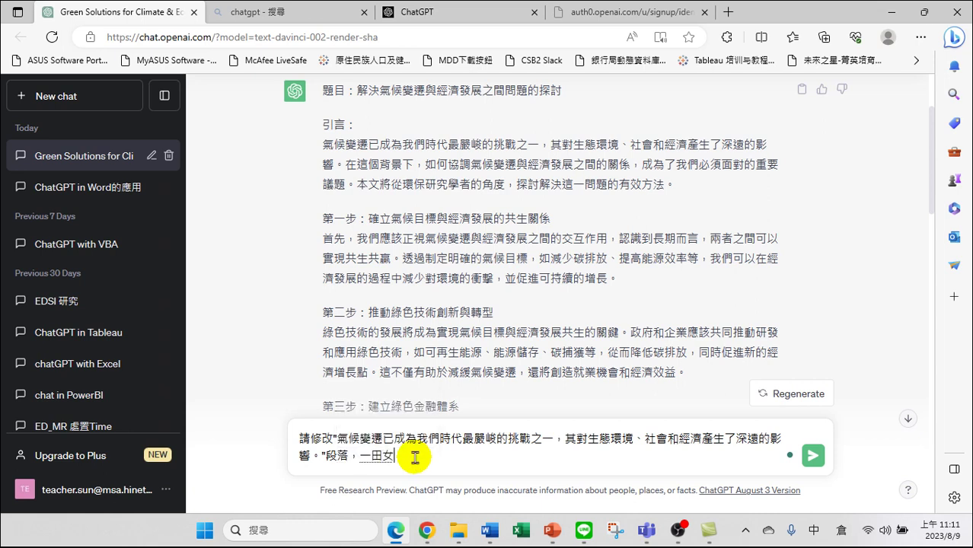
{"action": "key", "text": "space"}
{"action": "type", "text": "竹手一"}
{"action": "key", "text": "space"}
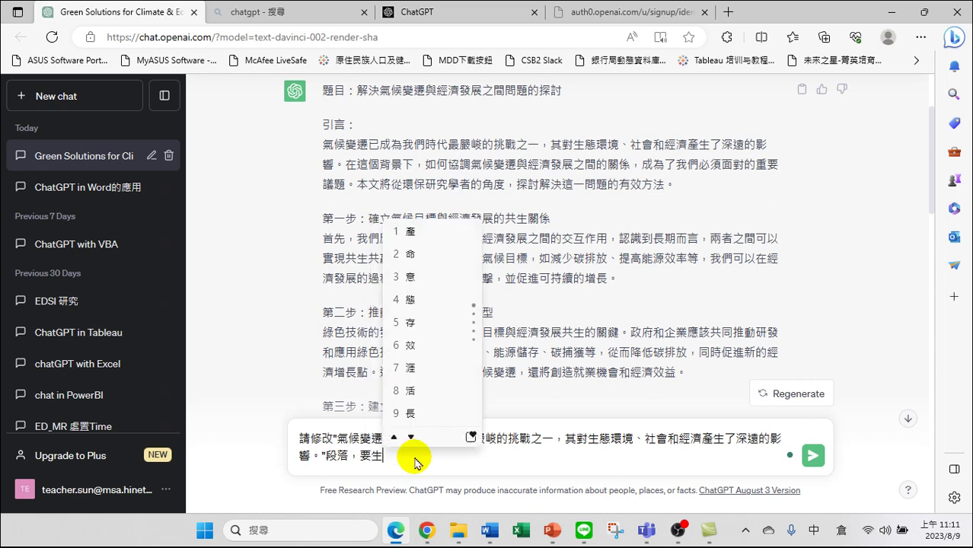
{"action": "key", "text": "Escape"}
{"action": "key", "text": "BackSpace"}
{"action": "type", "text": "竹土儿"}
{"action": "key", "text": "space"}
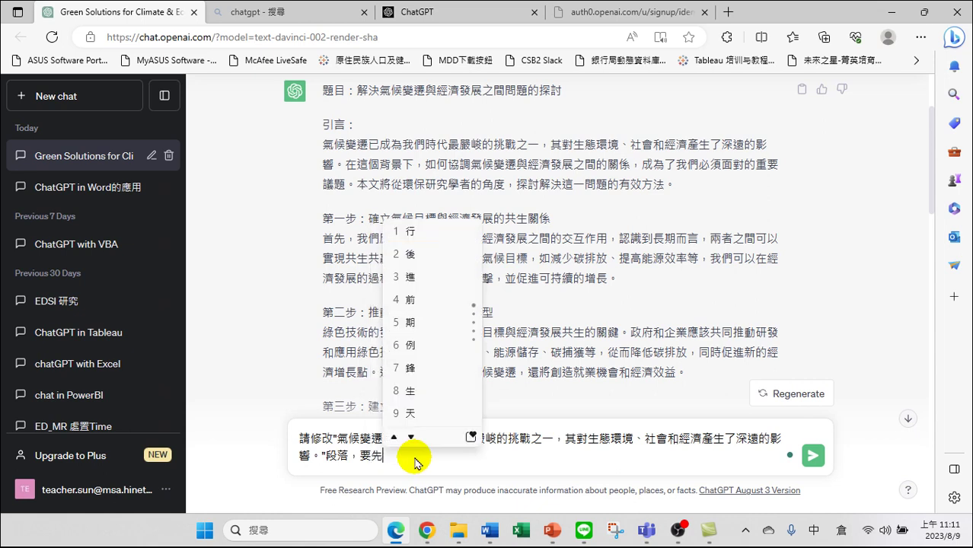
{"action": "type", "text": "卜口金口山"}
{"action": "key", "text": "space"}
Step: Add 有哪些時代挑戰 to the prompt to ask which challenges the era faces
{"action": "type", "text": "大月"}
{"action": "key", "text": "space"}
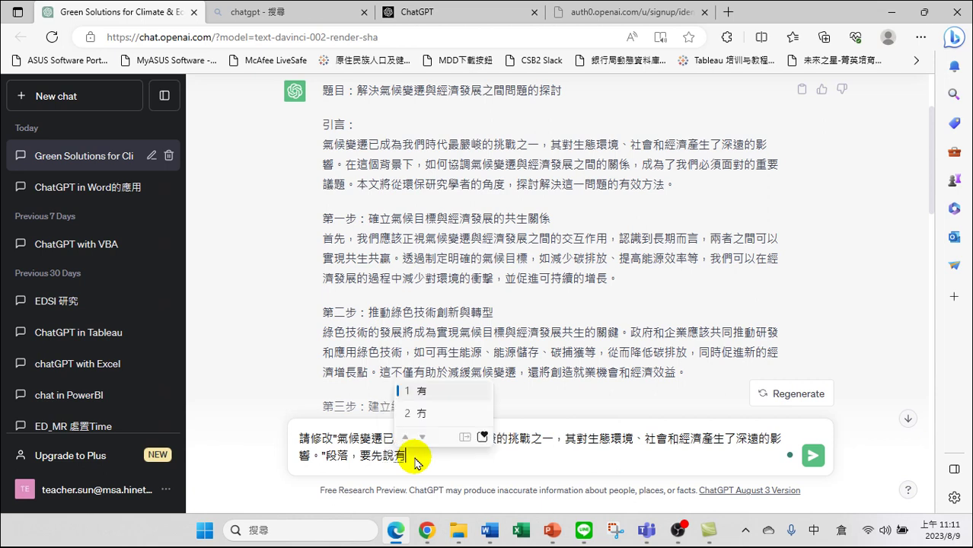
{"action": "type", "text": "口尸手"}
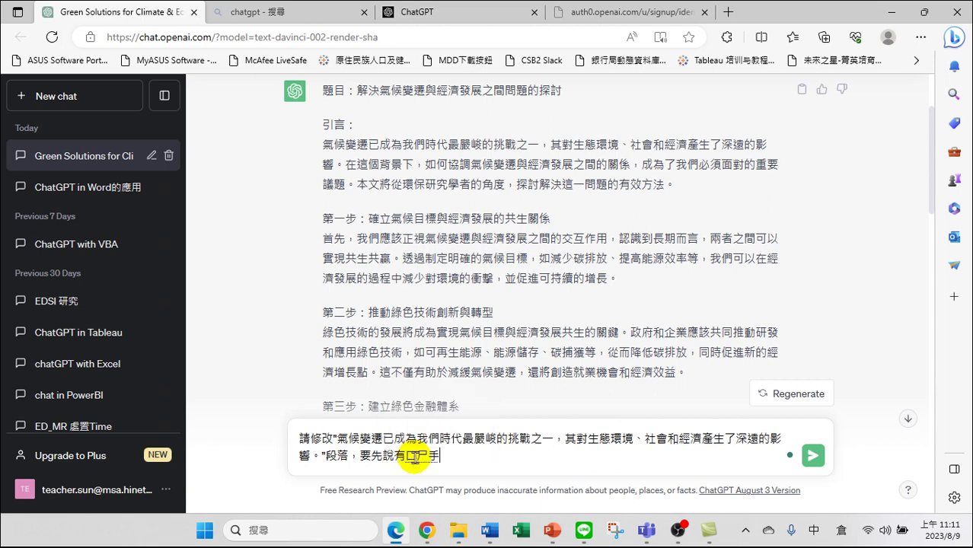
{"action": "key", "text": "space"}
{"action": "type", "text": "卜心一一"}
{"action": "key", "text": "space"}
{"action": "type", "text": "日土"}
{"action": "key", "text": "space"}
{"action": "type", "text": "人戈"}
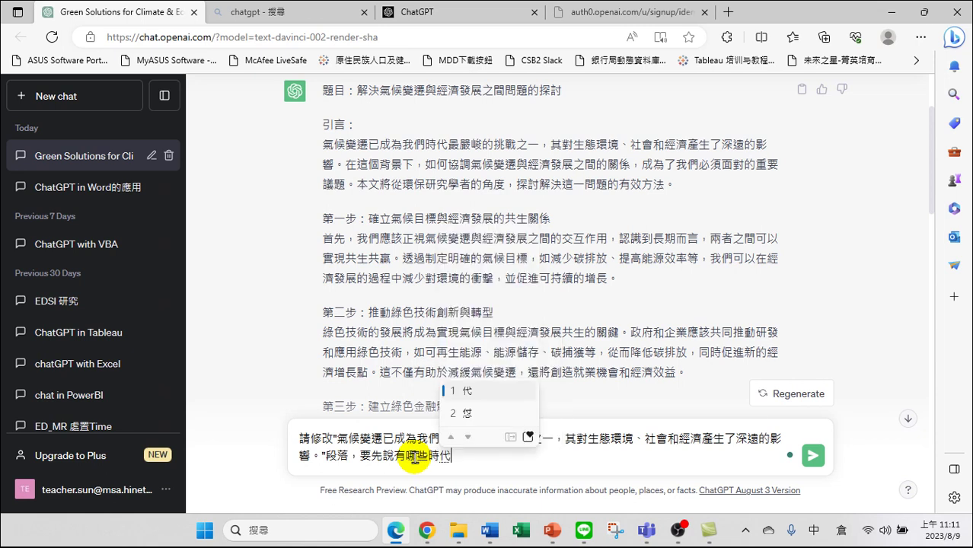
{"action": "type", "text": "手中一人"}
{"action": "key", "text": "space"}
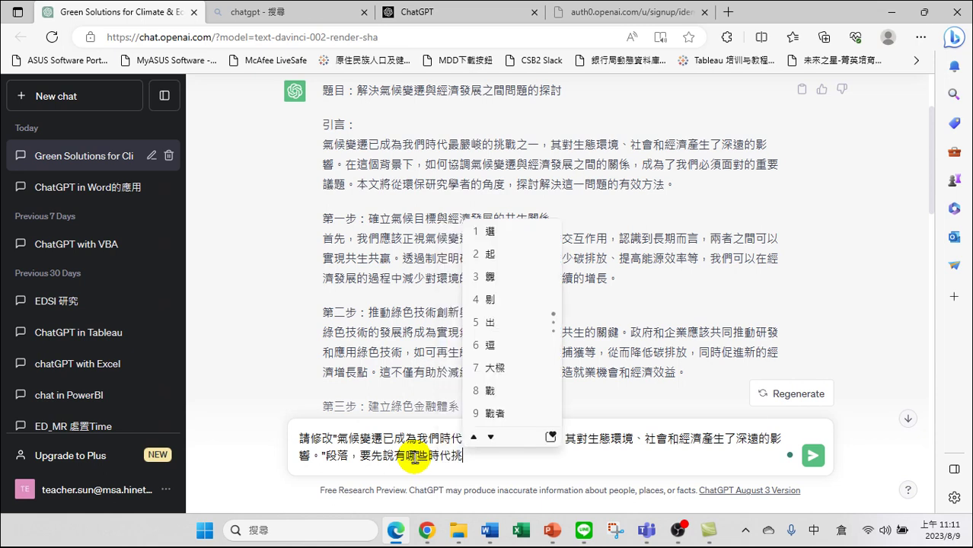
{"action": "type", "text": "口十戈"}
{"action": "key", "text": "space"}
{"action": "type", "text": "1"}
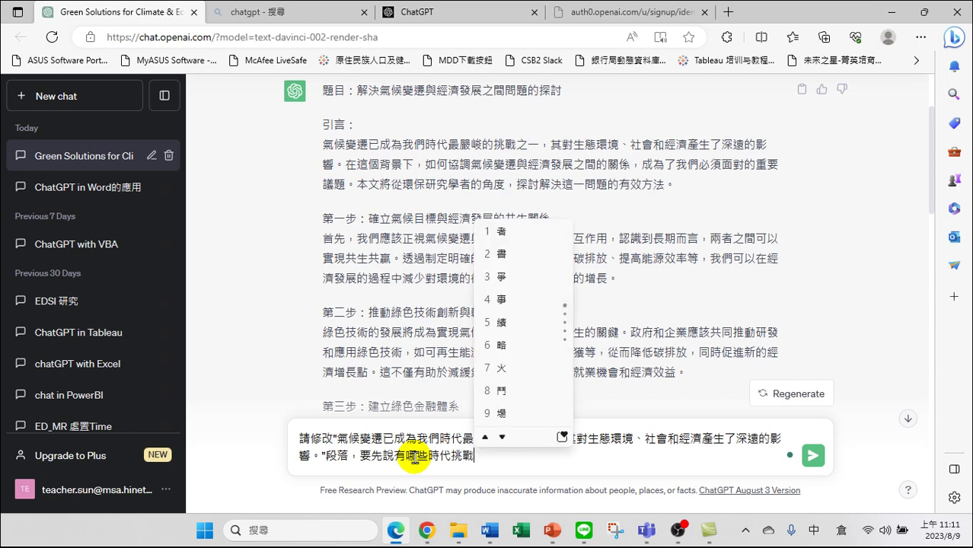
Step: Extend the prompt with ，例如5項， to request five example challenges
{"action": "type", "text": "，人一弓"}
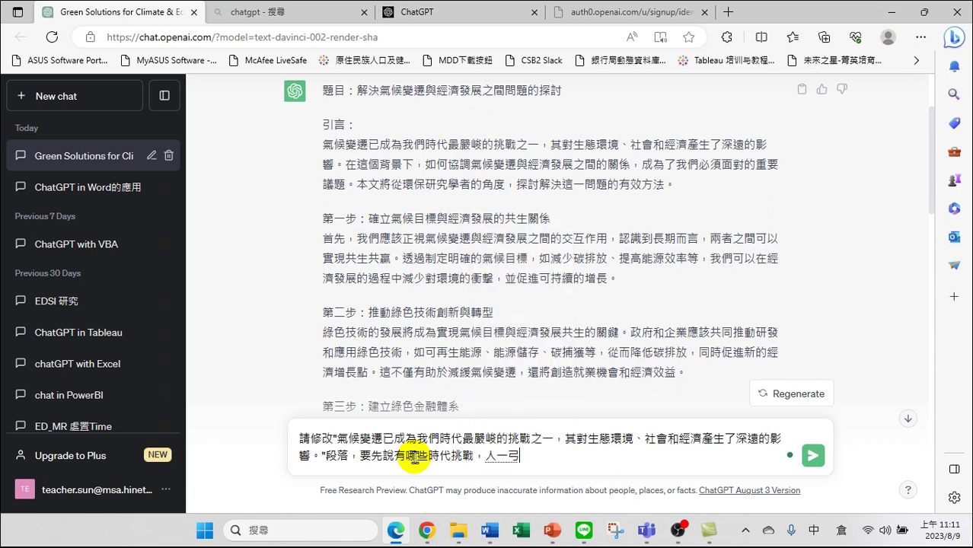
{"action": "key", "text": "space"}
{"action": "key", "text": "1"}
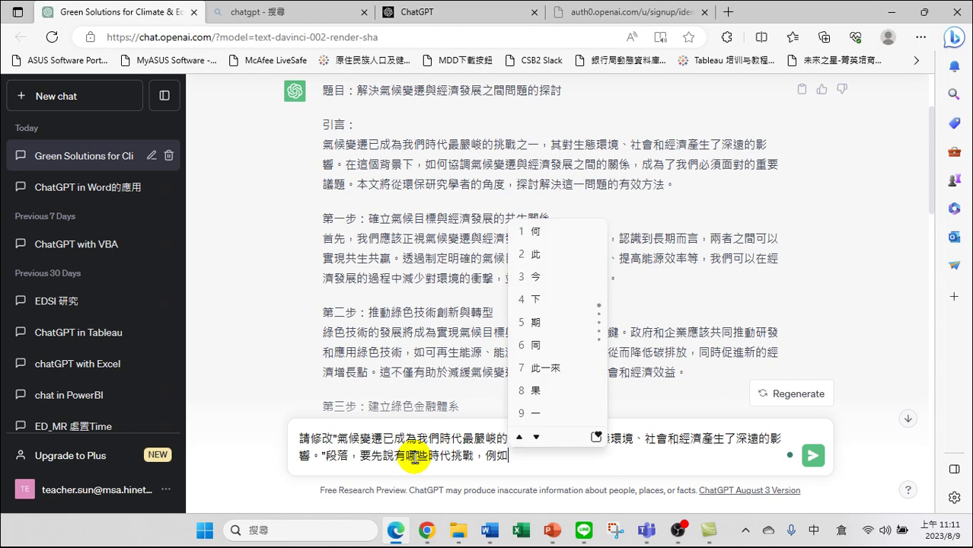
{"action": "key", "text": "Escape"}
{"action": "type", "text": "5一一月山金"}
{"action": "key", "text": "space"}
{"action": "type", "text": "，"}
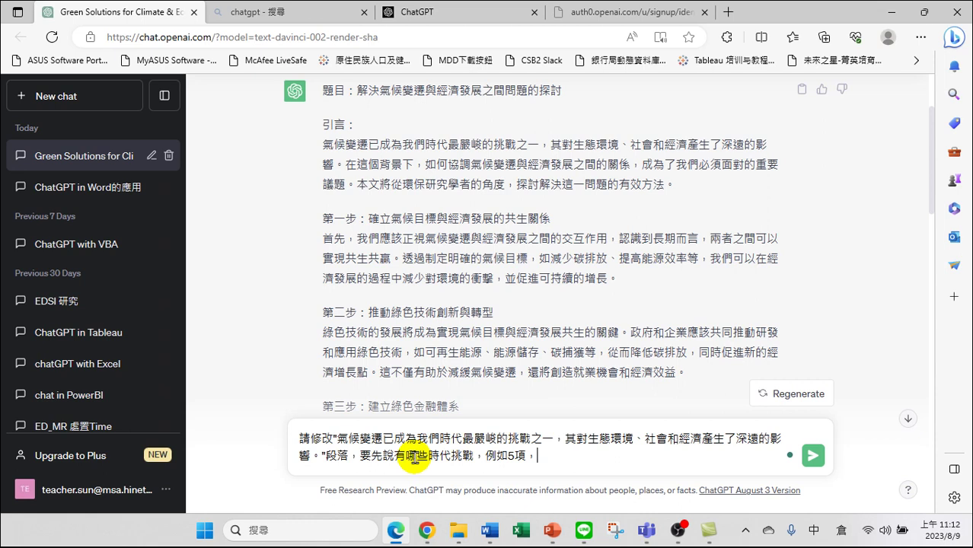
Step: Add 然後再說 to the end of the prompt to introduce the statement that should follow the examples
{"action": "type", "text": "一土月"}
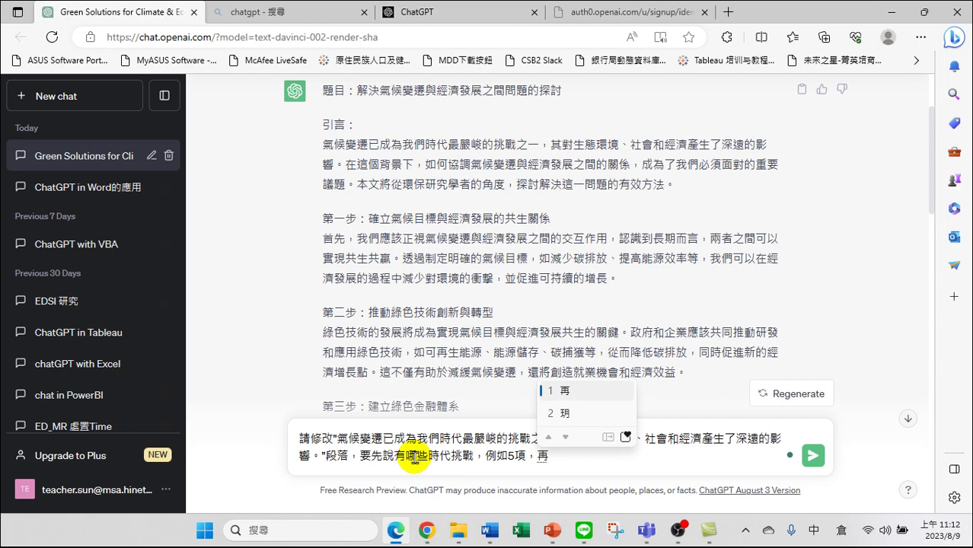
{"action": "key", "text": "BackSpace"}
{"action": "key", "text": "BackSpace"}
{"action": "type", "text": "bikf"}
{"action": "key", "text": "space"}
{"action": "type", "text": "1hovie"}
{"action": "key", "text": "space"}
{"action": "type", "text": "1mgb"}
{"action": "key", "text": "space"}
{"action": "type", "text": "1yrcru"}
{"action": "key", "text": "space"}
{"action": "key", "text": "1"}
Step: Copy 氣候變遷已成為我們時代最嚴峻的挑戰之一 from the prompt and paste it in quotation marks after 然後再說
{"action": "key", "text": "shift"}
{"action": "left_click_drag", "start_coordinate": [336, 439], "coordinate": [557, 439]}
{"action": "left_click_drag", "start_coordinate": [561, 438], "coordinate": [554, 436]}
{"action": "key", "text": "ctrl+c"}
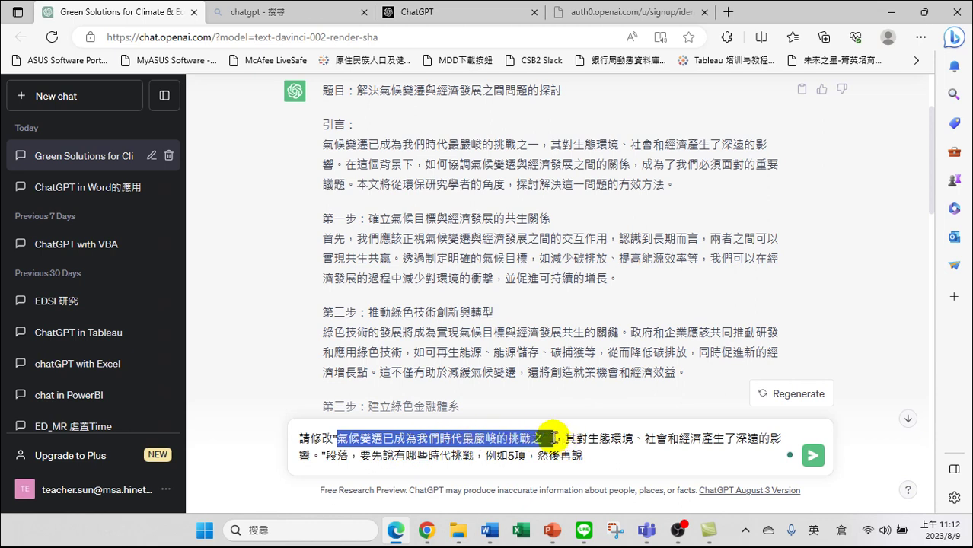
{"action": "left_click", "coordinate": [598, 458]}
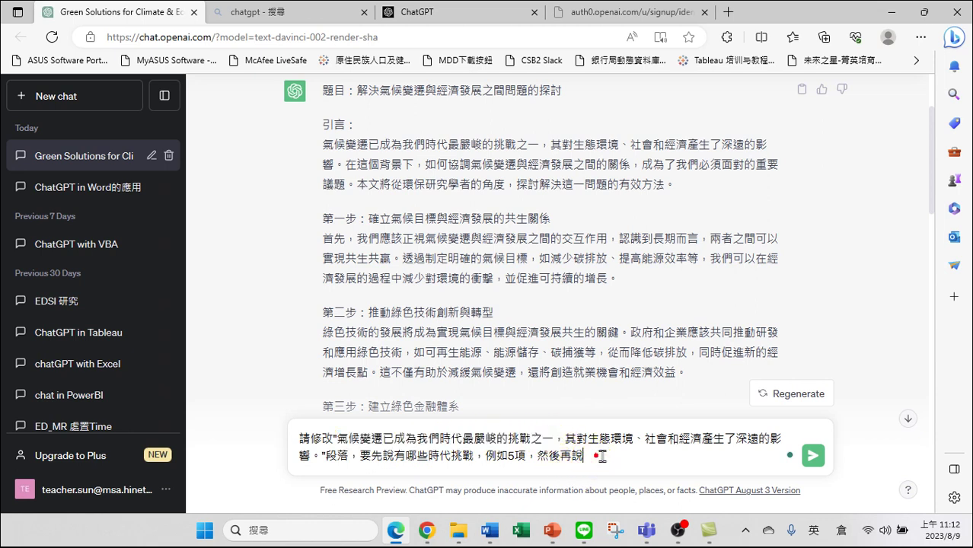
{"action": "key", "text": "ctrl+v"}
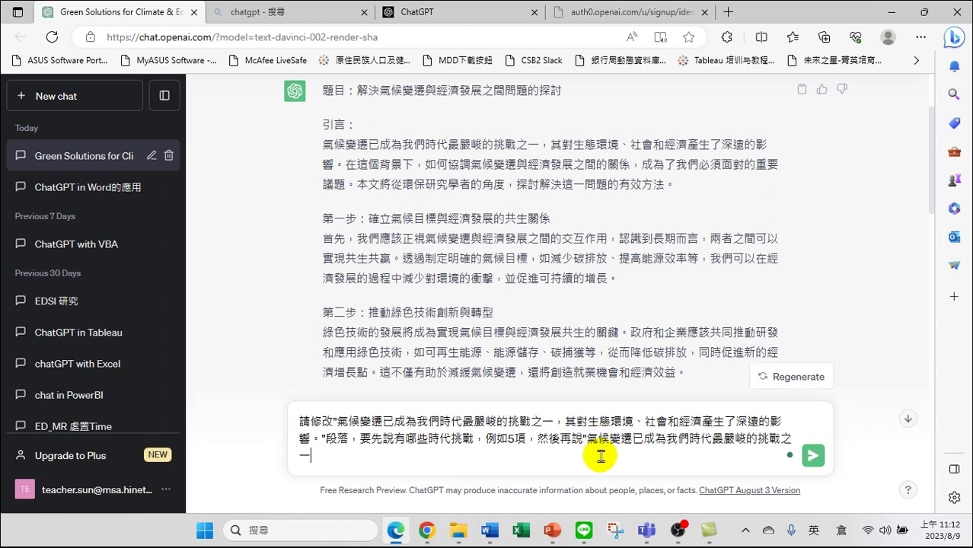
{"action": "type", "text": "\""}
{"action": "left_click", "coordinate": [325, 460]}
{"action": "left_click", "coordinate": [360, 458]}
Step: Finish the prompt with 。請以這個邏輯，改寫原段落。 to request rewriting the original paragraph with this logic
{"action": "key", "text": "shift"}
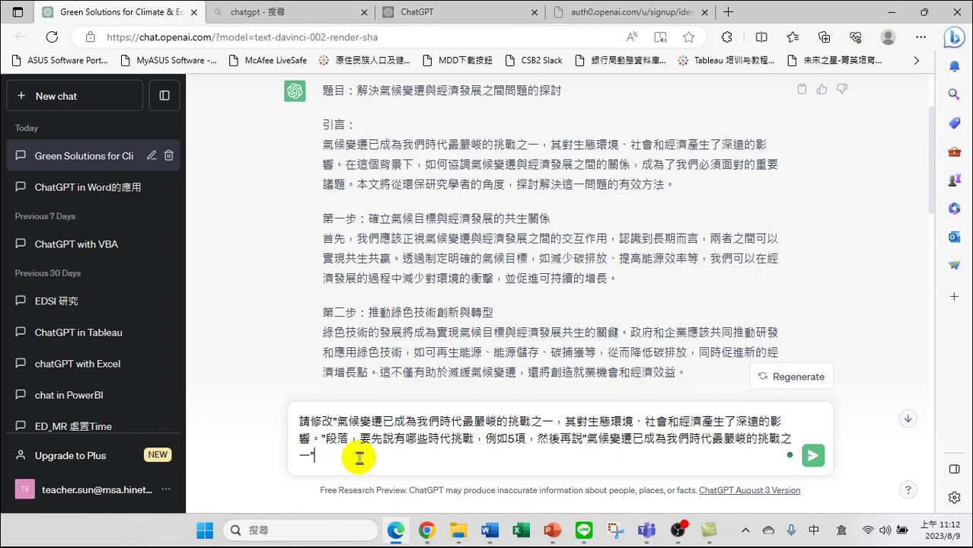
{"action": "type", "text": "。請以"}
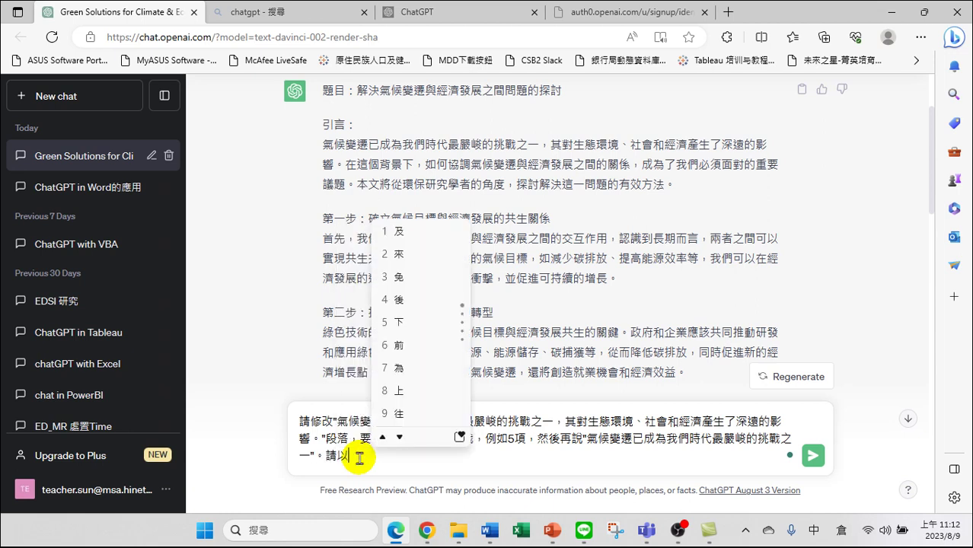
{"action": "type", "text": "這個邏輯"}
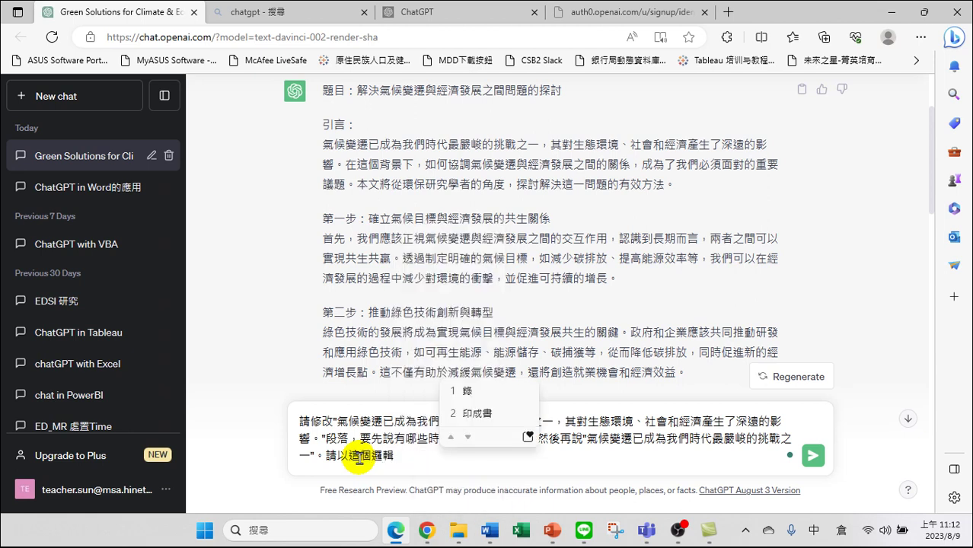
{"action": "type", "text": "，改"}
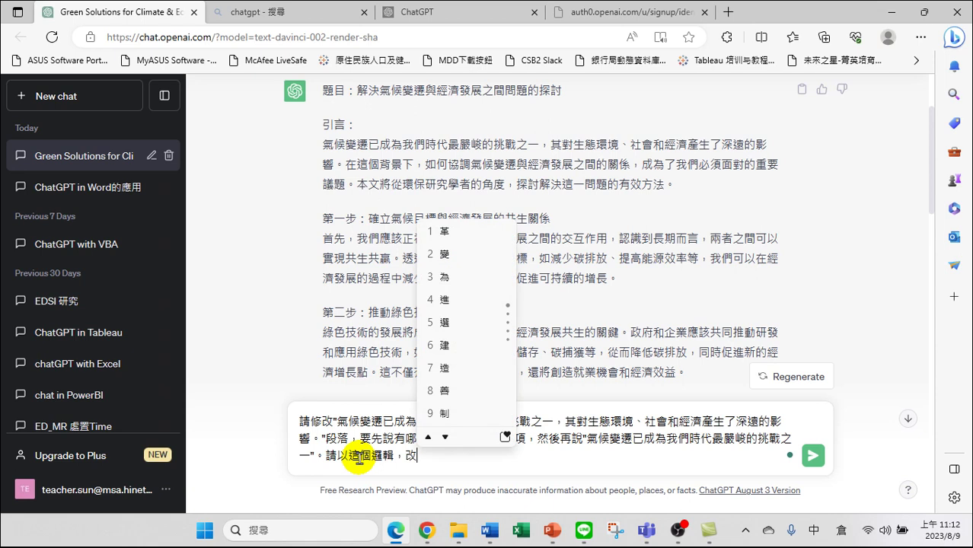
{"action": "type", "text": "寫"}
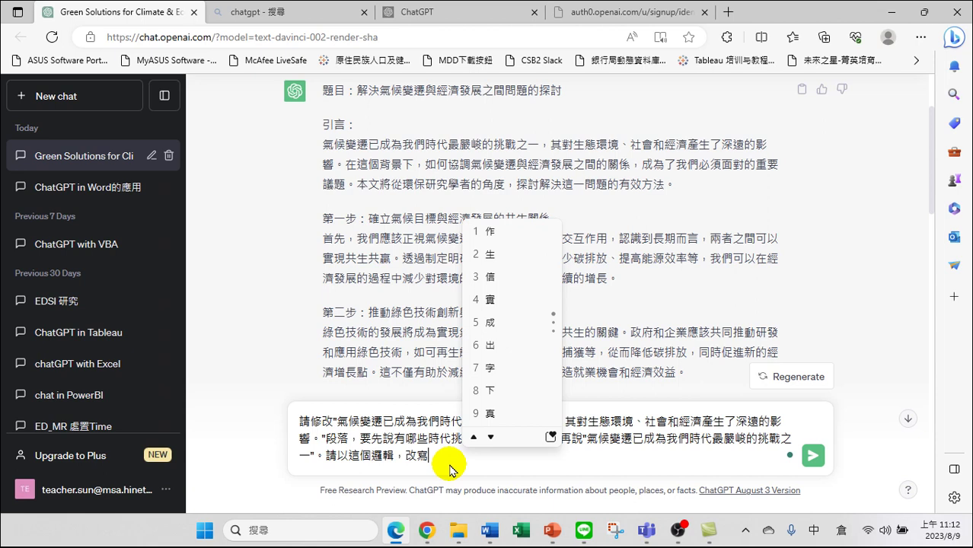
{"action": "type", "text": "原段廿"}
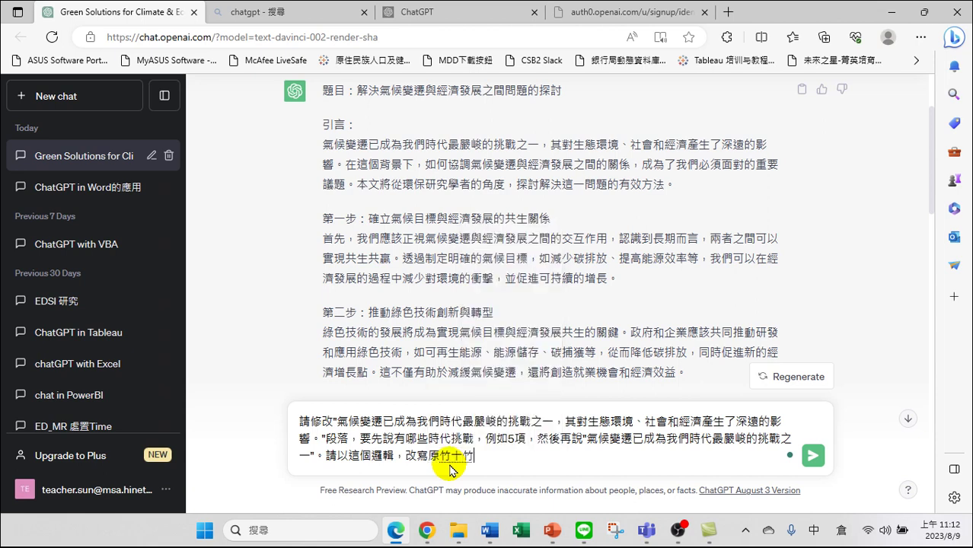
{"action": "type", "text": "。"}
{"action": "key", "text": "Down"}
{"action": "key", "text": "Return"}
Step: Insert 最大挑戰的 before 5項 in the prompt so that it reads 例如最大挑戰的5項
{"action": "left_click", "coordinate": [509, 440]}
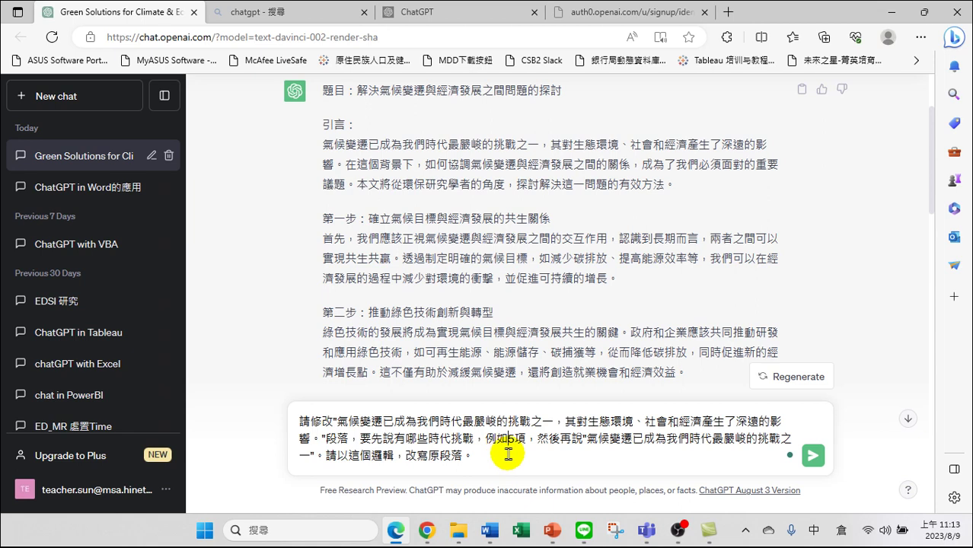
{"action": "type", "text": "最大"}
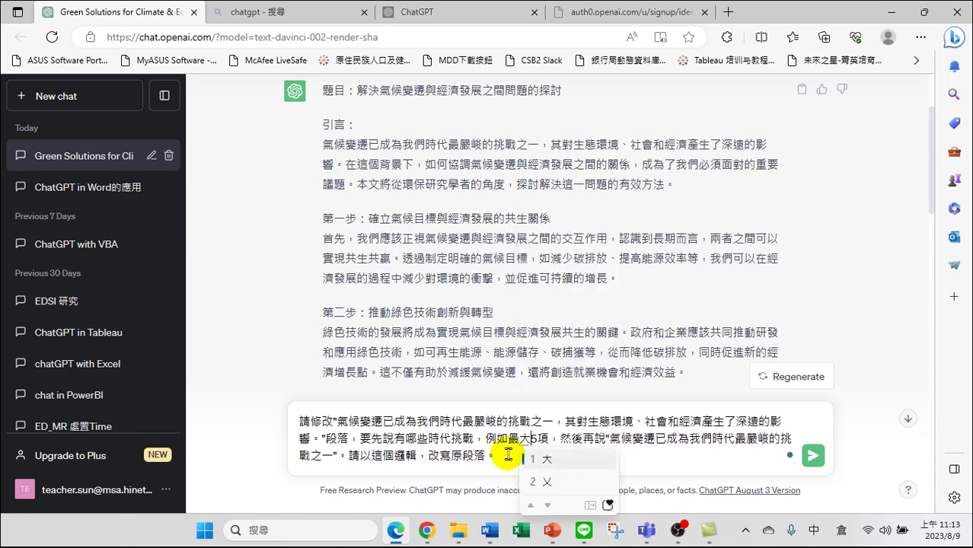
{"action": "type", "text": "挑"}
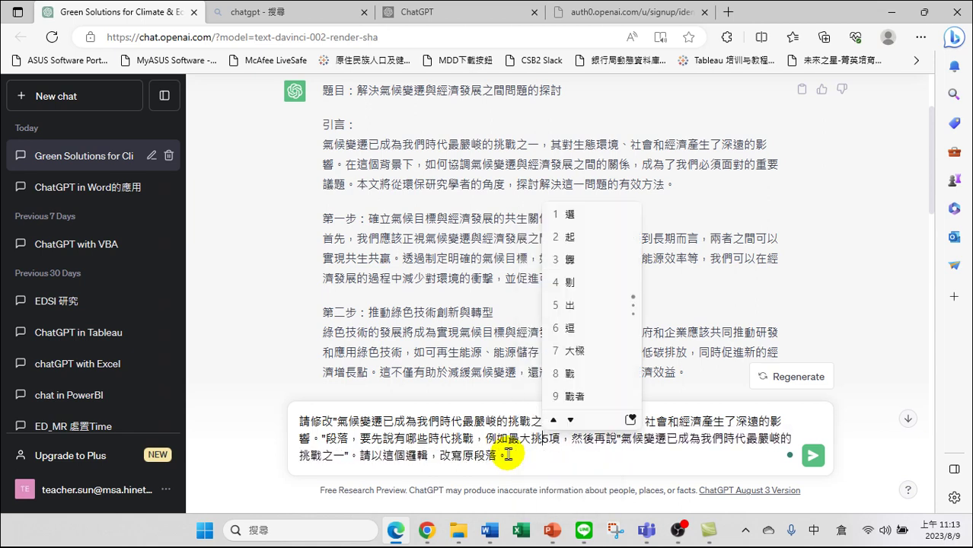
{"action": "type", "text": "口口十戈"}
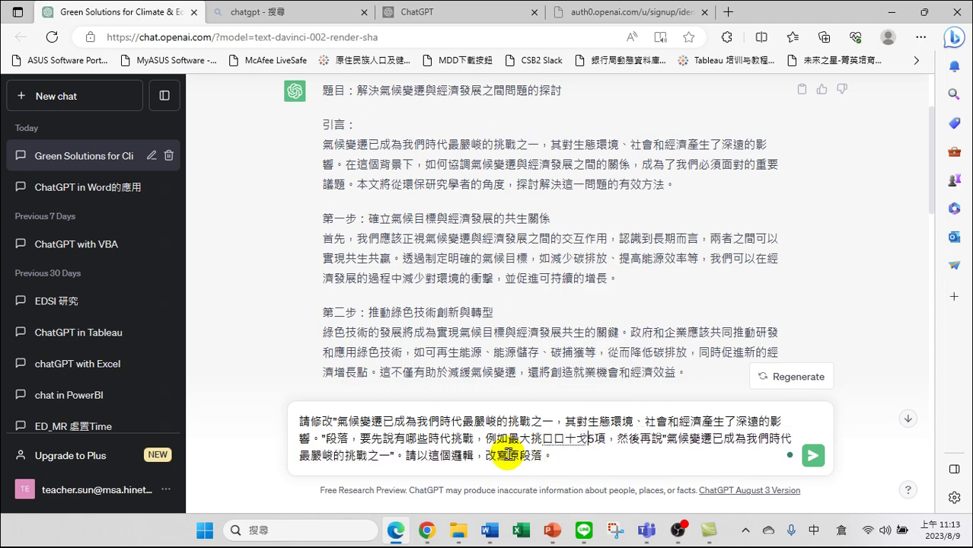
{"action": "type", "text": "戰的"}
{"action": "key", "text": "shift"}
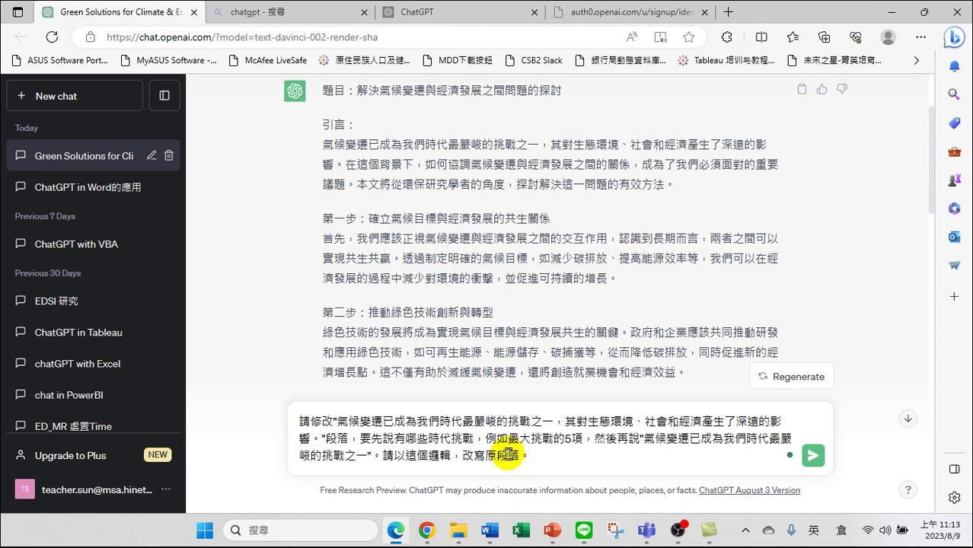
Step: Insert ，當然要包括氣候變遷 after 5項 in the prompt and send it
{"action": "key", "text": "shift"}
{"action": "type", "text": "，"}
{"action": "type", "text": "當然一田女"}
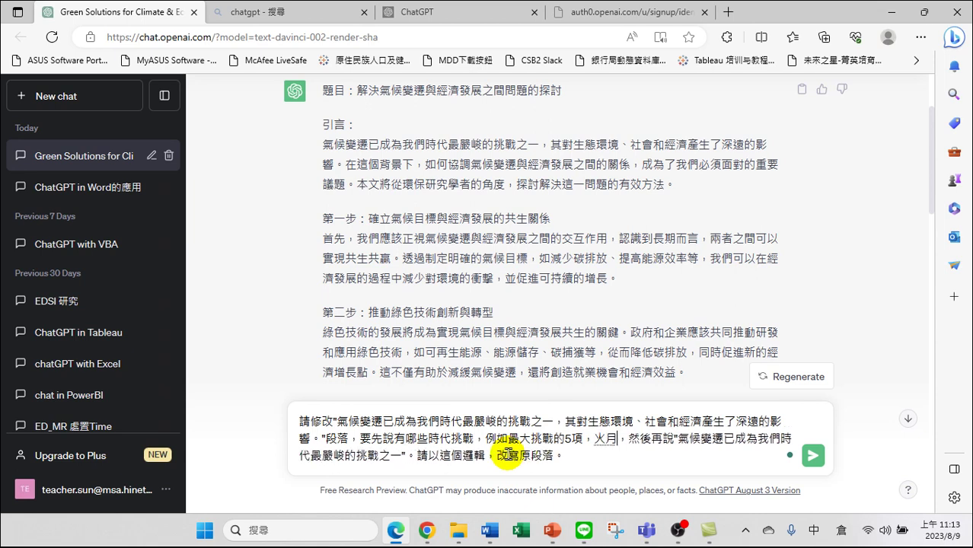
{"action": "type", "text": "要包括"}
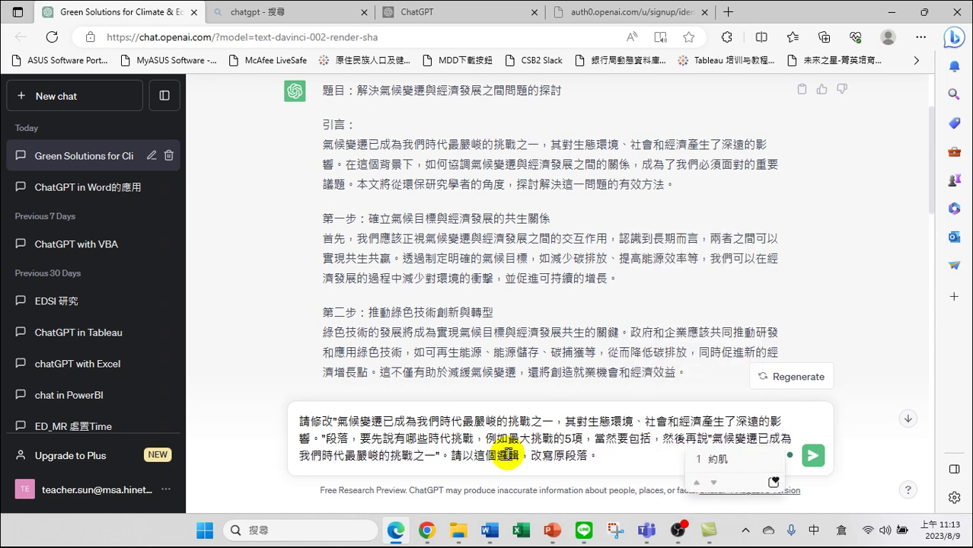
{"action": "type", "text": "氣人"}
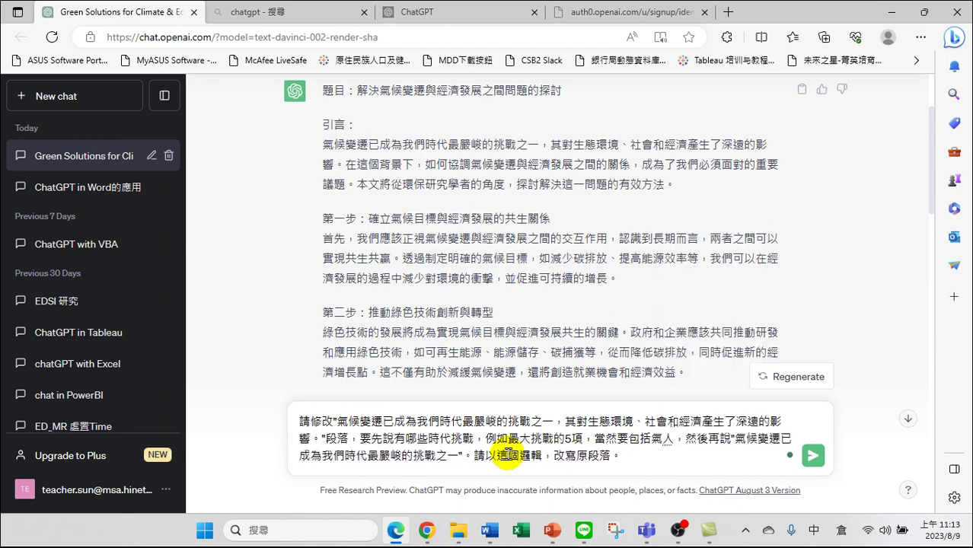
{"action": "type", "text": "候"}
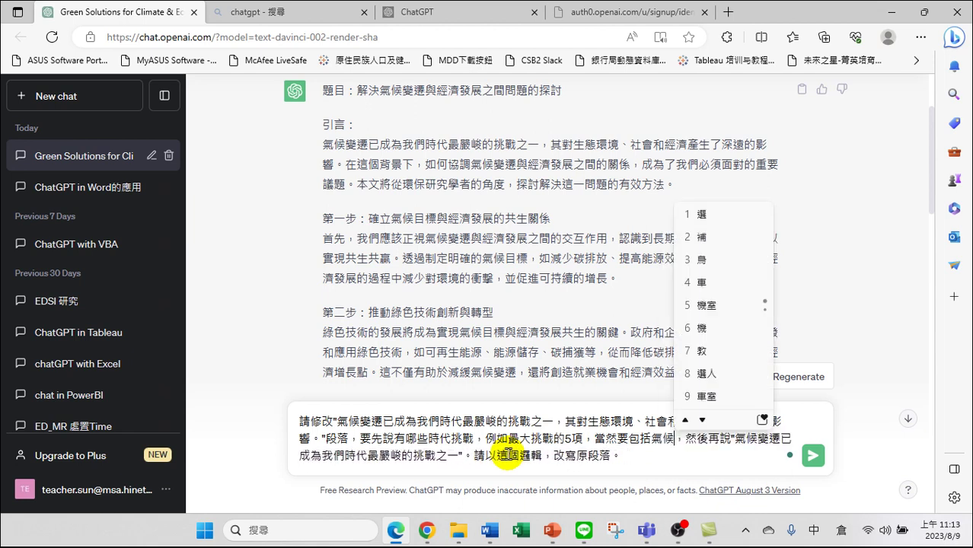
{"action": "type", "text": "變遷"}
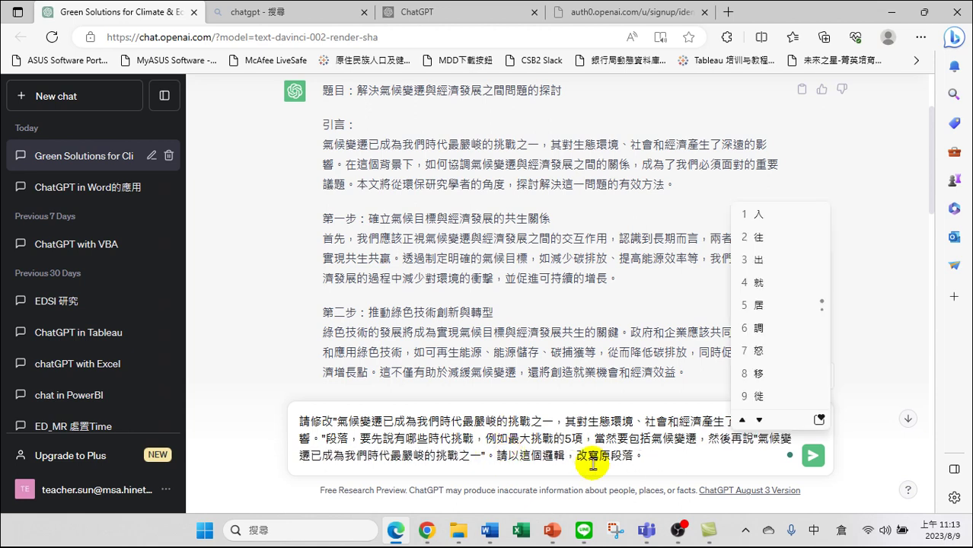
{"action": "key", "text": "Return"}
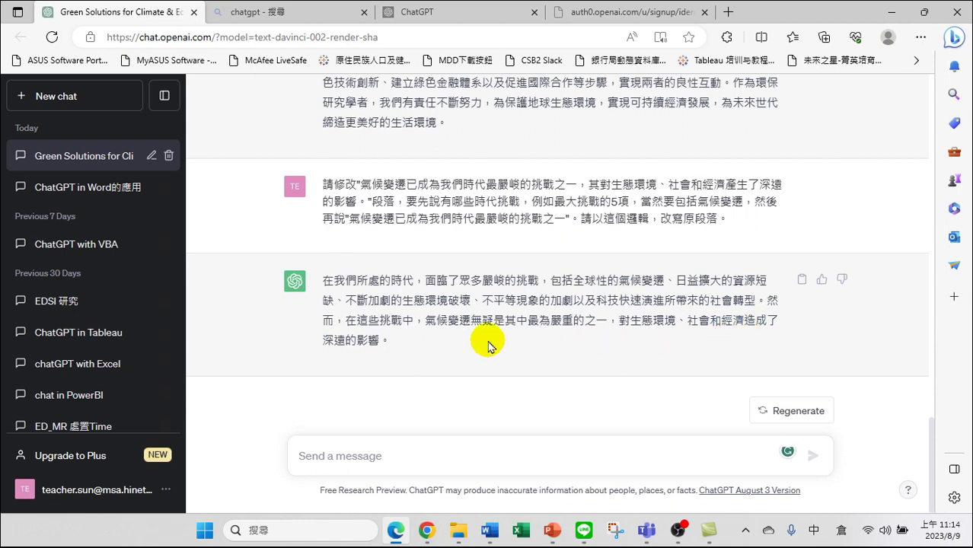
Step: Review the sent prompt against the rewritten paragraph and begin a follow-up message with 即然有
{"action": "scroll", "coordinate": [484, 344], "scroll_direction": "up", "scroll_amount": 2}
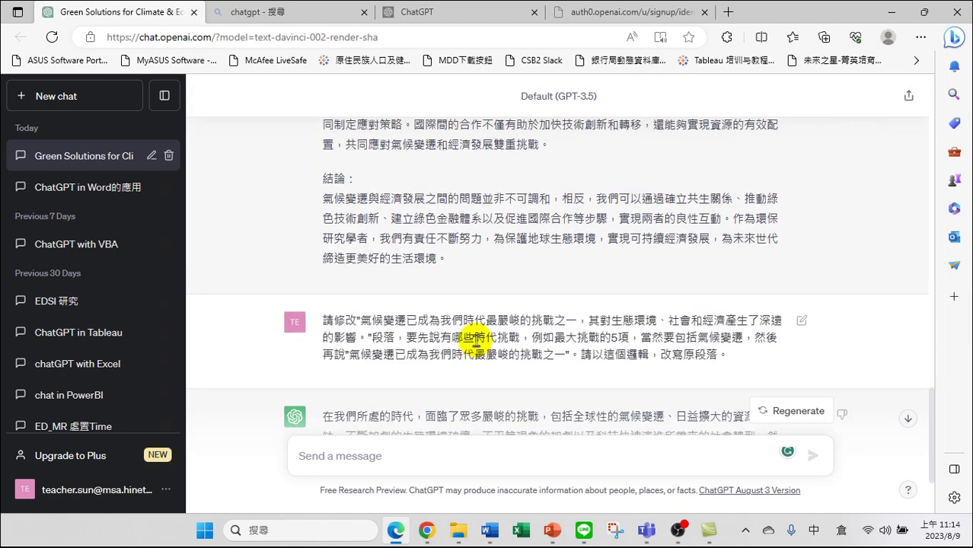
{"action": "scroll", "coordinate": [476, 344], "scroll_direction": "up", "scroll_amount": 3}
{"action": "scroll", "coordinate": [445, 282], "scroll_direction": "down", "scroll_amount": 5}
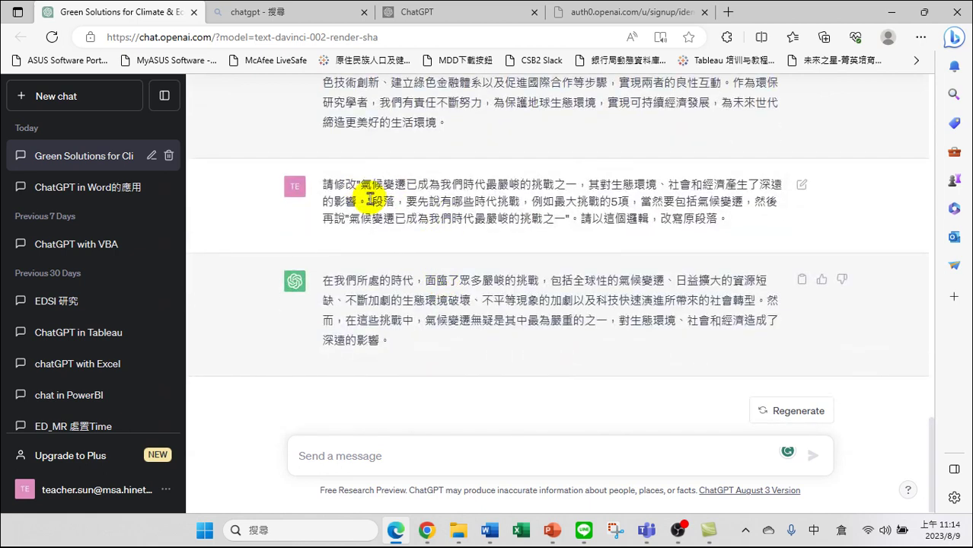
{"action": "left_click_drag", "start_coordinate": [360, 183], "coordinate": [370, 202]}
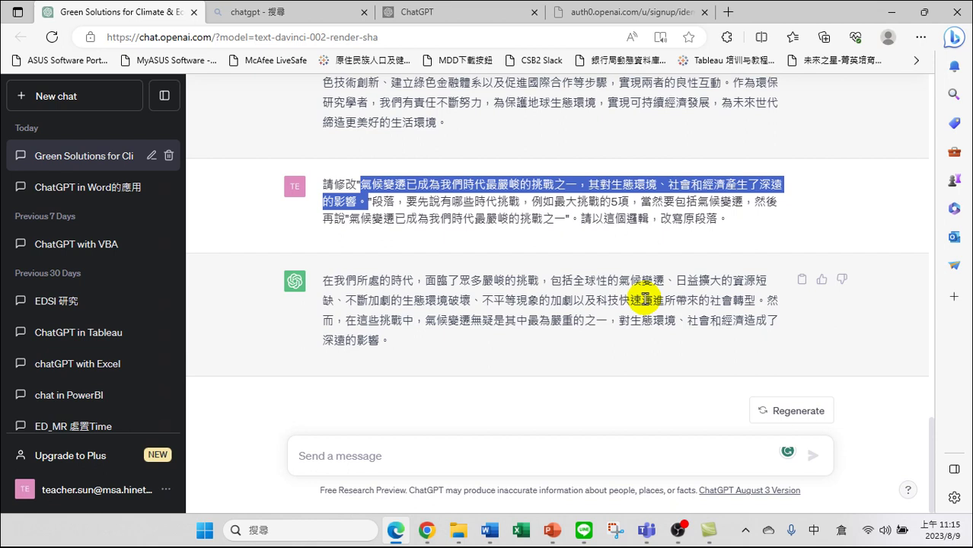
{"action": "left_click", "coordinate": [387, 457]}
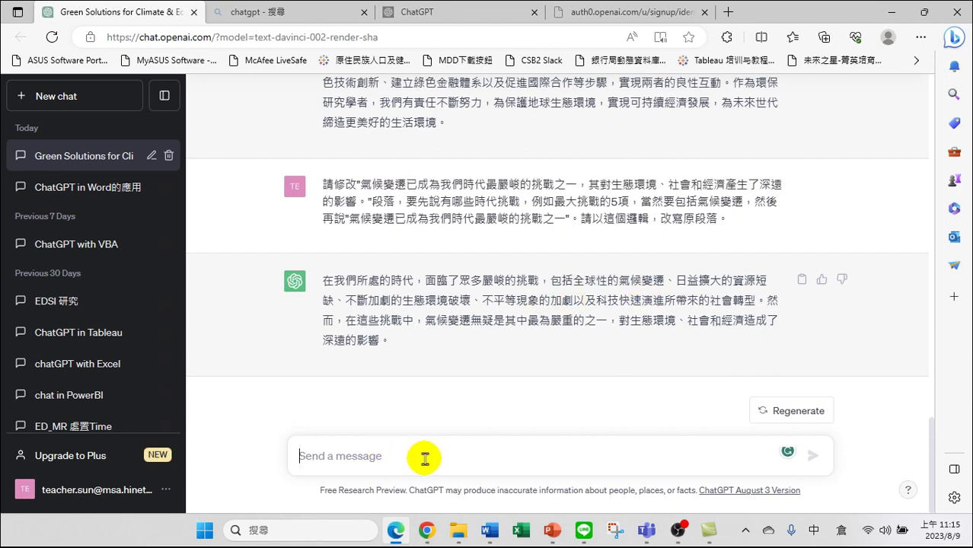
{"action": "type", "text": "即然有"}
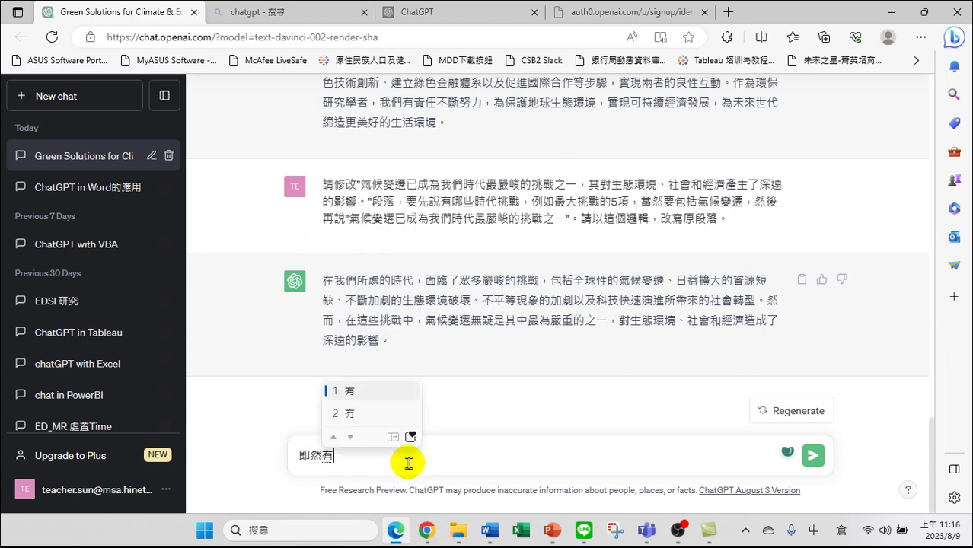
{"action": "key", "text": "shift"}
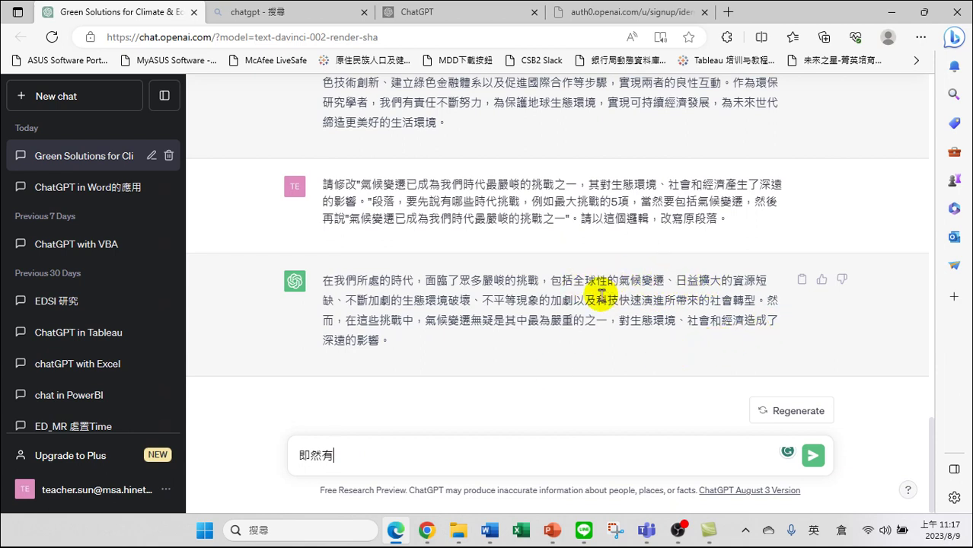
Step: Copy the five challenges, from 全球性的氣候變遷 through 社會轉型, out of the latest reply and paste them in quotation marks after 即然有
{"action": "left_click_drag", "start_coordinate": [573, 280], "coordinate": [758, 304]}
{"action": "key", "text": "ctrl+c"}
{"action": "left_click", "coordinate": [373, 452]}
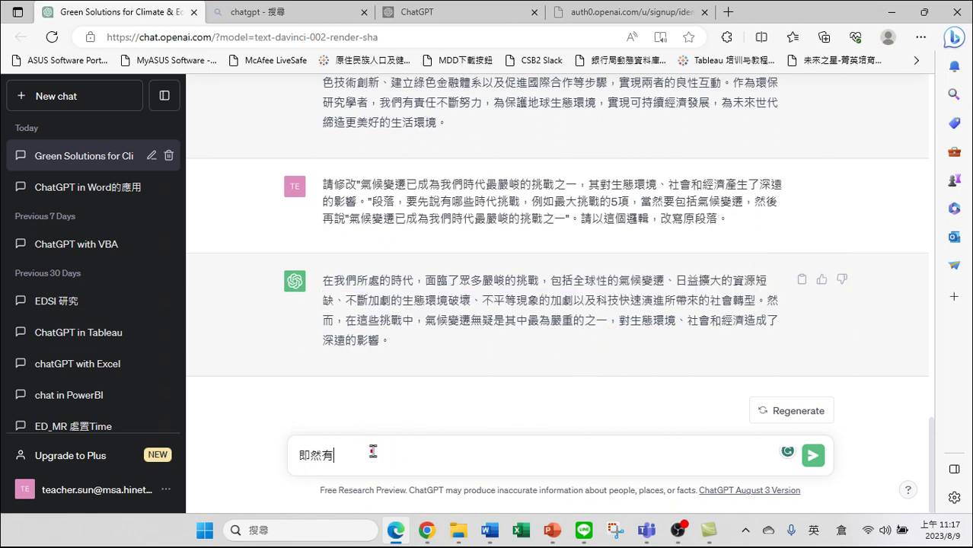
{"action": "type", "text": "\""}
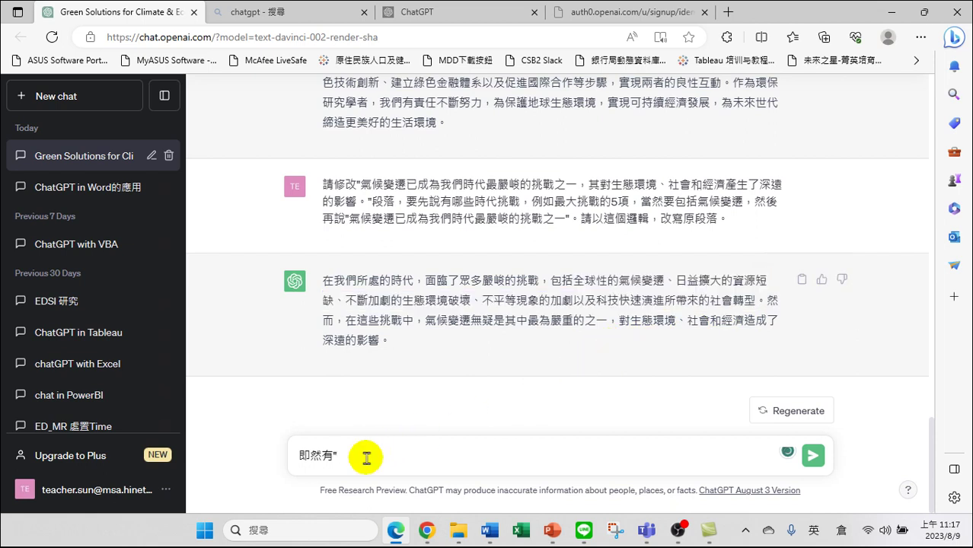
{"action": "key", "text": "ctrl+v"}
{"action": "type", "text": "\"h"}
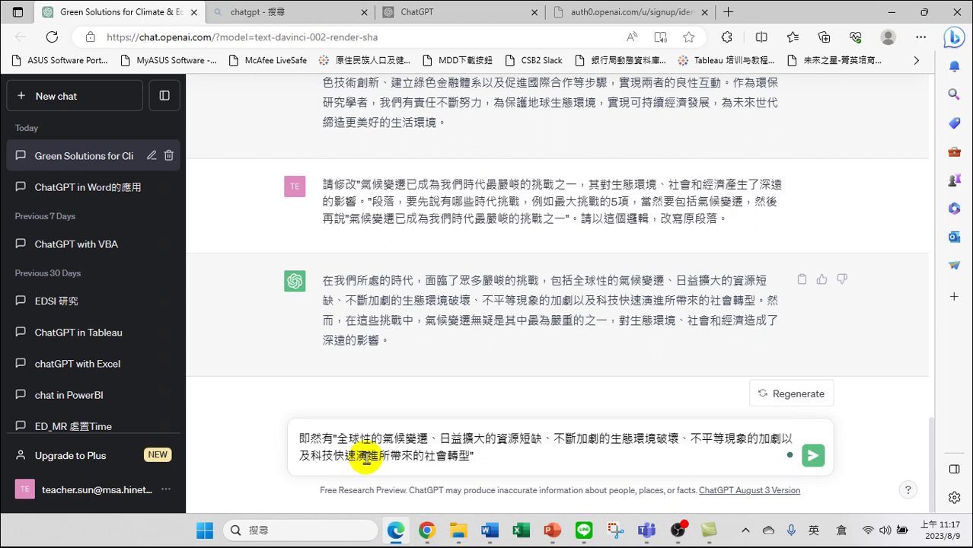
{"action": "key", "text": "BackSpace"}
Step: Continue the message after the quoted list with 等五項舉例，
{"action": "key", "text": "shift"}
{"action": "type", "text": "等一木五項"}
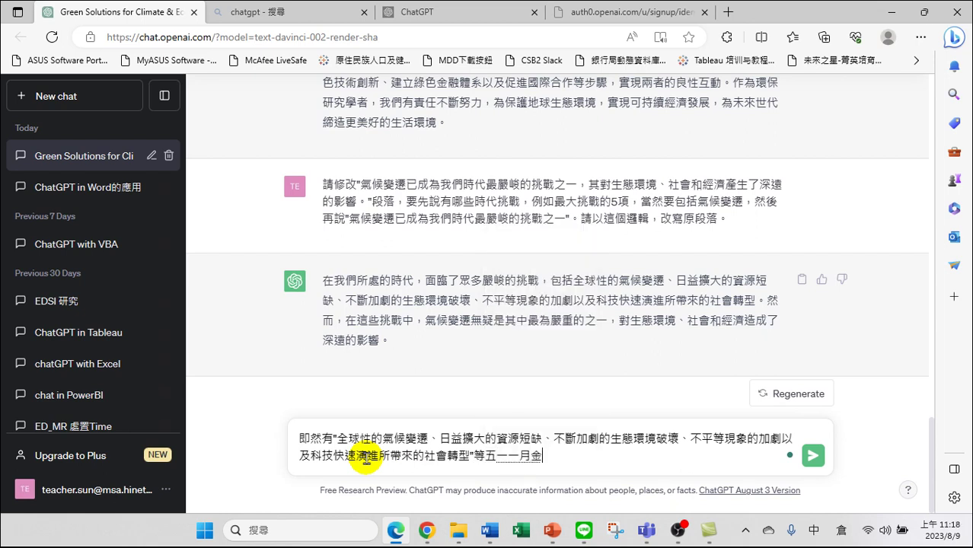
{"action": "type", "text": "竹金"}
{"action": "type", "text": "舉例，"}
Step: Add 請標示出處或reference to the message to ask for sources for the five examples
{"action": "type", "text": "請"}
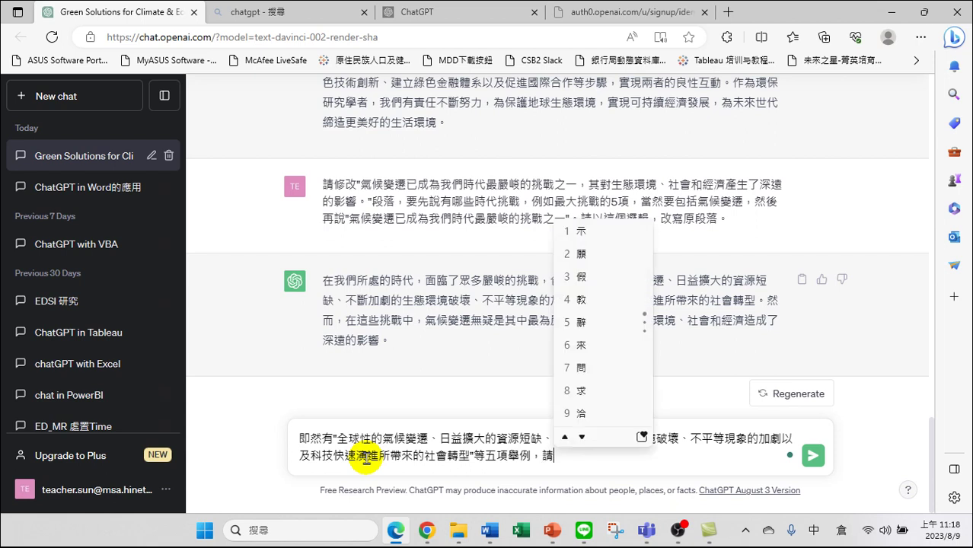
{"action": "type", "text": "標"}
{"action": "type", "text": "示出"}
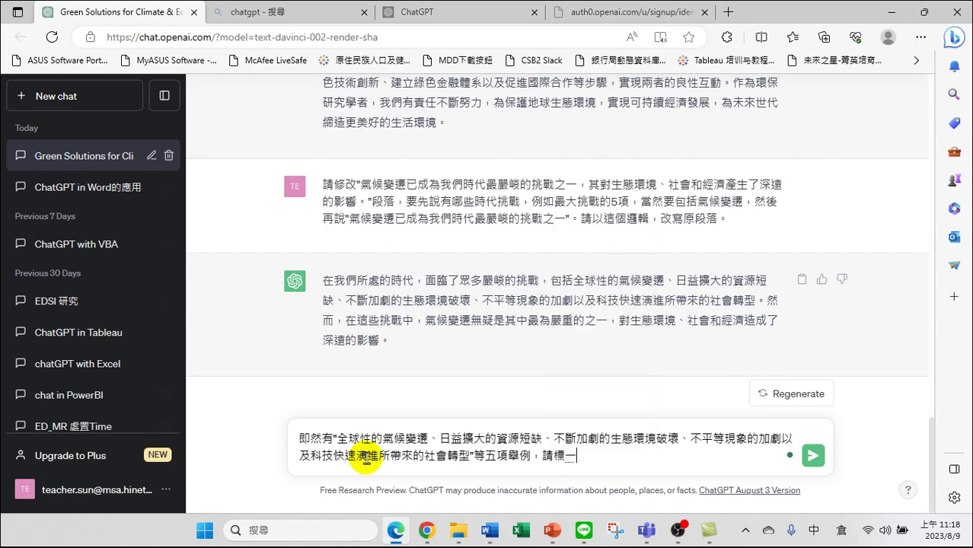
{"action": "type", "text": "處"}
{"action": "type", "text": "或"}
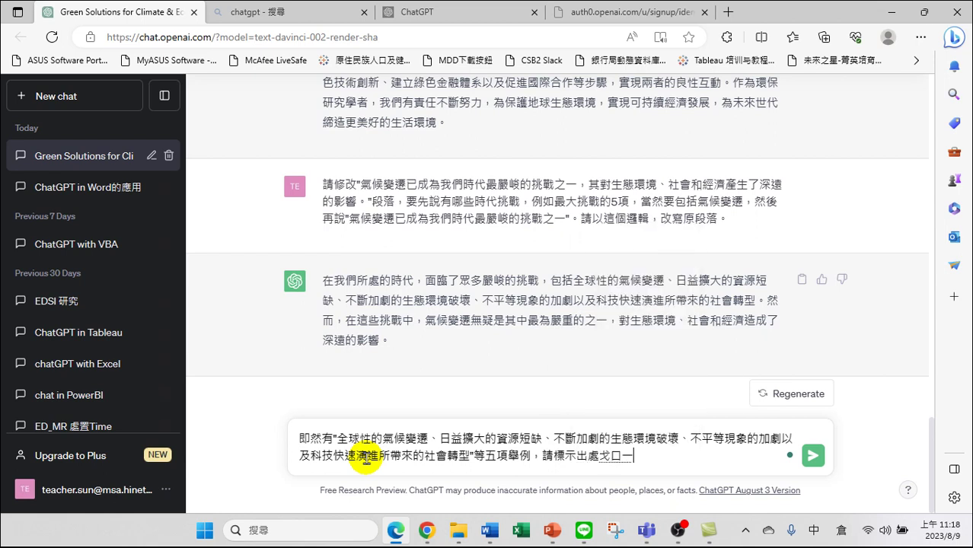
{"action": "key", "text": "shift"}
{"action": "type", "text": "reference."}
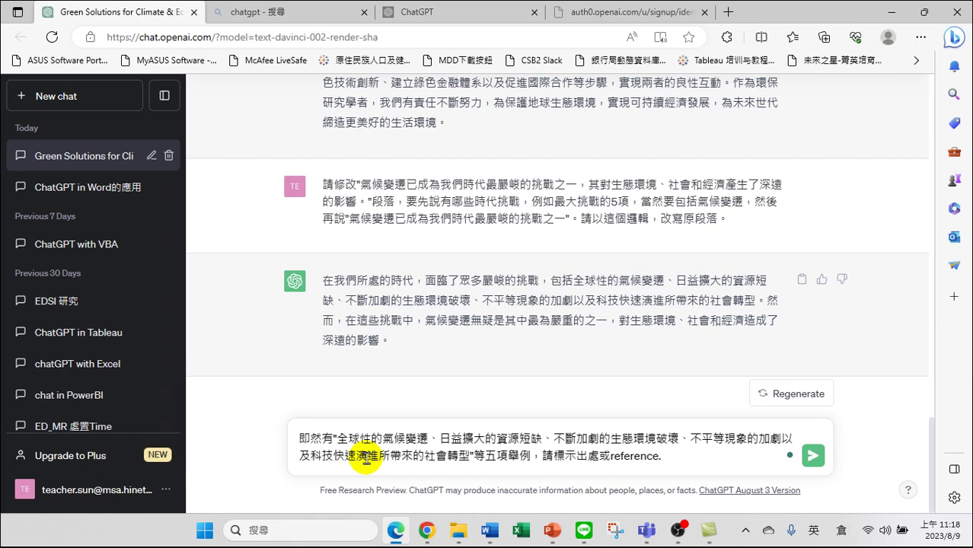
{"action": "key", "text": "BackSpace"}
Step: Finish the message with ，以增加內容的可信度。 and send it
{"action": "key", "text": "shift"}
{"action": "type", "text": "，以"}
{"action": "type", "text": "增加"}
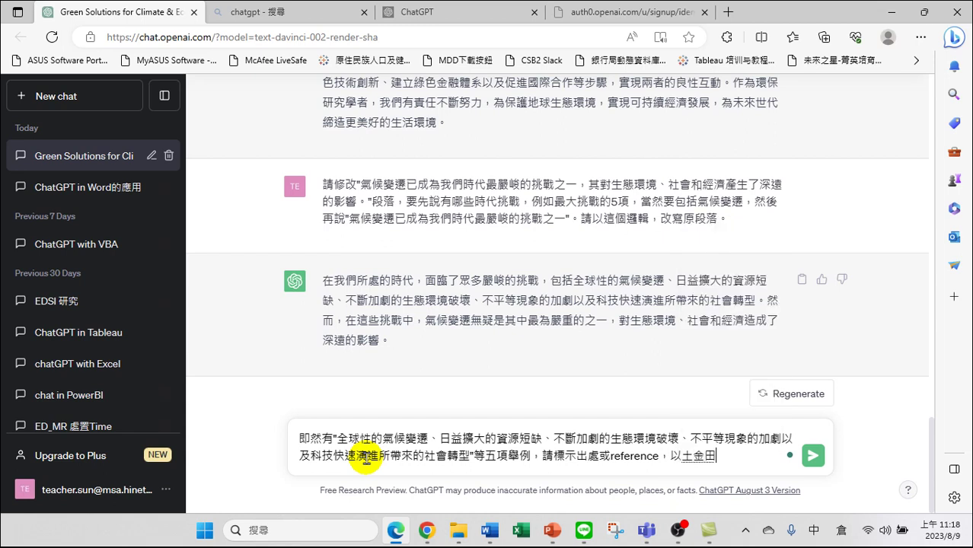
{"action": "type", "text": "內"}
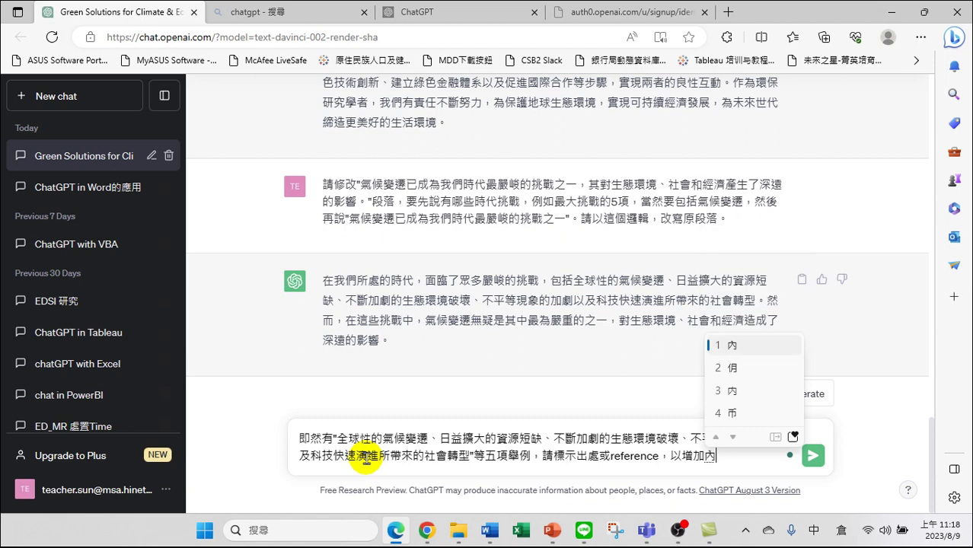
{"action": "type", "text": "容的一可"}
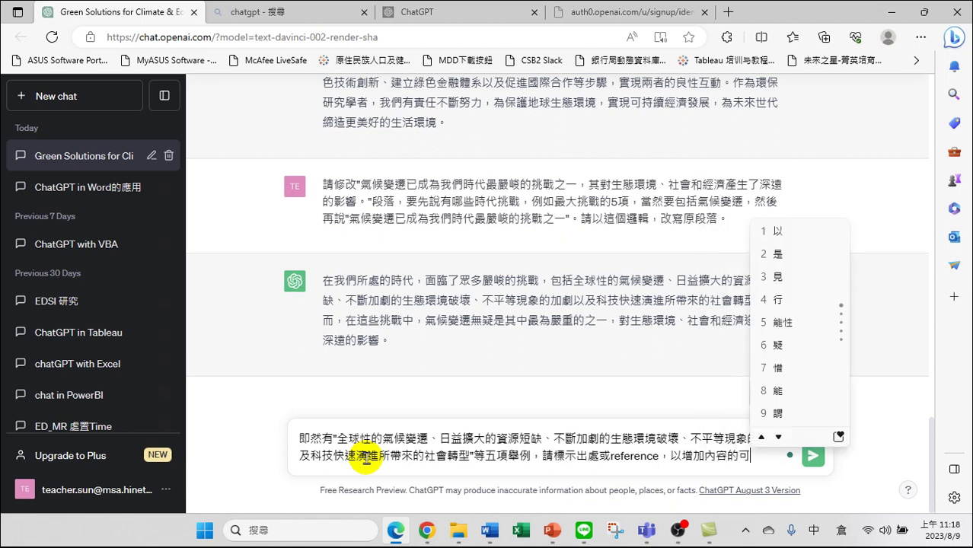
{"action": "type", "text": "人信度。"}
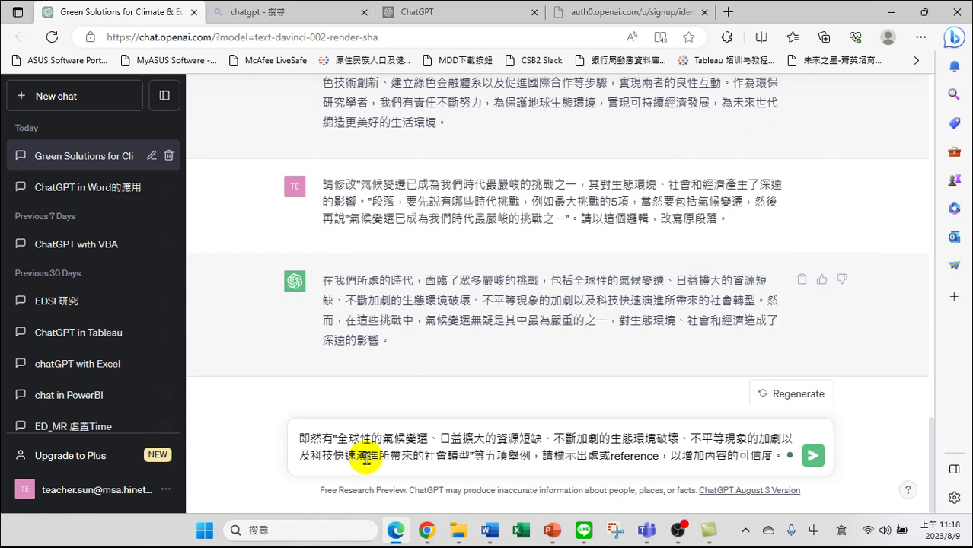
{"action": "key", "text": "Return"}
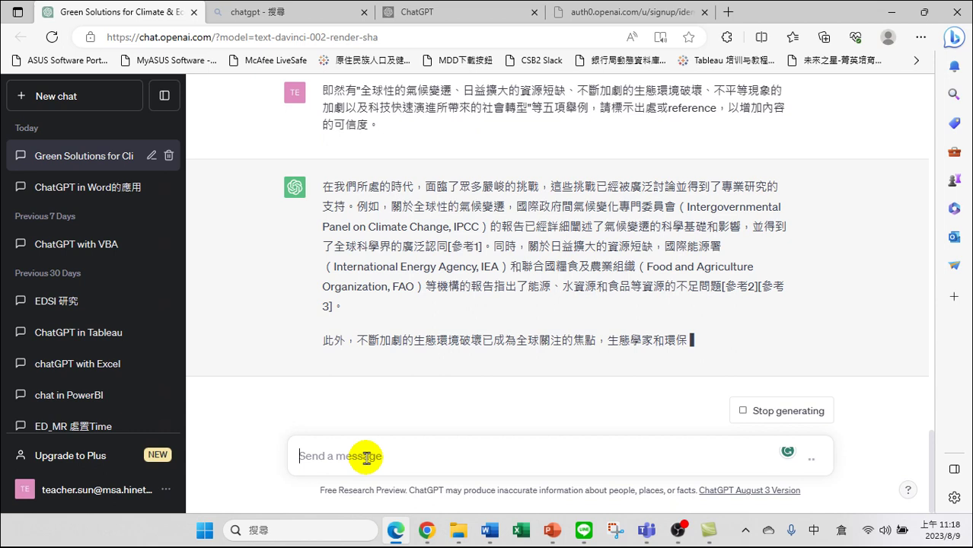
Step: Examine the new reply's paragraphs and numbered citations, comparing them with the earlier rewritten paragraph
{"action": "left_click_drag", "start_coordinate": [323, 140], "coordinate": [388, 261]}
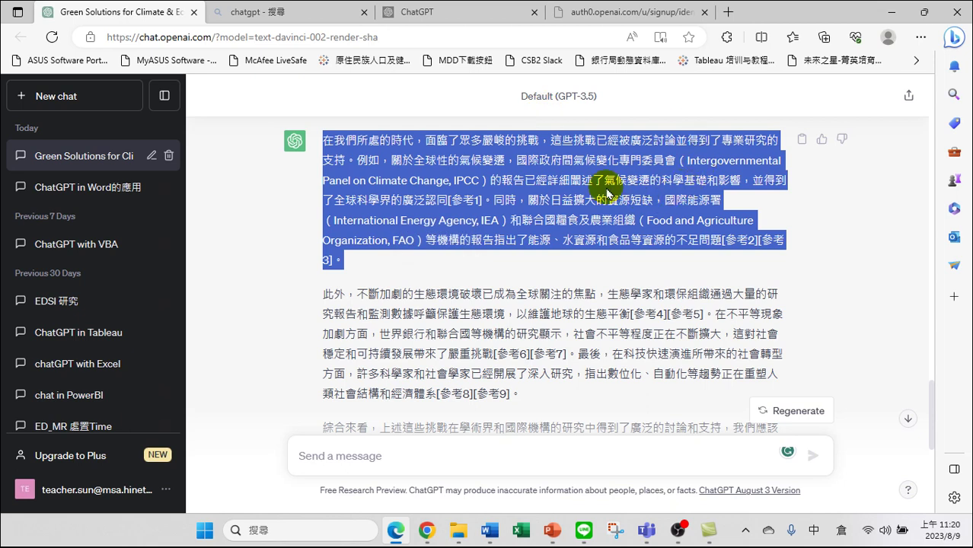
{"action": "left_click", "coordinate": [626, 288]}
{"action": "scroll", "coordinate": [561, 200], "scroll_direction": "up", "scroll_amount": 1}
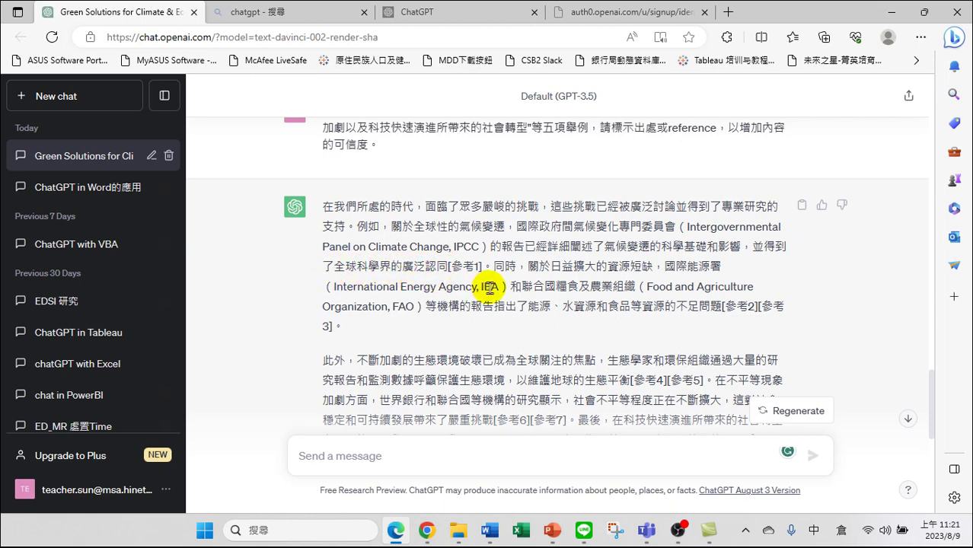
{"action": "scroll", "coordinate": [494, 285], "scroll_direction": "up", "scroll_amount": 3}
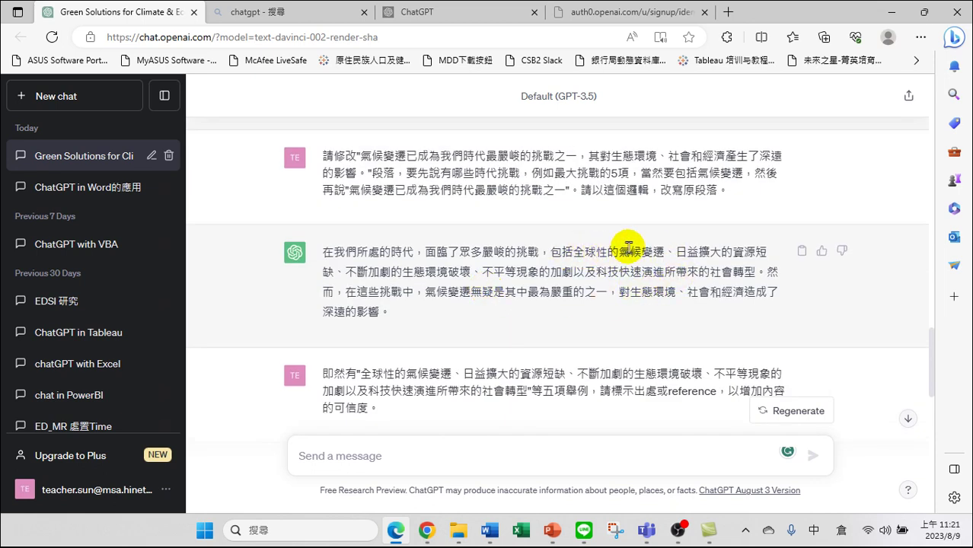
{"action": "scroll", "coordinate": [605, 298], "scroll_direction": "down", "scroll_amount": 3}
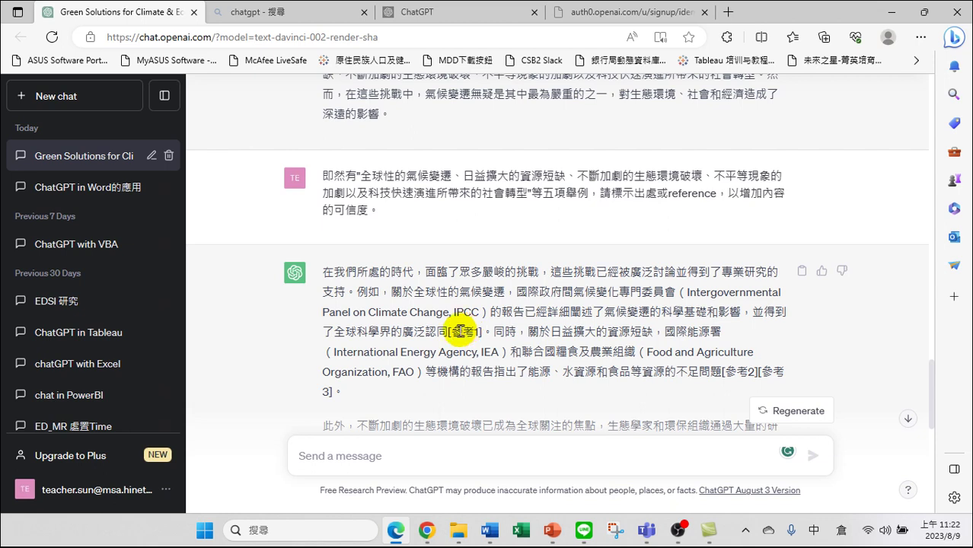
{"action": "scroll", "coordinate": [609, 297], "scroll_direction": "up", "scroll_amount": 2}
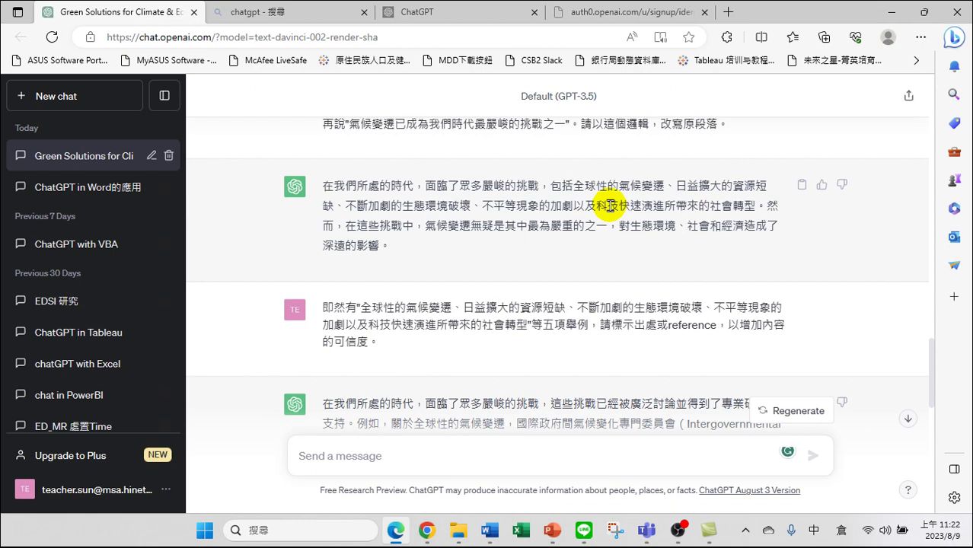
{"action": "scroll", "coordinate": [594, 243], "scroll_direction": "down", "scroll_amount": 3}
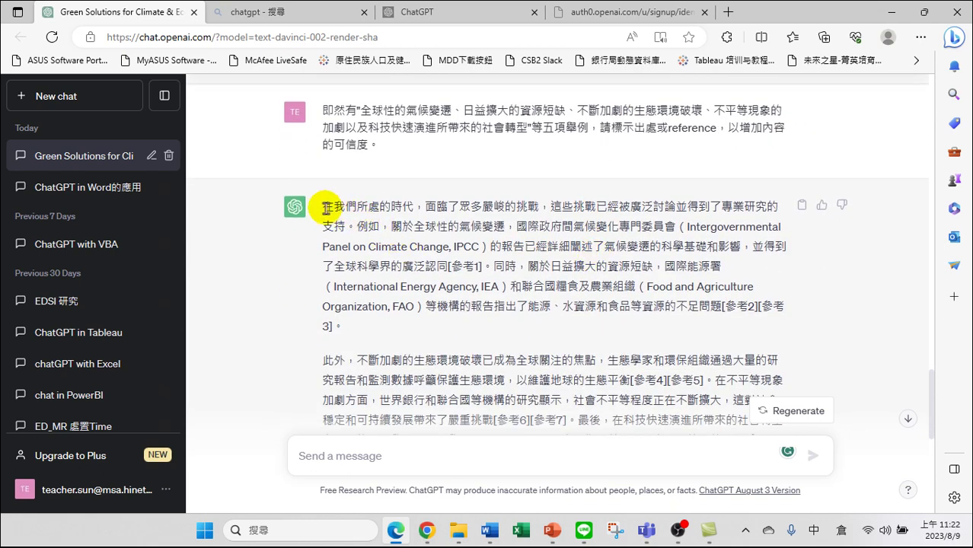
{"action": "left_click_drag", "start_coordinate": [323, 207], "coordinate": [626, 220]}
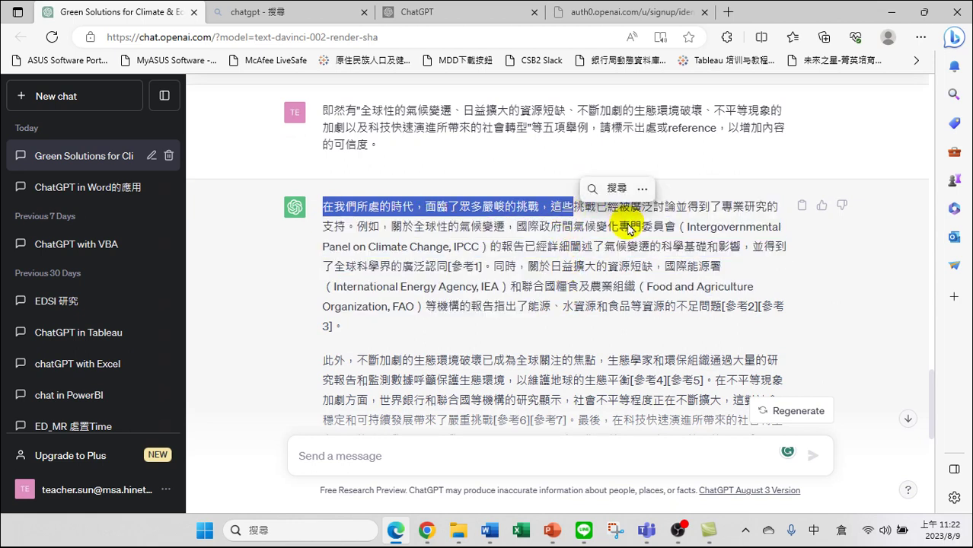
{"action": "left_click", "coordinate": [627, 222]}
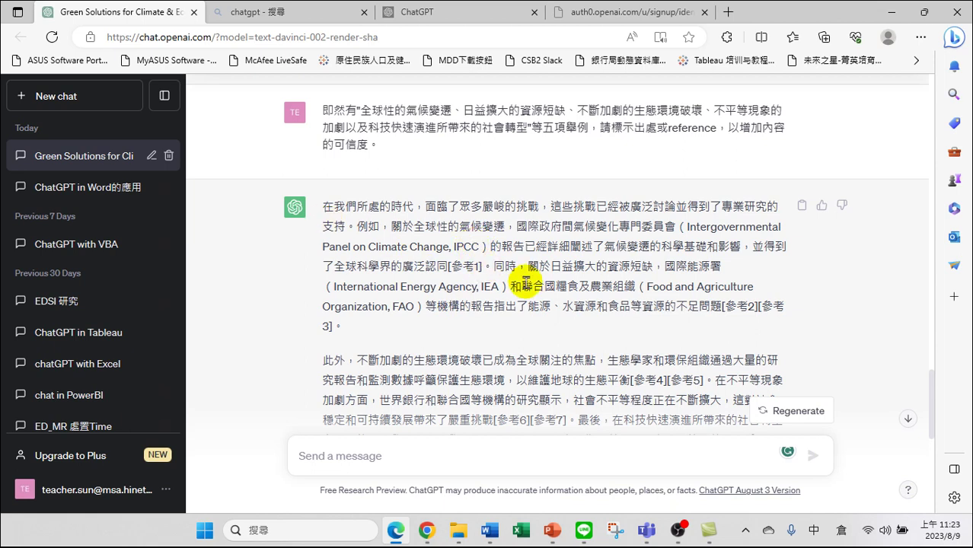
{"action": "scroll", "coordinate": [552, 287], "scroll_direction": "down", "scroll_amount": 1}
{"action": "scroll", "coordinate": [559, 288], "scroll_direction": "down", "scroll_amount": 1}
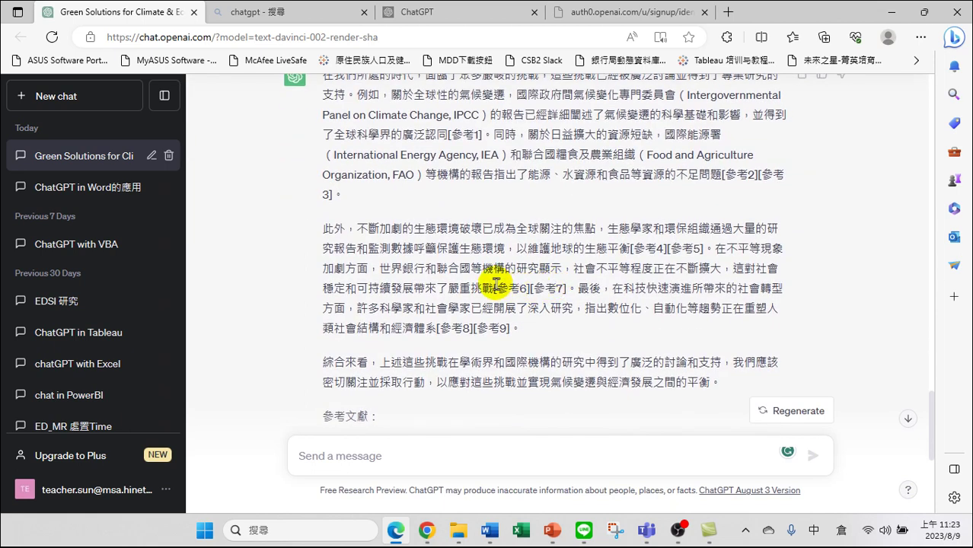
{"action": "scroll", "coordinate": [495, 287], "scroll_direction": "up", "scroll_amount": 2}
{"action": "left_click_drag", "start_coordinate": [322, 206], "coordinate": [401, 329]}
{"action": "scroll", "coordinate": [390, 360], "scroll_direction": "down", "scroll_amount": 2}
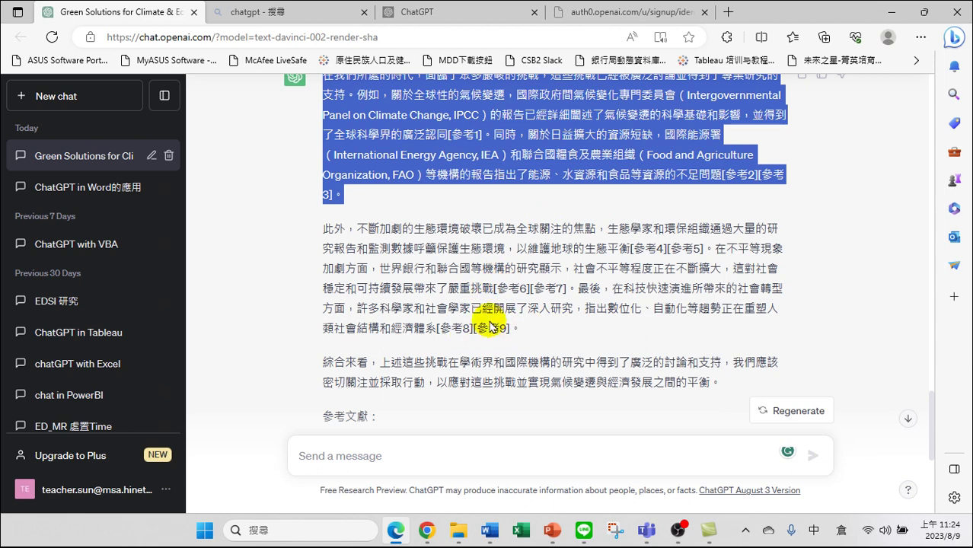
Step: Copy the 參考文獻 heading and the numbered reference list at the end of the reply
{"action": "scroll", "coordinate": [482, 307], "scroll_direction": "down", "scroll_amount": 2}
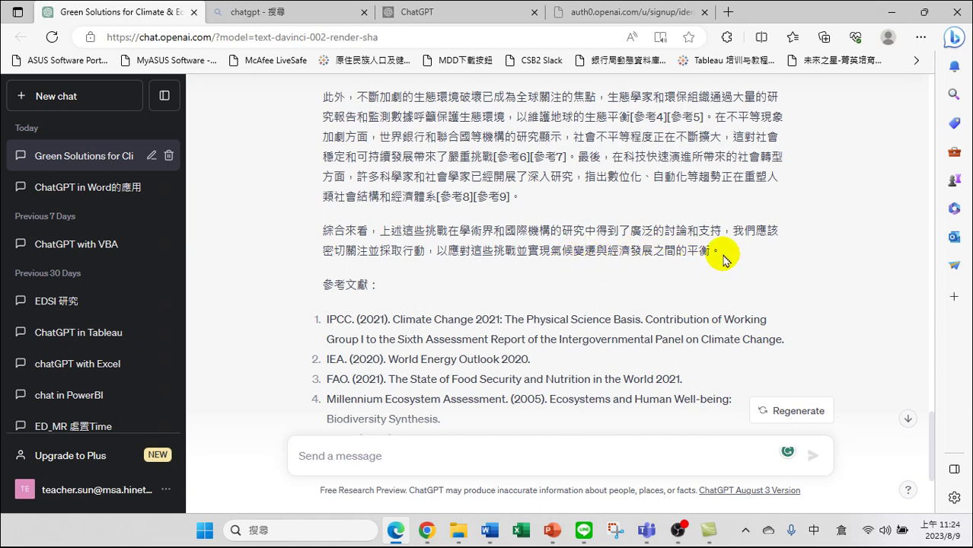
{"action": "scroll", "coordinate": [654, 260], "scroll_direction": "up", "scroll_amount": 3}
{"action": "triple_click", "coordinate": [650, 265]}
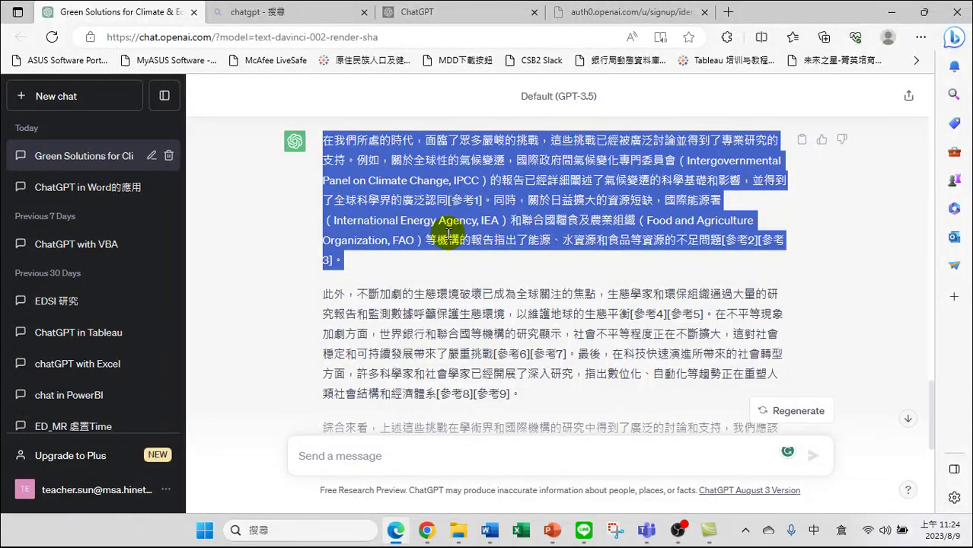
{"action": "left_click", "coordinate": [418, 244]}
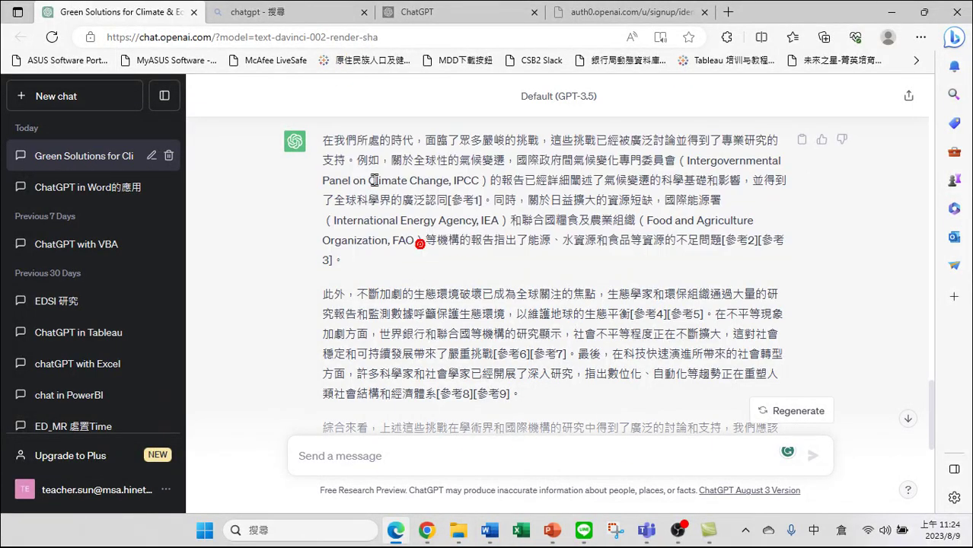
{"action": "left_click_drag", "start_coordinate": [323, 140], "coordinate": [394, 274]}
{"action": "left_click_drag", "start_coordinate": [323, 219], "coordinate": [373, 254]}
{"action": "scroll", "coordinate": [487, 312], "scroll_direction": "down", "scroll_amount": 2}
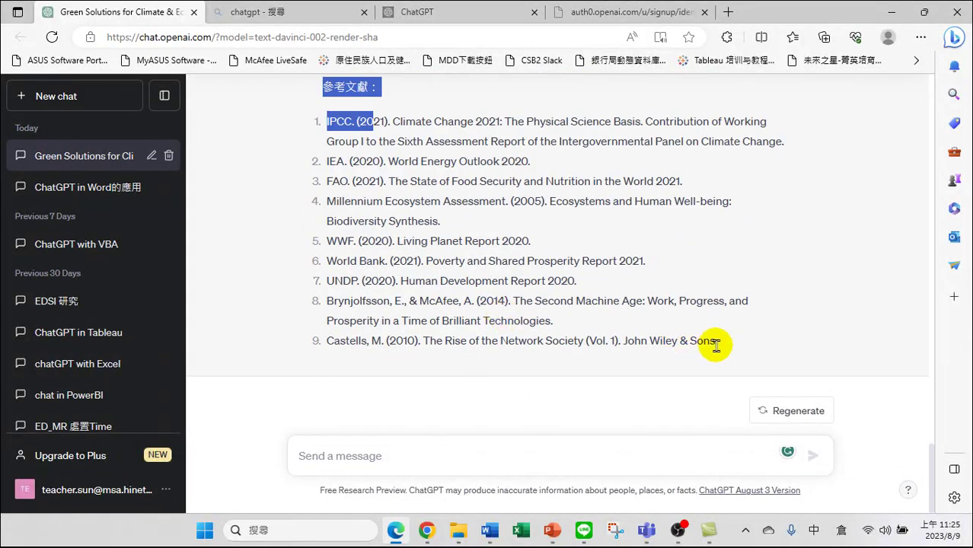
Step: Switch to the Word document and add the line Reference at its end, below the conclusion
{"action": "key", "text": "alt+Tab"}
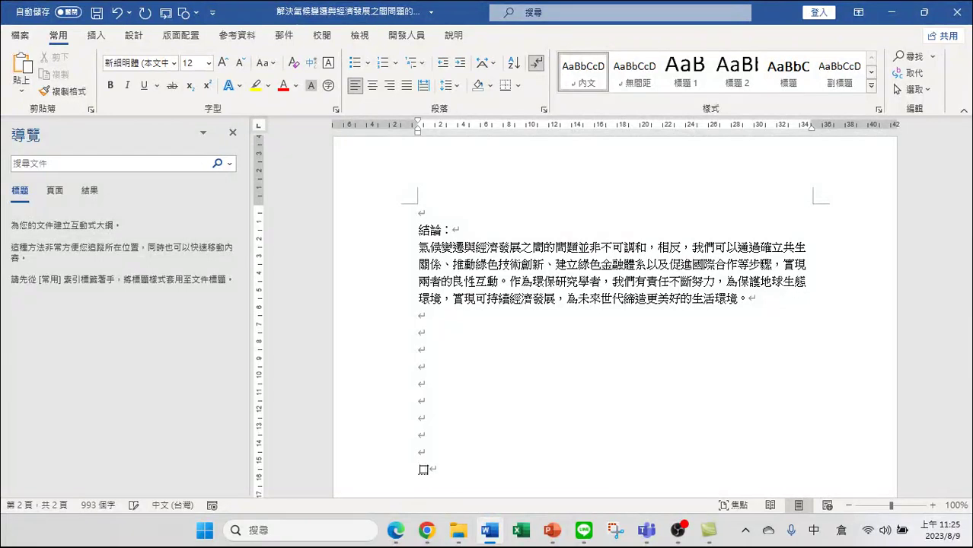
{"action": "key", "text": "shift"}
{"action": "type", "text": "re"}
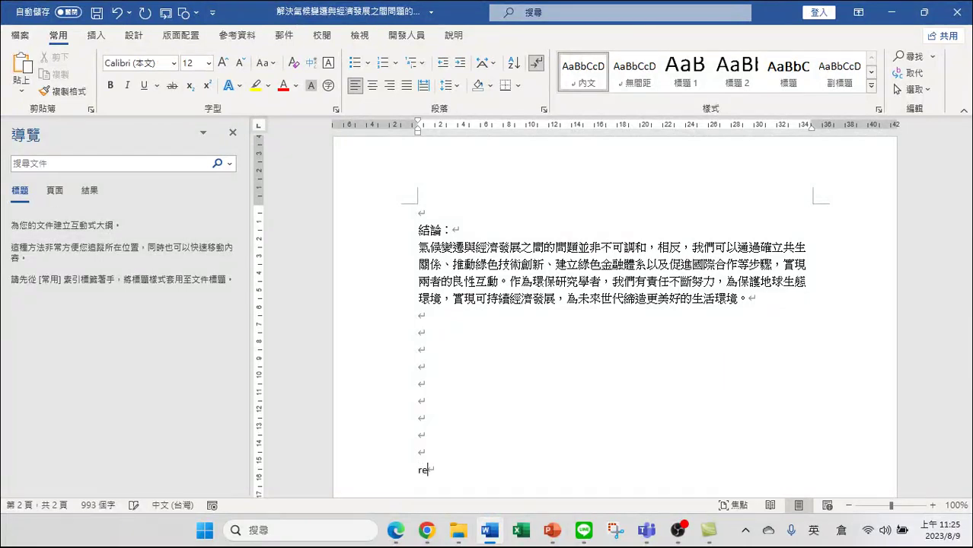
{"action": "type", "text": "feren"}
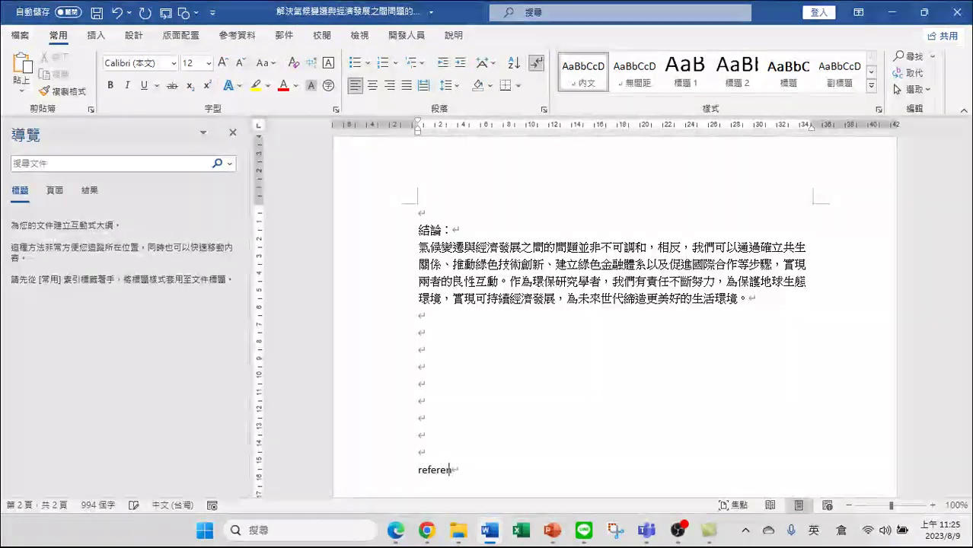
{"action": "type", "text": "ce"}
{"action": "key", "text": "Return"}
Step: Paste the copied 參考文獻 list below the Reference line, keeping text only
{"action": "type", "text": "參考文獻： IPCC. (2021). Climate Change 2021: The Physical Science Basis. Contribution of Working Group I to the Sixth Assessment Report of the Intergovernmental Panel on Climate Change. IEA. (2020). World Energy Outlook 2020. FAO. (2021). The State of Food Security and Nutrition in the World 2021. Millennium Ecosystem Assessment. (2005). Ecosystems and Human Well-being: Biodiversity Synthesis. WWF. (2020). Living Planet Report 2020. World Bank. (2021). Poverty and Shared Prosperity Report 2021. UNDP. (2020). Human Development Report 2020. Brynjolfsson, E., & McAfee, A. (2014). The Second Machine Age: Work, Progress, and Prosperity in a Time of Brilliant Technologies. Castells, M. (2010). The Rise of the Network Society (Vol. 1). John Wiley & Sons."}
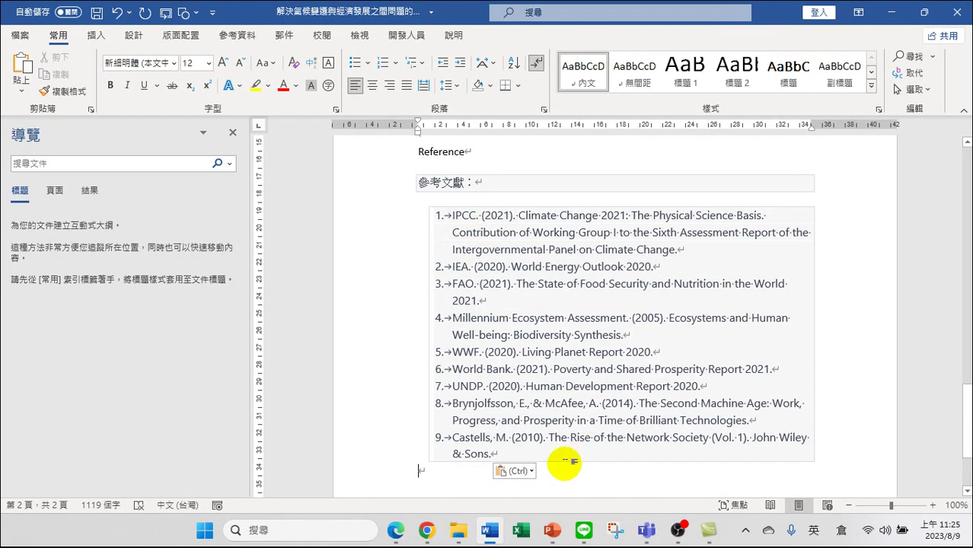
{"action": "left_click", "coordinate": [516, 471]}
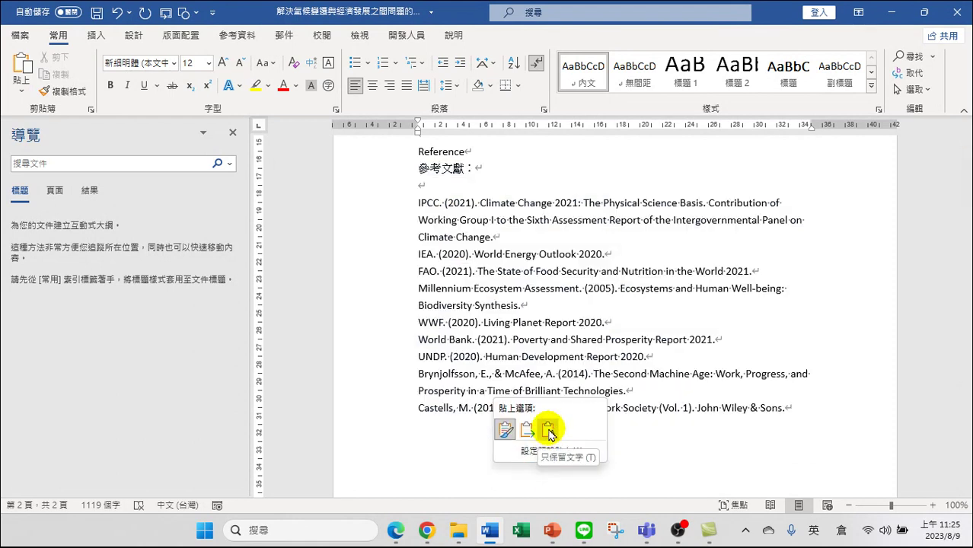
{"action": "left_click", "coordinate": [549, 431]}
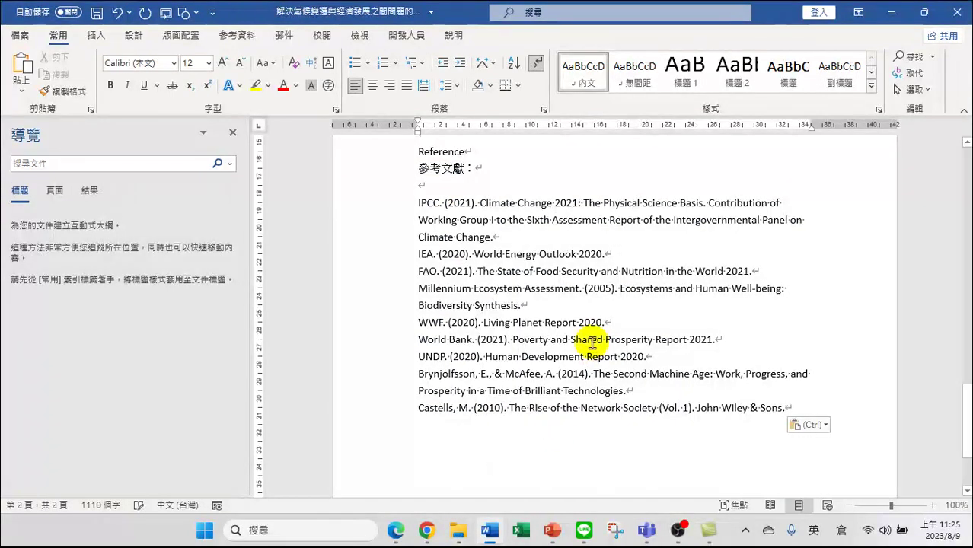
Step: Number the first four references, from IPCC to Millennium Ecosystem Assessment, as 1. to 4
{"action": "left_click", "coordinate": [416, 204]}
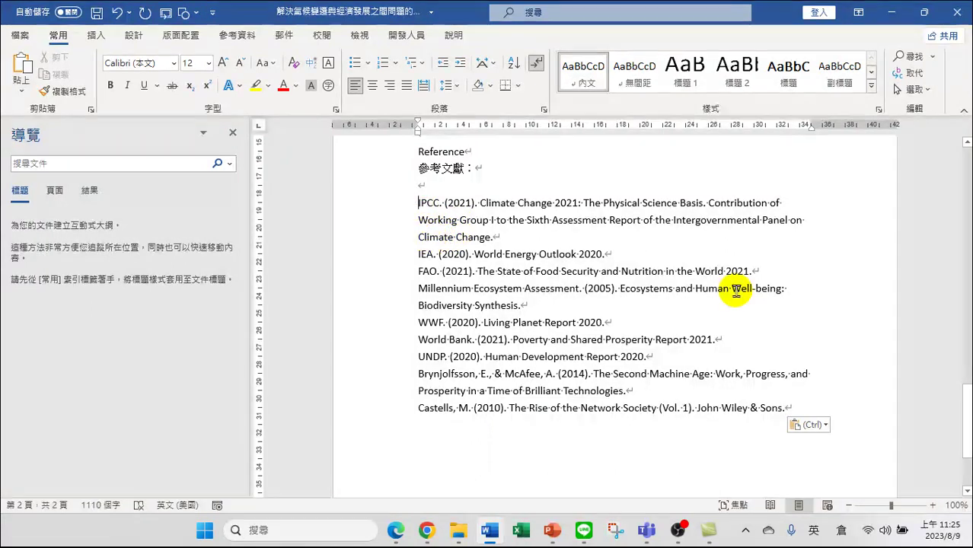
{"action": "type", "text": "1."}
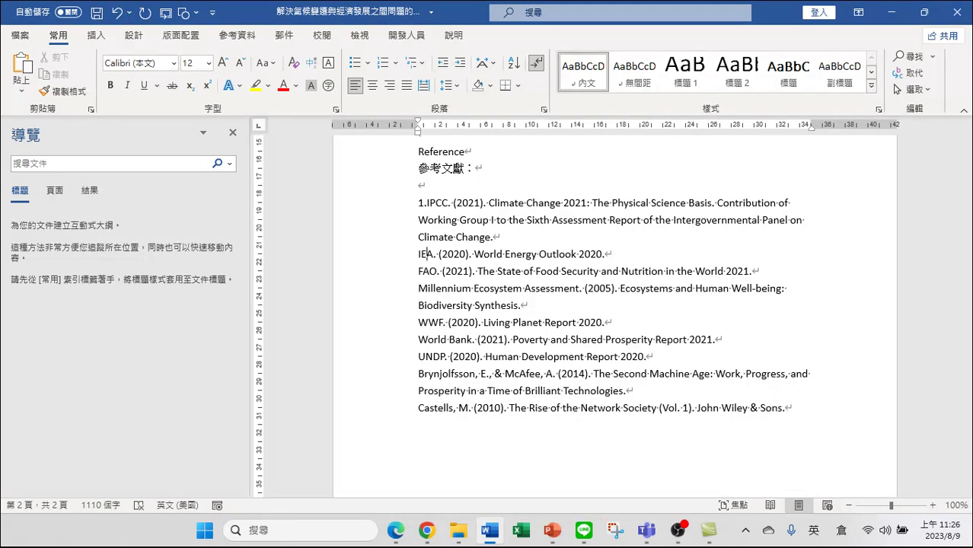
{"action": "type", "text": "2."}
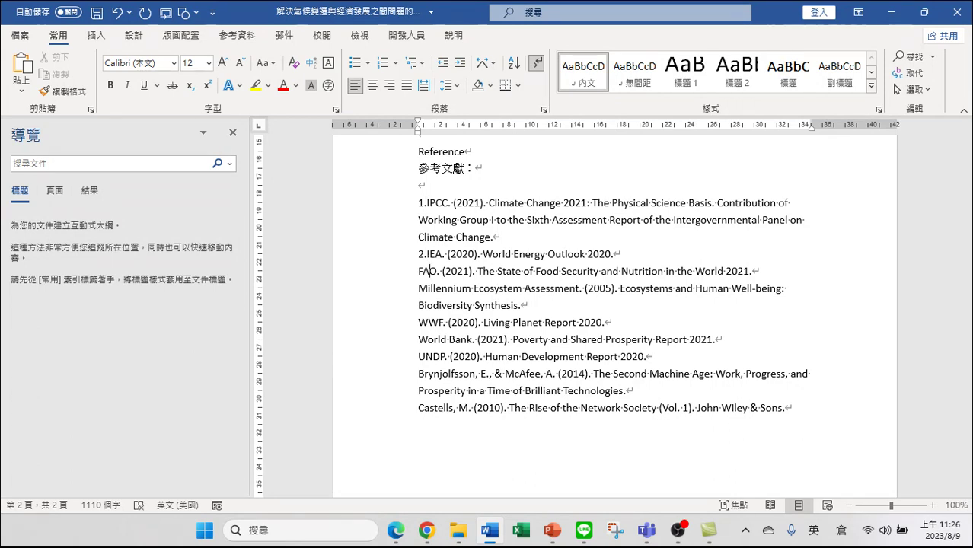
{"action": "type", "text": "3."}
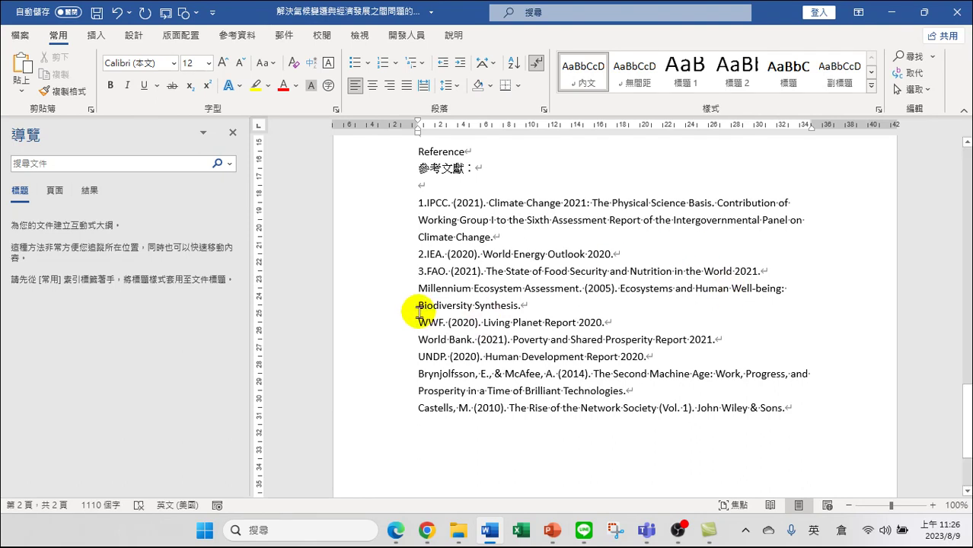
{"action": "left_click", "coordinate": [419, 286]}
{"action": "type", "text": "4."}
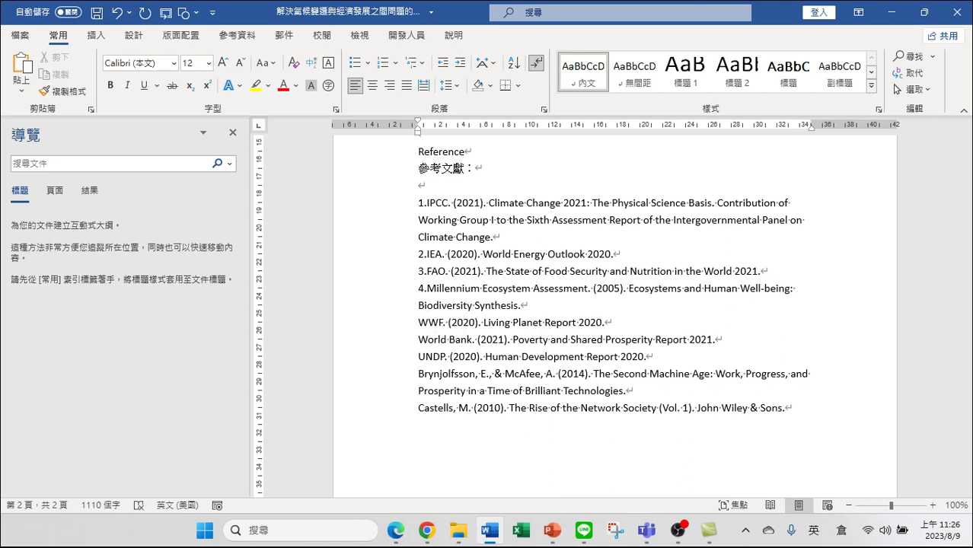
Step: Number the remaining references, from WWF to The Rise of the Network Society, as 5. to 9
{"action": "left_click", "coordinate": [418, 322]}
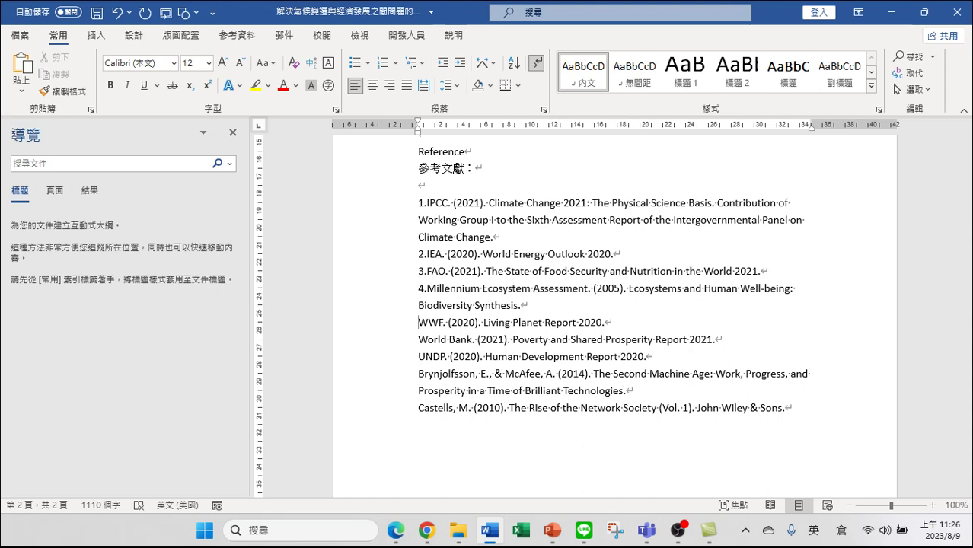
{"action": "type", "text": "5."}
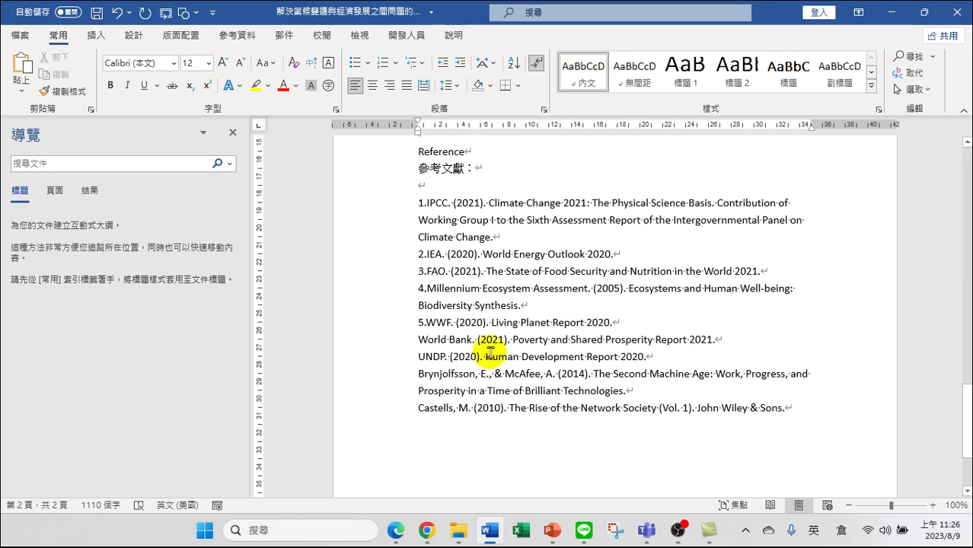
{"action": "left_click", "coordinate": [418, 339]}
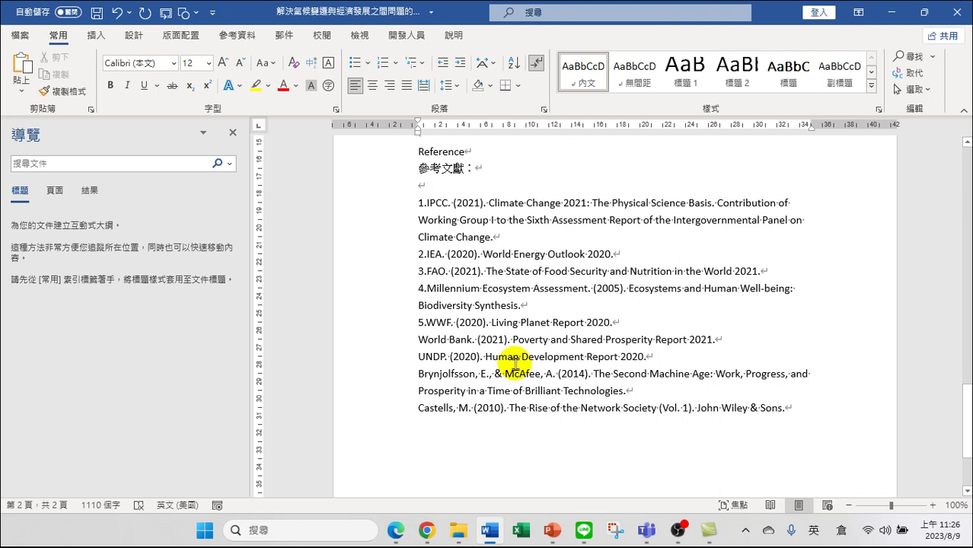
{"action": "type", "text": "6."}
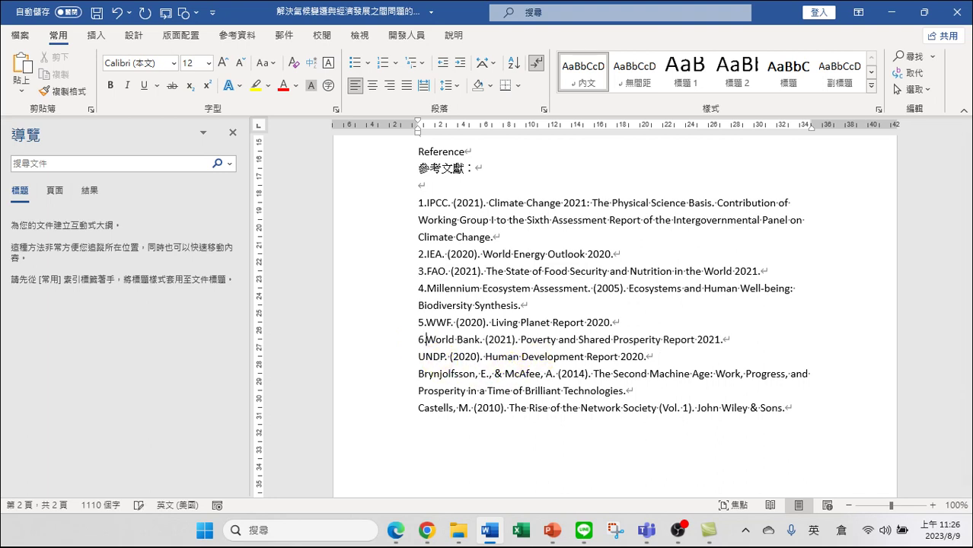
{"action": "left_click", "coordinate": [419, 358]}
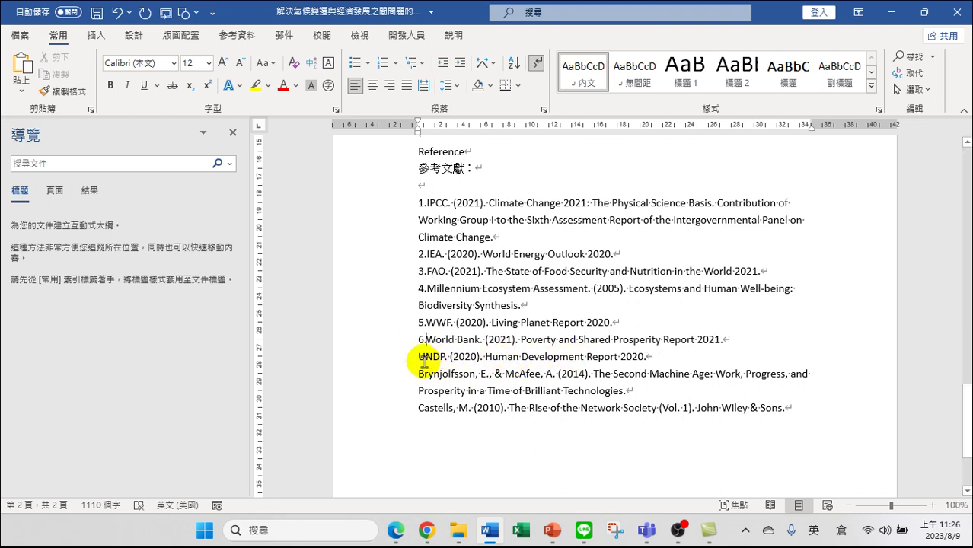
{"action": "type", "text": "7."}
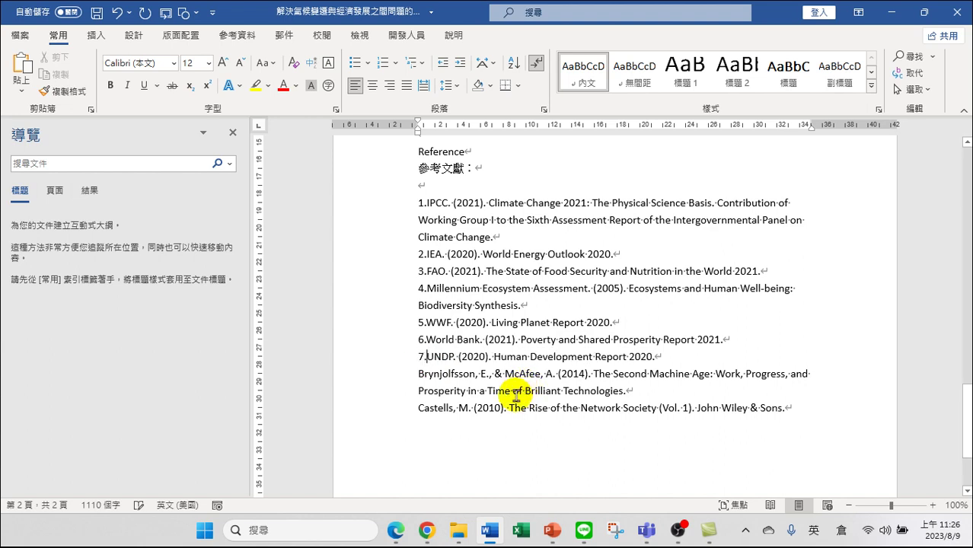
{"action": "left_click", "coordinate": [418, 374]}
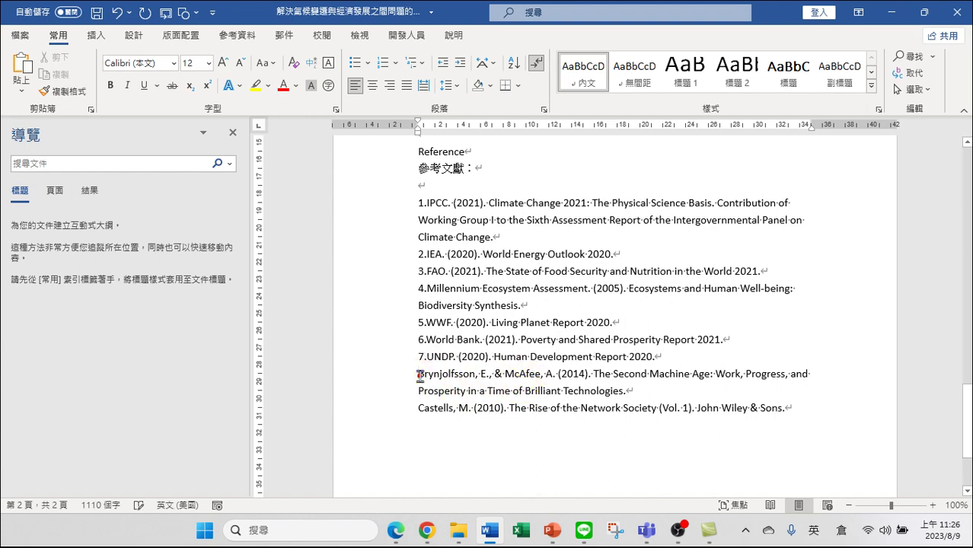
{"action": "type", "text": "8."}
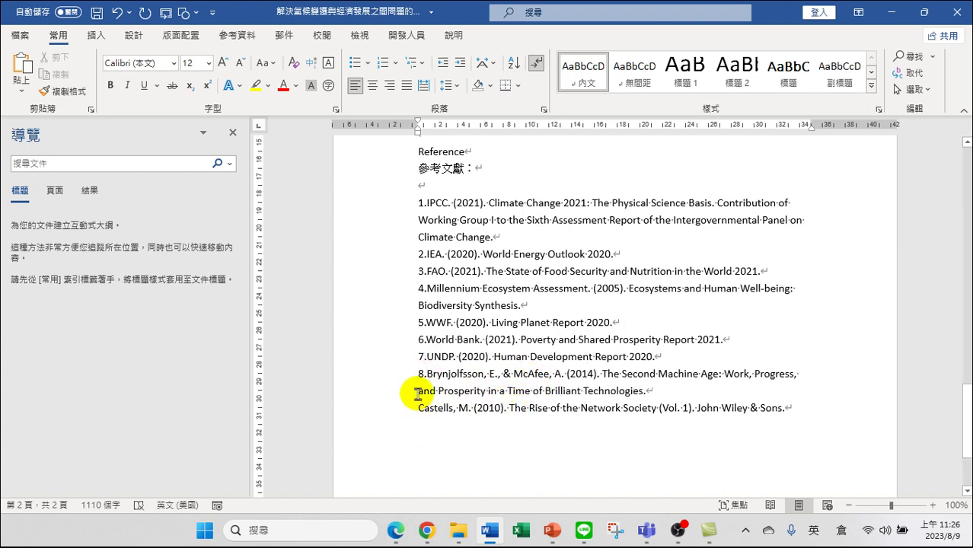
{"action": "left_click", "coordinate": [418, 408]}
{"action": "type", "text": "9."}
{"action": "scroll", "coordinate": [516, 335], "scroll_direction": "up", "scroll_amount": 3}
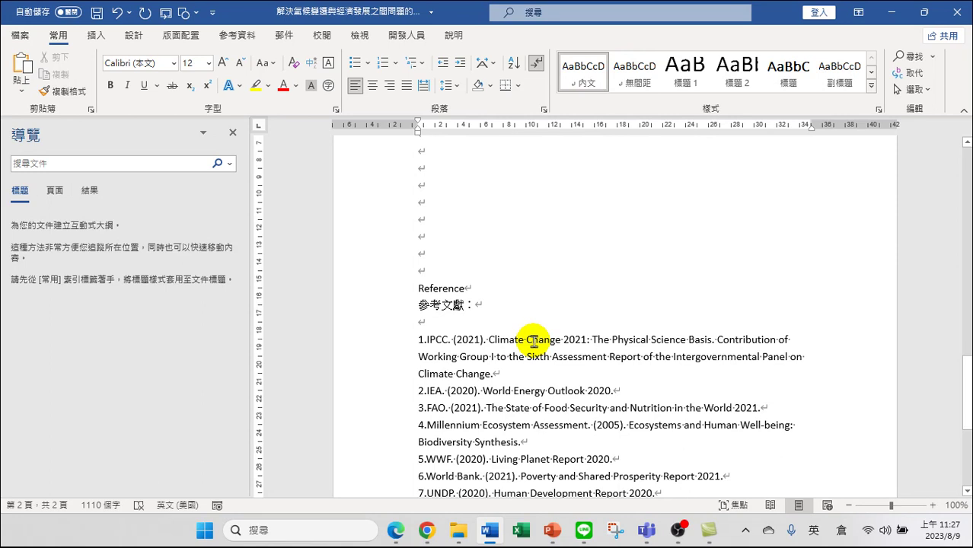
{"action": "scroll", "coordinate": [458, 245], "scroll_direction": "up", "scroll_amount": 4}
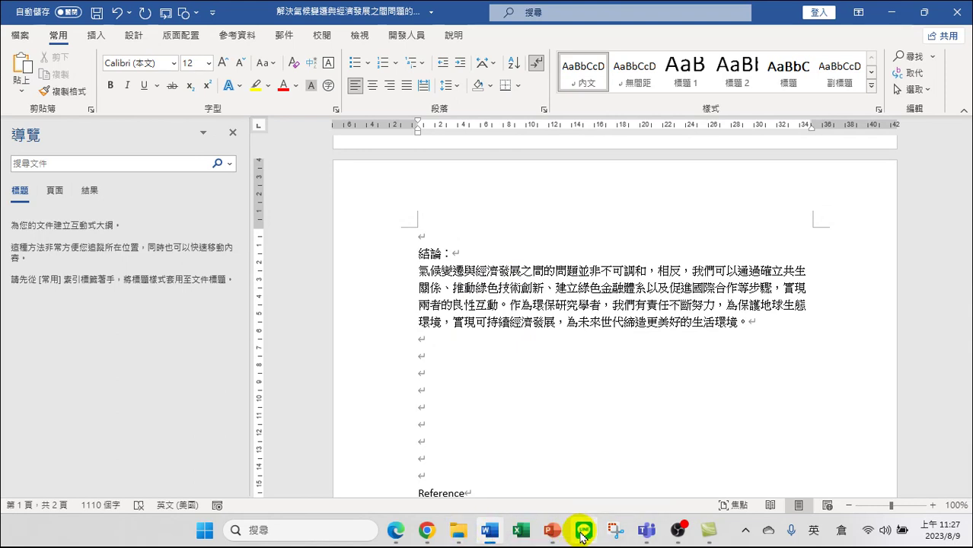
{"action": "mouse_move", "coordinate": [580, 533]}
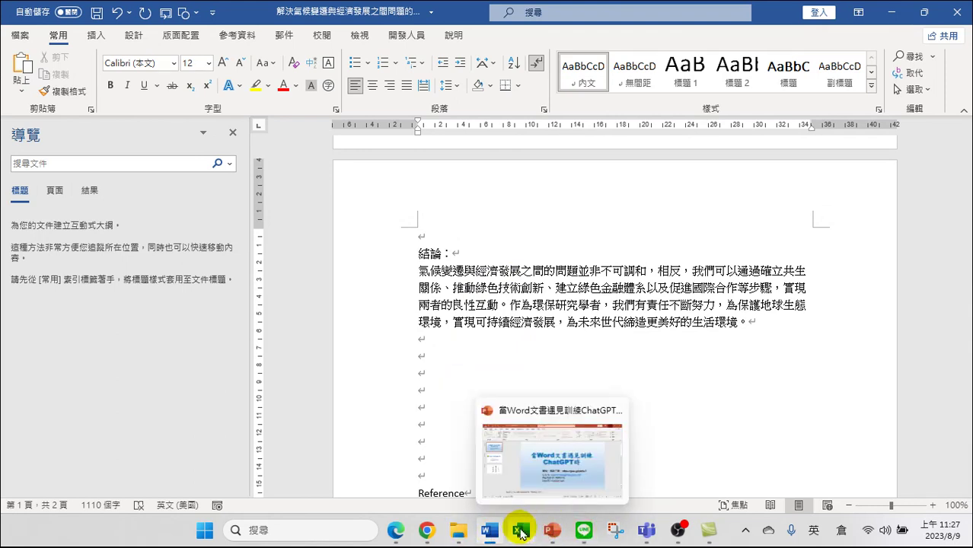
{"action": "left_click", "coordinate": [435, 464]}
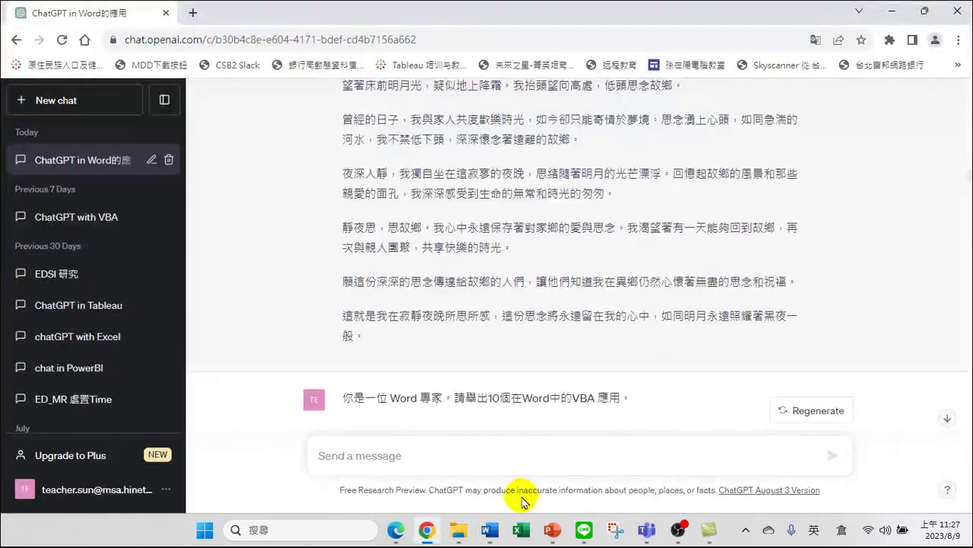
{"action": "scroll", "coordinate": [521, 365], "scroll_direction": "up", "scroll_amount": 4}
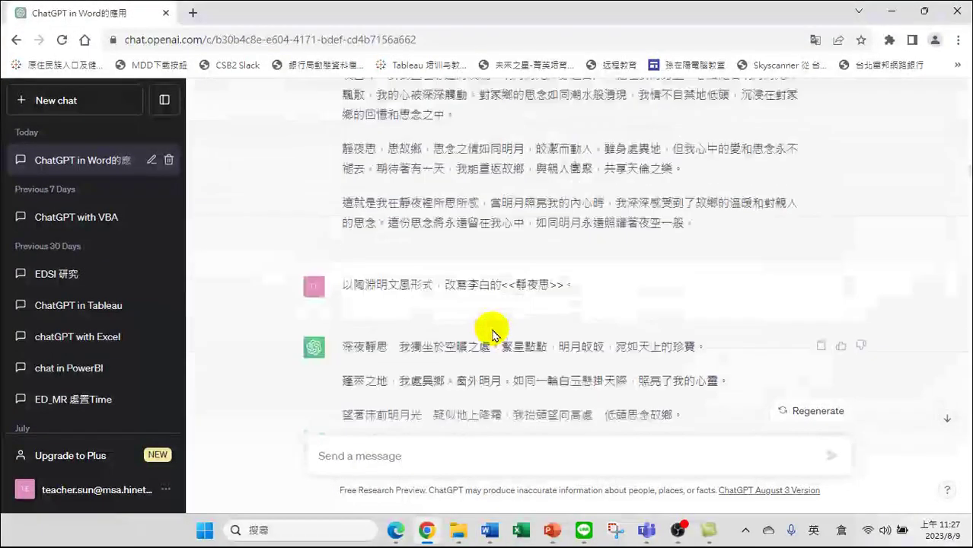
Step: Switch to Edge, copy the reply's three paragraphs above 參考文獻, and return to the Word document
{"action": "left_click", "coordinate": [396, 530]}
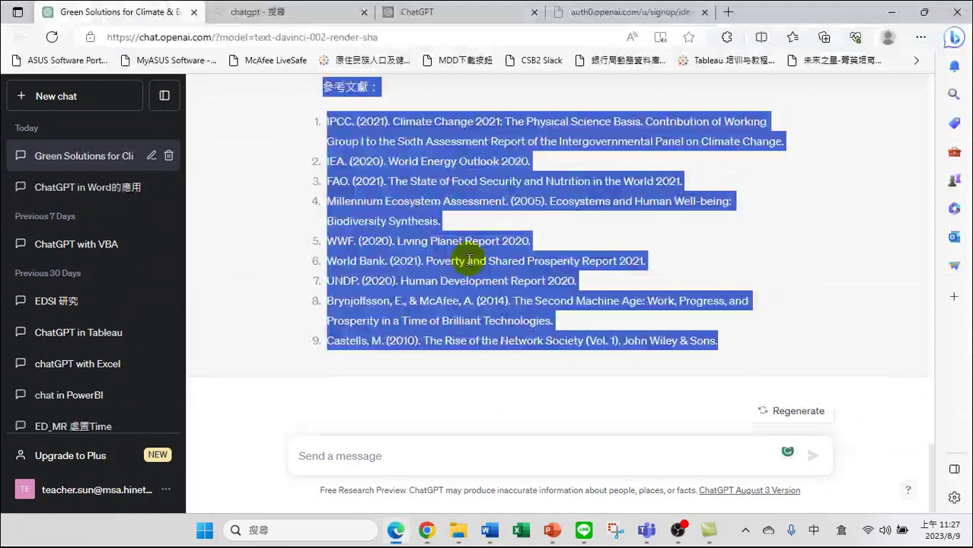
{"action": "scroll", "coordinate": [449, 228], "scroll_direction": "up", "scroll_amount": 5}
{"action": "scroll", "coordinate": [449, 228], "scroll_direction": "up", "scroll_amount": 2}
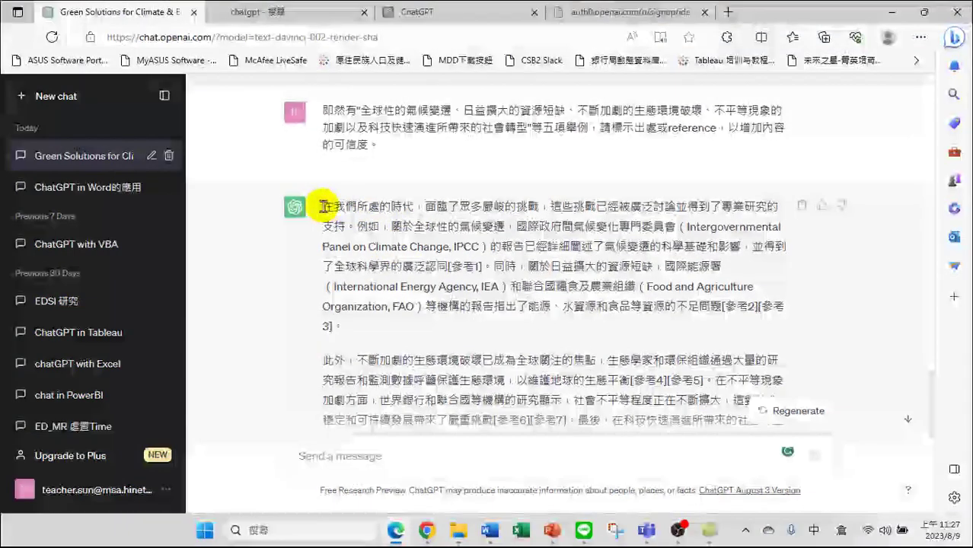
{"action": "left_click_drag", "start_coordinate": [324, 204], "coordinate": [485, 309]}
{"action": "scroll", "coordinate": [415, 272], "scroll_direction": "down", "scroll_amount": 3}
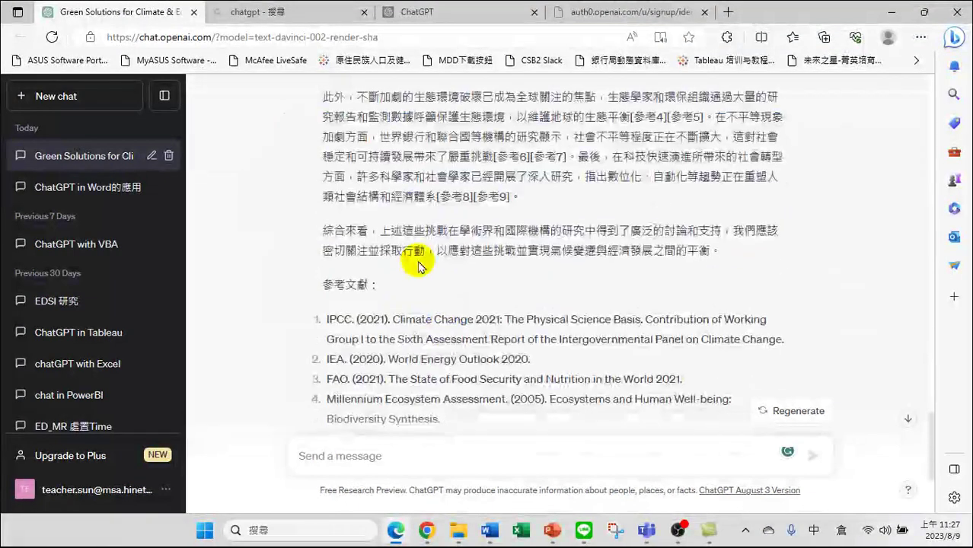
{"action": "scroll", "coordinate": [415, 272], "scroll_direction": "up", "scroll_amount": 2}
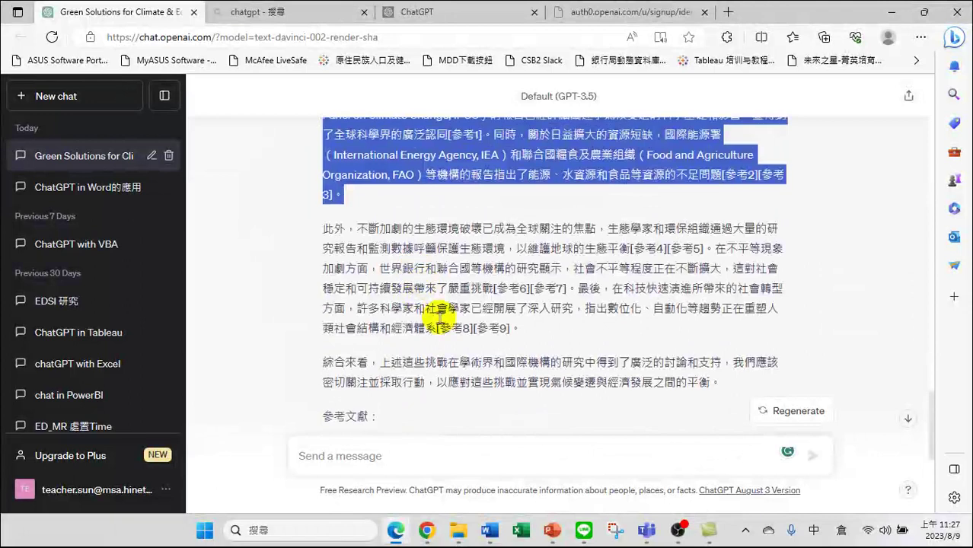
{"action": "left_click", "coordinate": [727, 384], "text": "shift"}
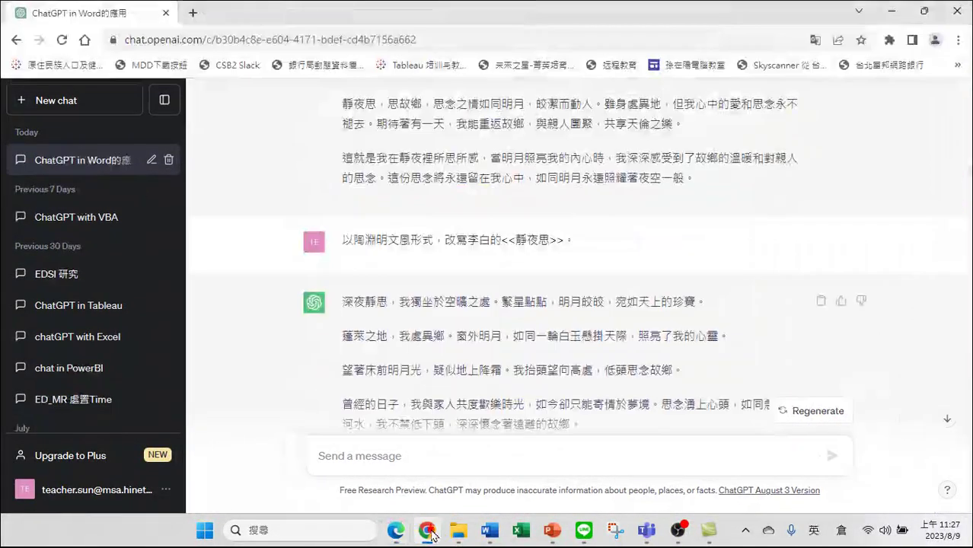
{"action": "left_click", "coordinate": [426, 530]}
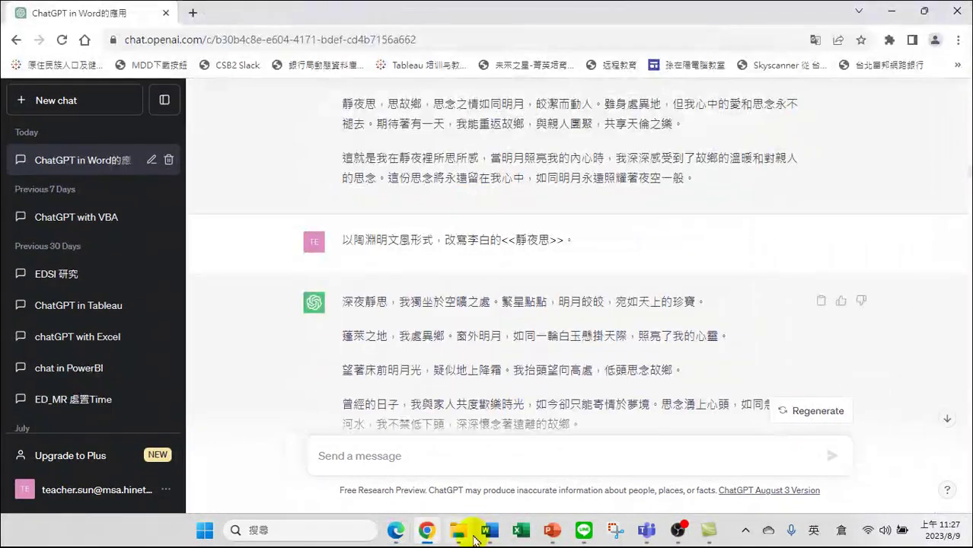
{"action": "left_click", "coordinate": [490, 530]}
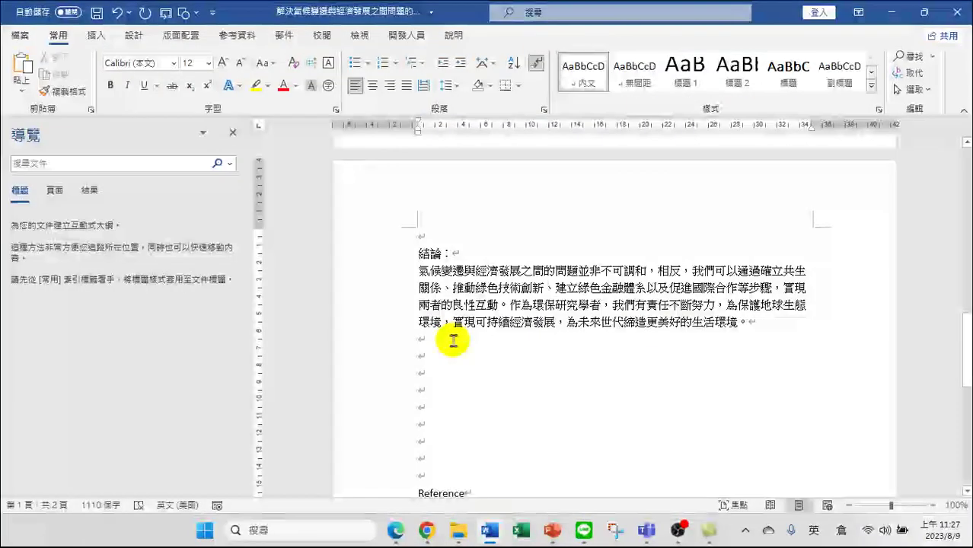
Step: Add several blank lines after the introduction paragraph under 引言 and place the cursor among them
{"action": "left_click", "coordinate": [457, 373]}
{"action": "scroll", "coordinate": [456, 370], "scroll_direction": "up", "scroll_amount": 10}
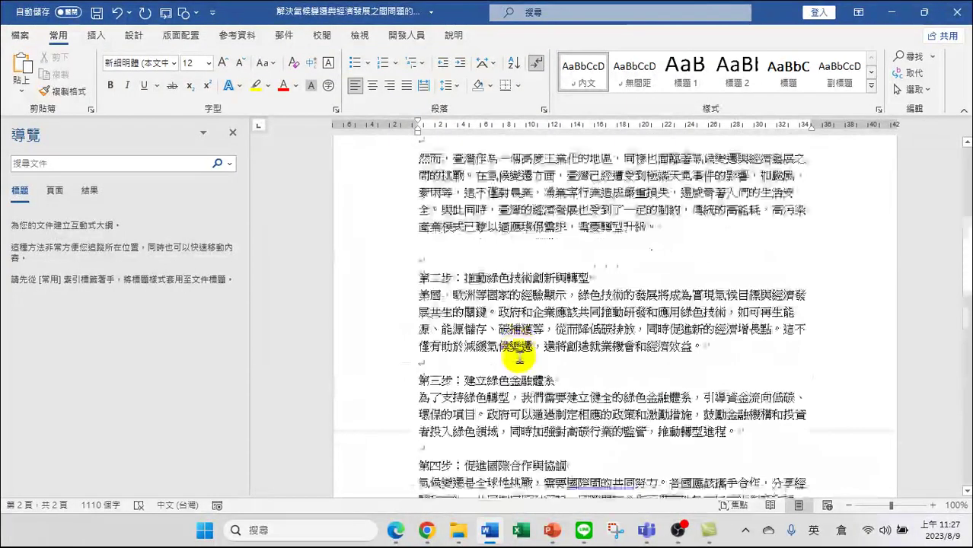
{"action": "scroll", "coordinate": [512, 350], "scroll_direction": "up", "scroll_amount": 3}
{"action": "left_click_drag", "start_coordinate": [419, 258], "coordinate": [498, 278]}
{"action": "left_click", "coordinate": [605, 292]}
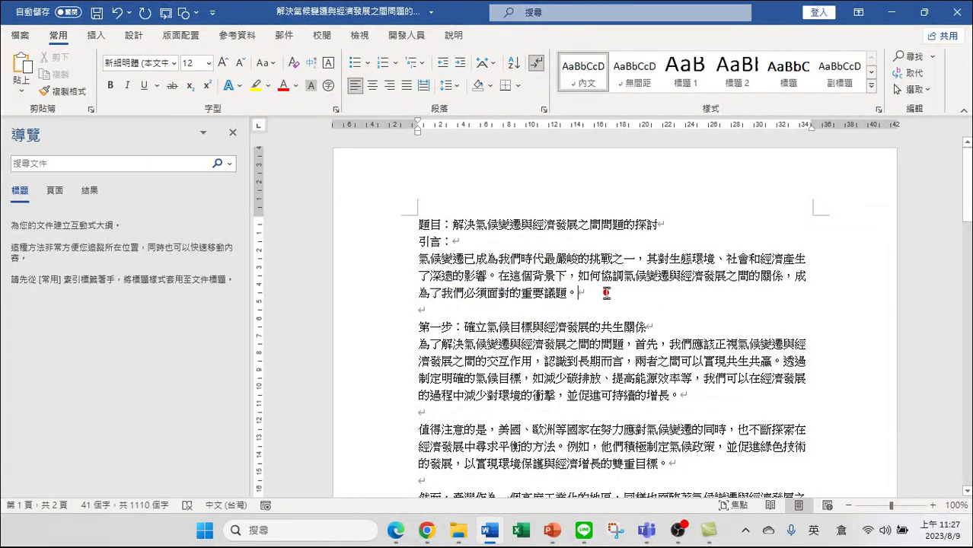
{"action": "key", "text": "Return"}
{"action": "key", "text": "Return"}
{"action": "key", "text": "Return"}
{"action": "key", "text": "Return"}
{"action": "key", "text": "Return"}
{"action": "key", "text": "Return"}
{"action": "key", "text": "Return"}
{"action": "key", "text": "Return"}
{"action": "key", "text": "Up"}
{"action": "key", "text": "Up"}
{"action": "key", "text": "Up"}
{"action": "left_click", "coordinate": [418, 343]}
Step: Paste the three copied challenge paragraphs between the introduction and 第一步, keeping text only
{"action": "key", "text": "ctrl+v"}
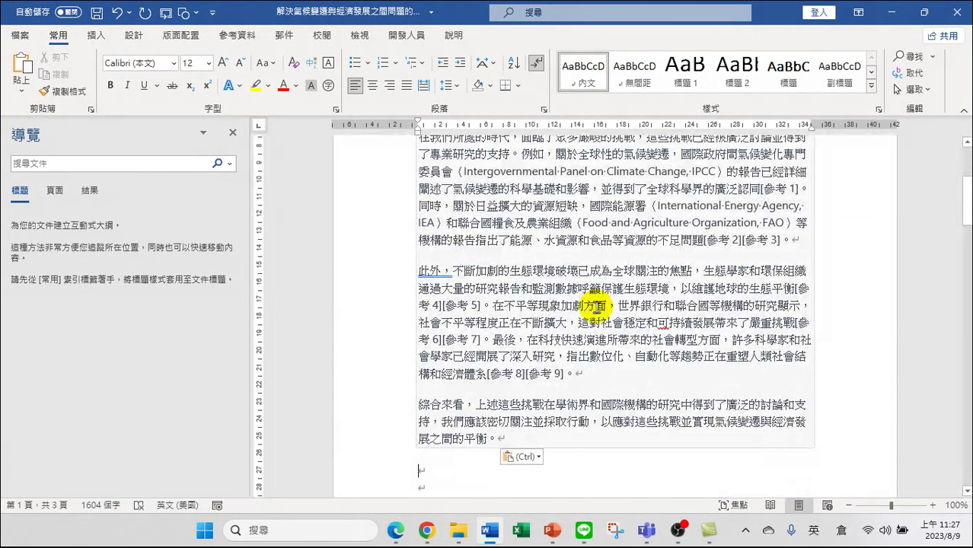
{"action": "left_click", "coordinate": [521, 457]}
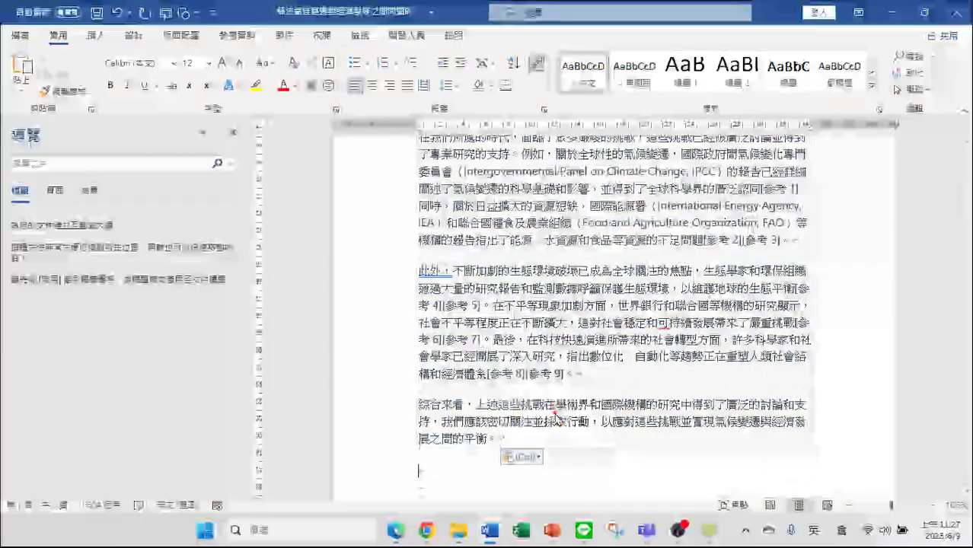
{"action": "scroll", "coordinate": [562, 308], "scroll_direction": "up", "scroll_amount": 5}
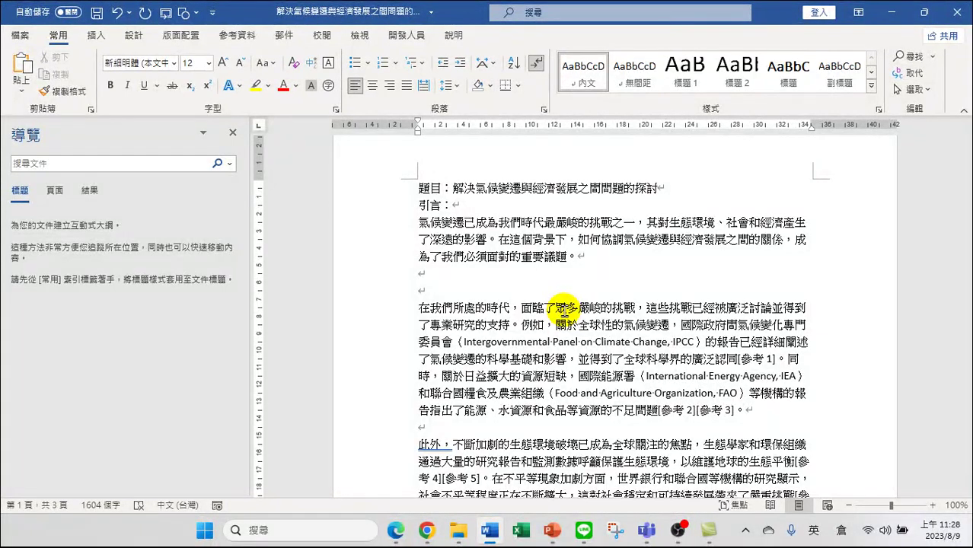
Step: Highlight the introduction's first sentence and all three pasted paragraphs in yellow
{"action": "left_click_drag", "start_coordinate": [417, 222], "coordinate": [494, 239]}
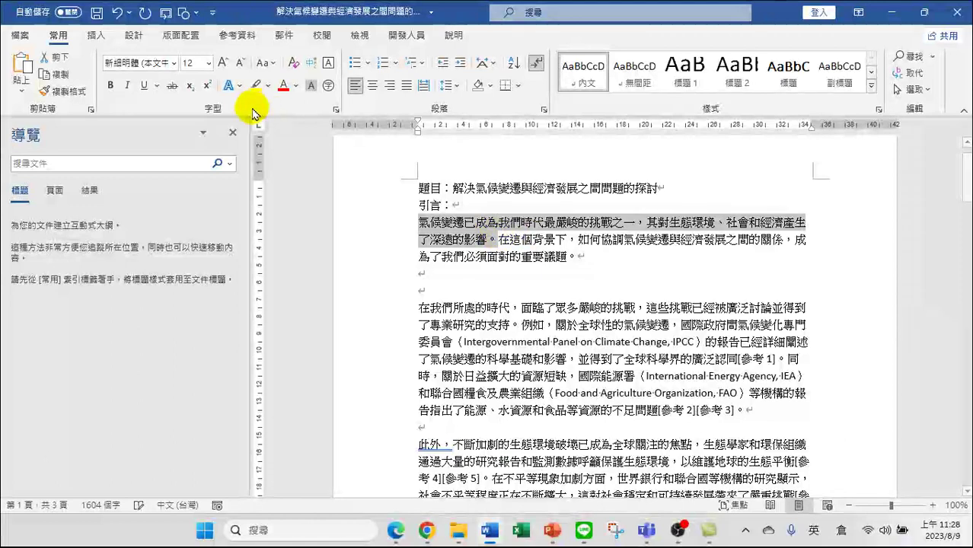
{"action": "left_click", "coordinate": [256, 85]}
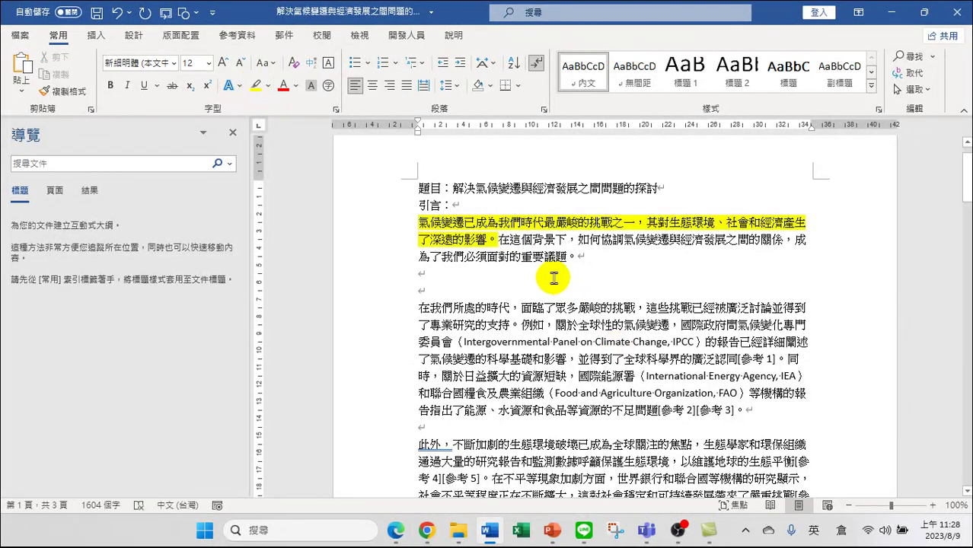
{"action": "scroll", "coordinate": [533, 301], "scroll_direction": "down", "scroll_amount": 1}
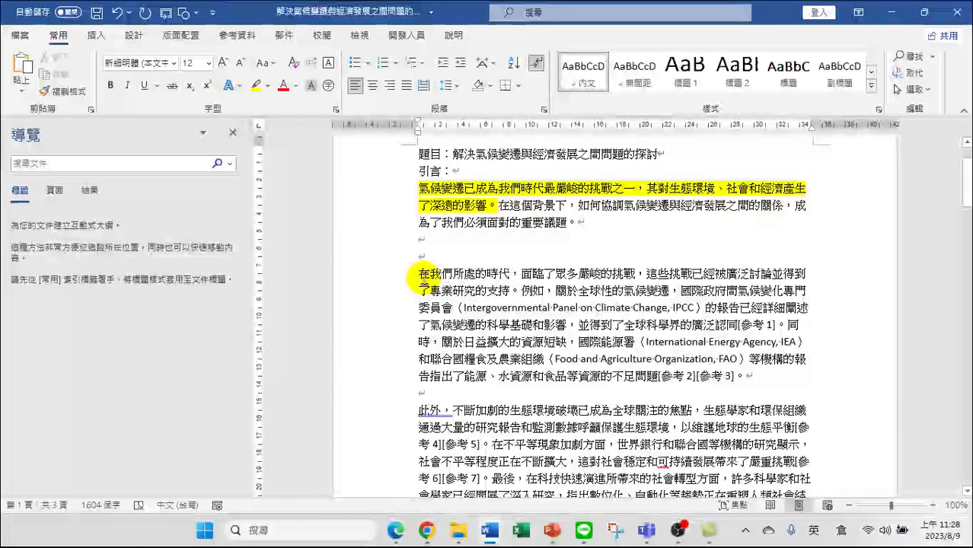
{"action": "left_click_drag", "start_coordinate": [413, 274], "coordinate": [520, 342]}
{"action": "scroll", "coordinate": [520, 343], "scroll_direction": "down", "scroll_amount": 6}
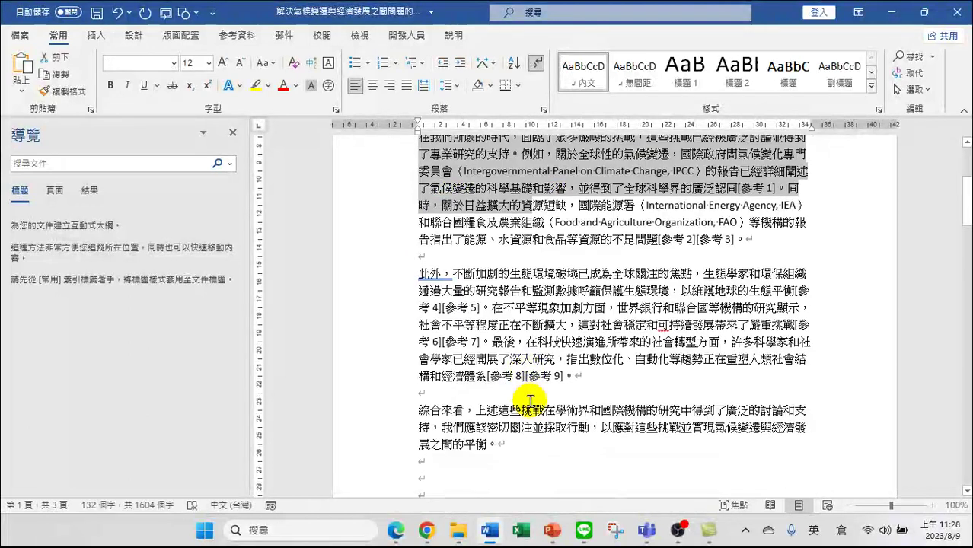
{"action": "left_click", "coordinate": [500, 308], "text": "shift"}
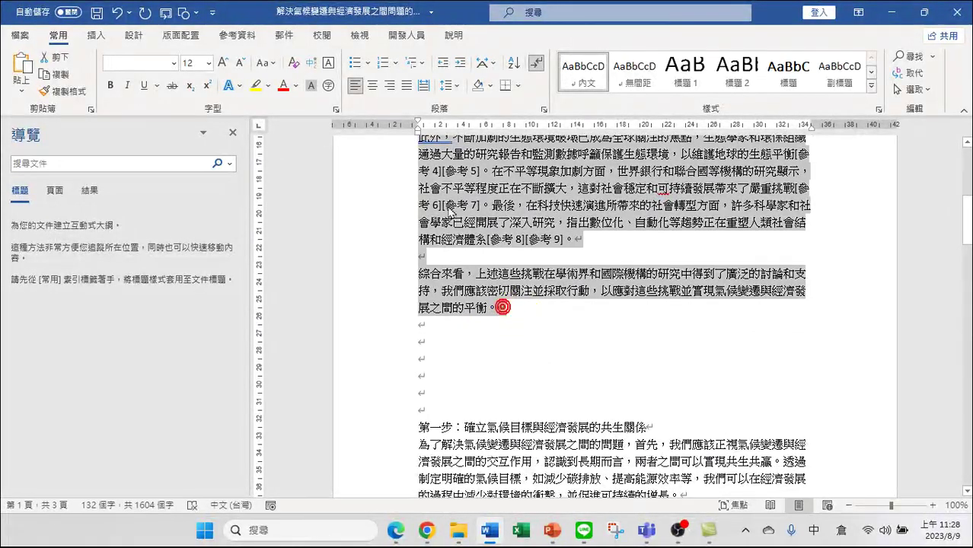
{"action": "left_click", "coordinate": [255, 84]}
{"action": "key", "text": "ctrl+Home"}
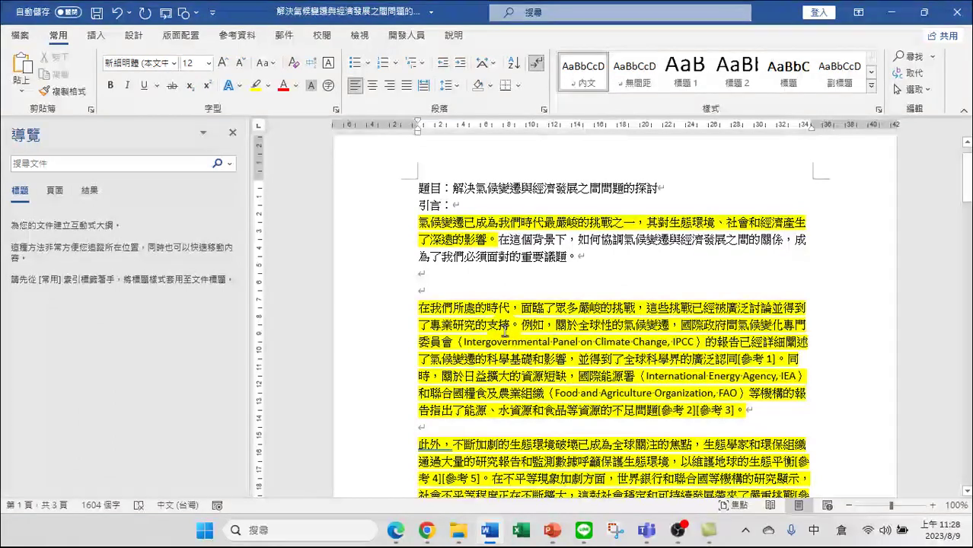
{"action": "left_click", "coordinate": [424, 307]}
{"action": "left_click_drag", "start_coordinate": [424, 308], "coordinate": [487, 308]}
{"action": "left_click", "coordinate": [541, 319]}
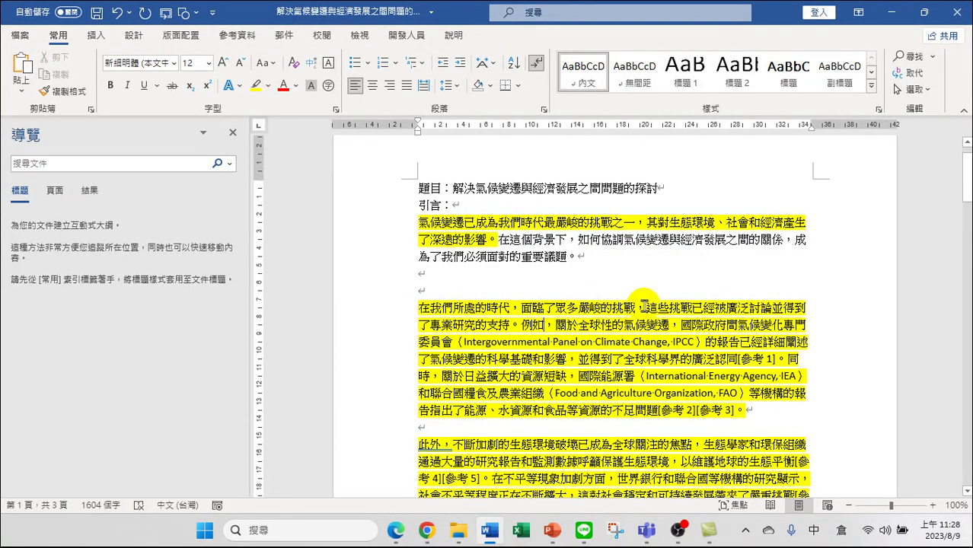
{"action": "left_click_drag", "start_coordinate": [643, 305], "coordinate": [699, 412]}
Step: Join the second pasted paragraph to the end of the first and delete its opening 此外，
{"action": "left_click", "coordinate": [765, 410]}
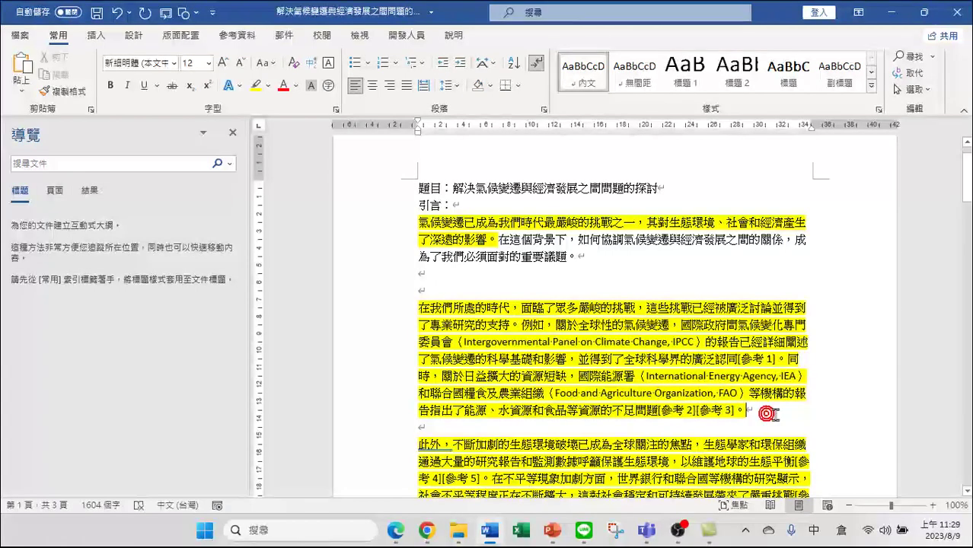
{"action": "key", "text": "Delete"}
{"action": "key", "text": "Delete"}
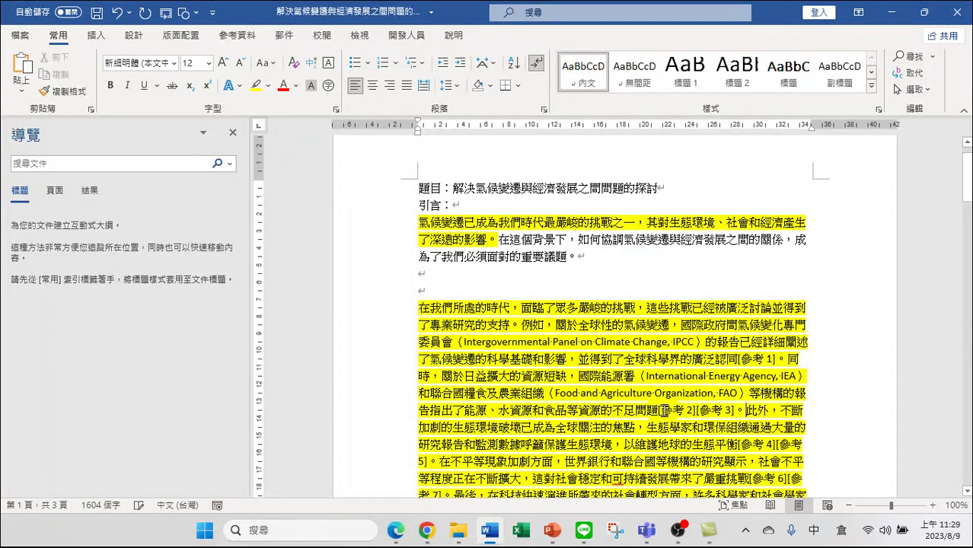
{"action": "scroll", "coordinate": [760, 374], "scroll_direction": "down", "scroll_amount": 1}
{"action": "left_click_drag", "start_coordinate": [742, 375], "coordinate": [780, 375]}
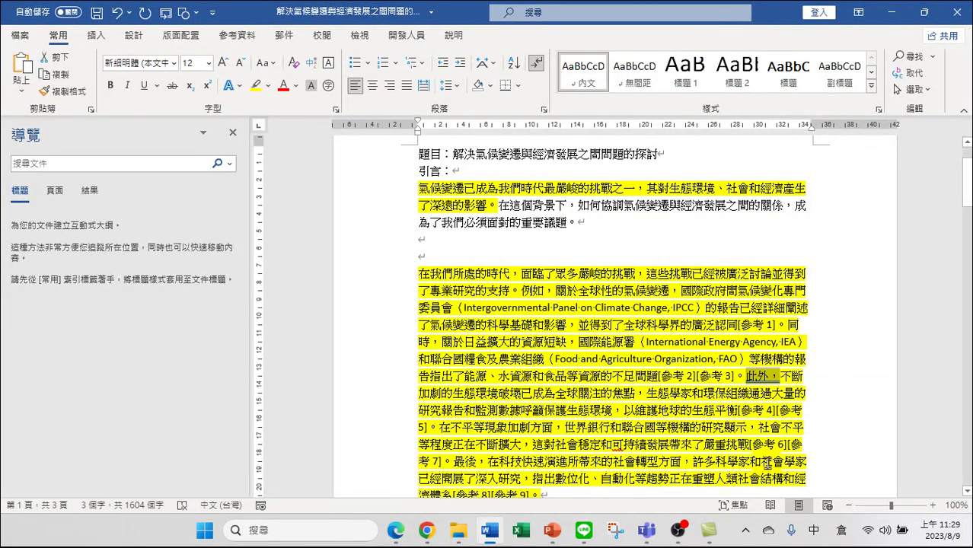
{"action": "key", "text": "Delete"}
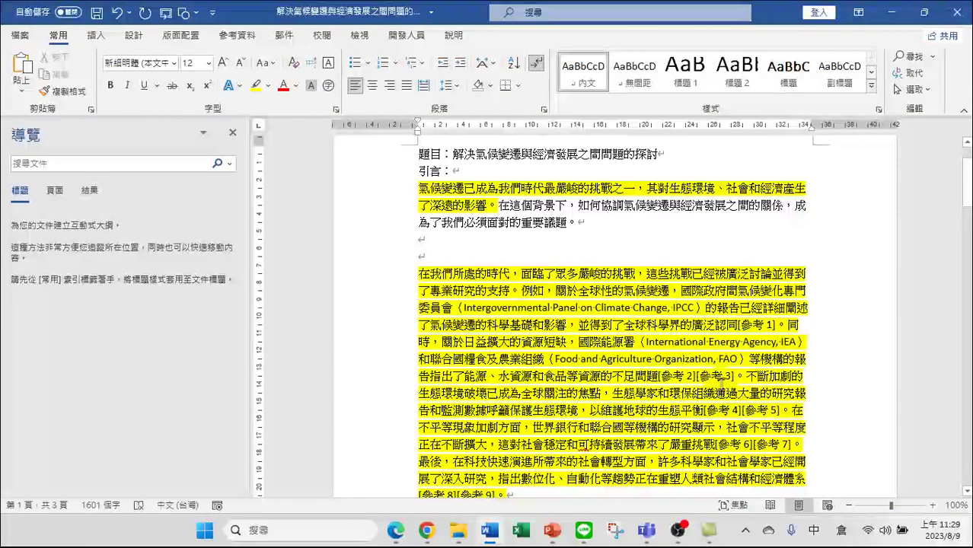
{"action": "left_click_drag", "start_coordinate": [769, 376], "coordinate": [523, 428]}
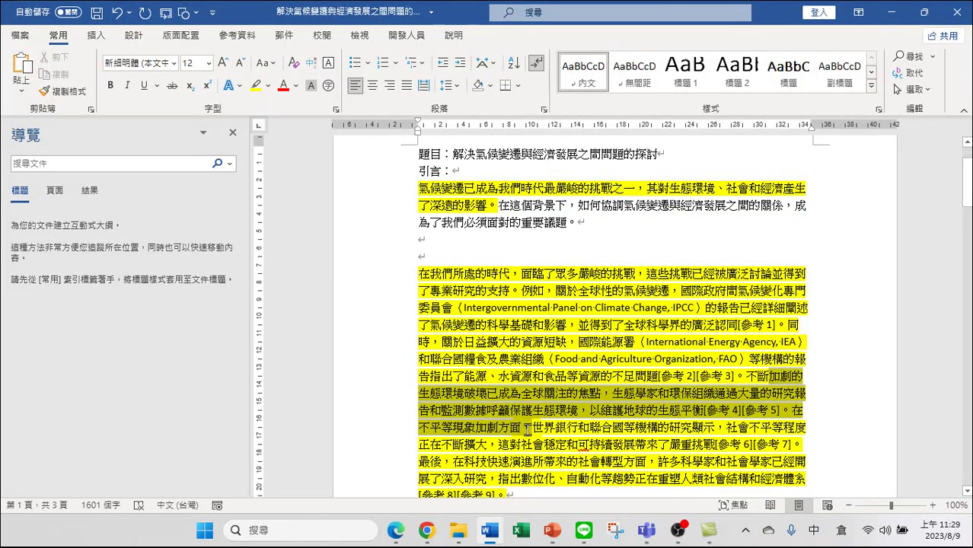
{"action": "left_click_drag", "start_coordinate": [542, 420], "coordinate": [575, 441]}
{"action": "scroll", "coordinate": [576, 441], "scroll_direction": "down", "scroll_amount": 2}
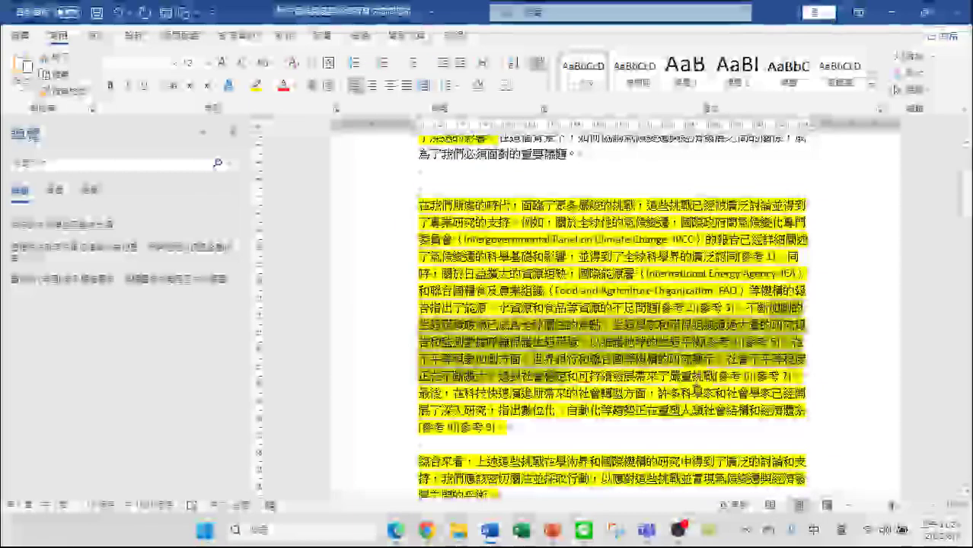
{"action": "left_click", "coordinate": [509, 427]}
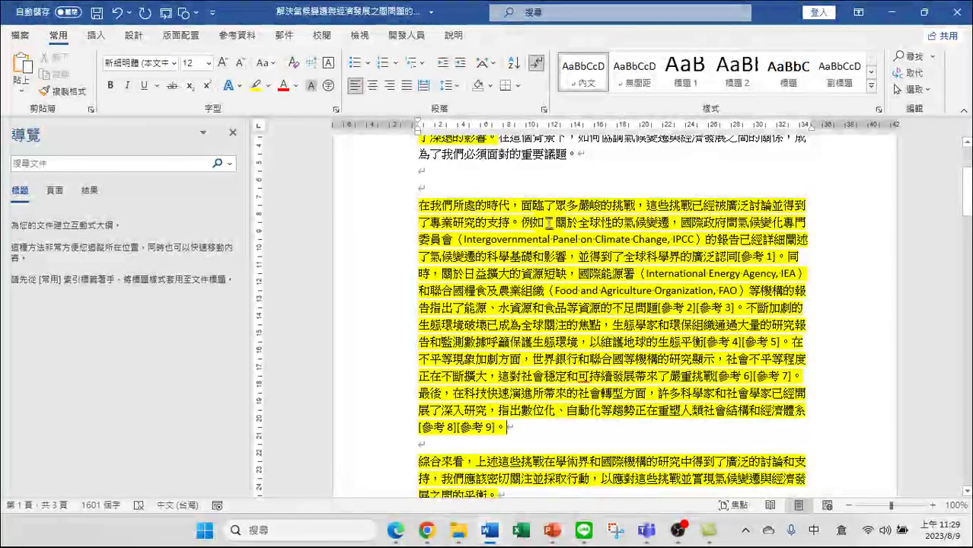
{"action": "scroll", "coordinate": [601, 282], "scroll_direction": "up", "scroll_amount": 3}
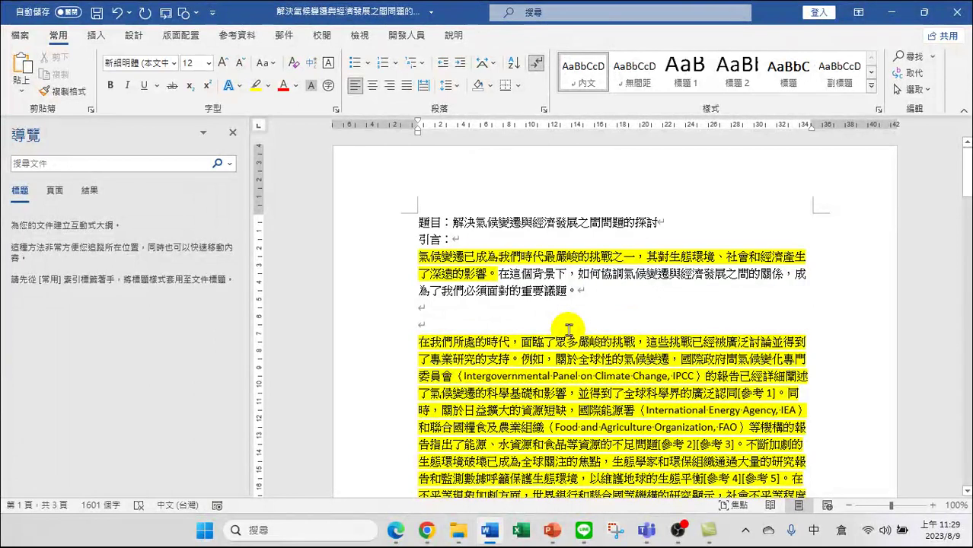
{"action": "scroll", "coordinate": [541, 371], "scroll_direction": "down", "scroll_amount": 2}
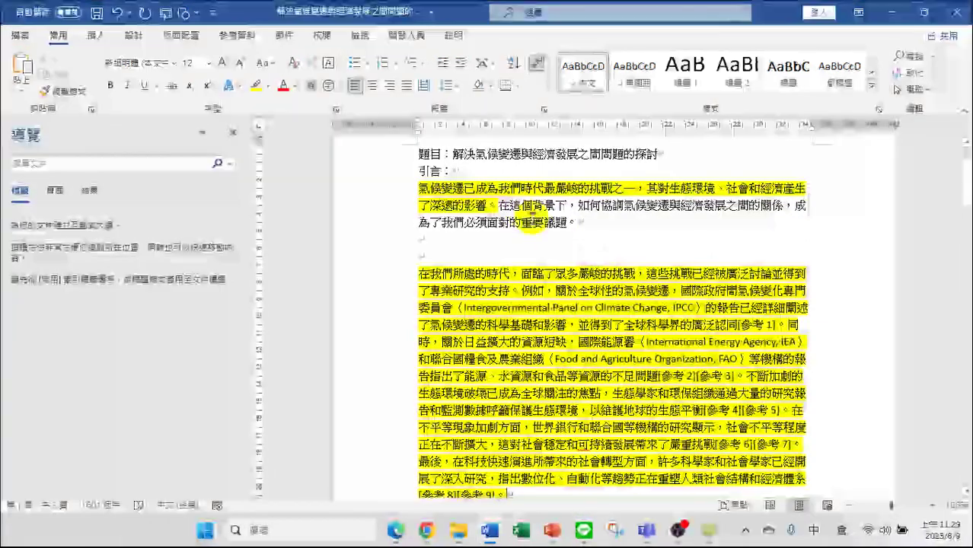
Step: Move the introduction's sentence beginning 在這個背景下 to the end of the merged paragraph, after [參考 8][參考 9]。
{"action": "left_click_drag", "start_coordinate": [499, 206], "coordinate": [574, 230]}
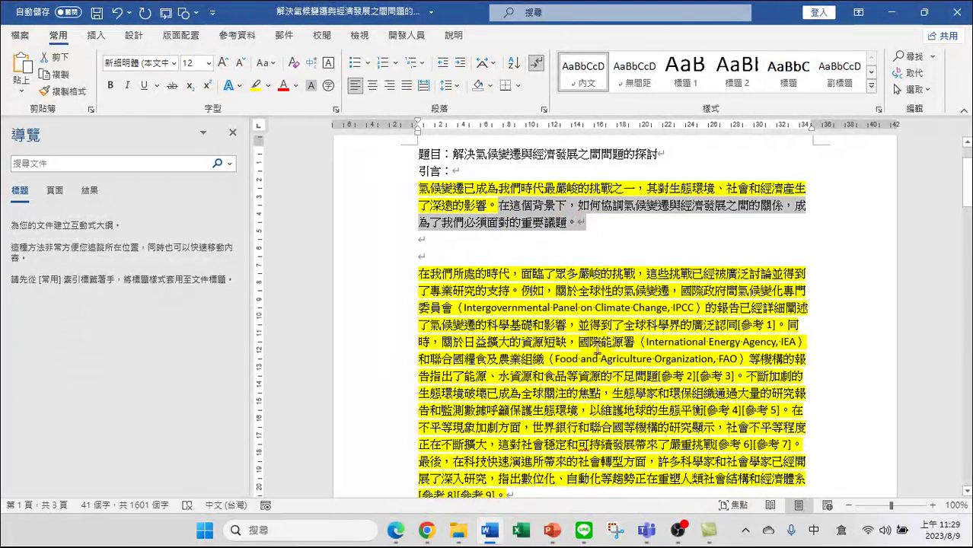
{"action": "right_click", "coordinate": [535, 215]}
{"action": "left_click", "coordinate": [574, 225]}
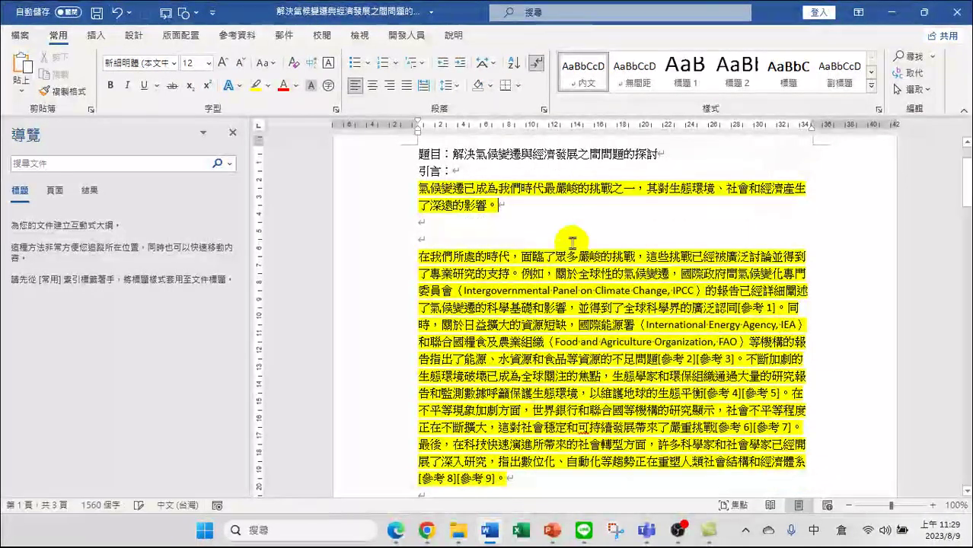
{"action": "scroll", "coordinate": [533, 343], "scroll_direction": "down", "scroll_amount": 2}
{"action": "left_click", "coordinate": [524, 382]}
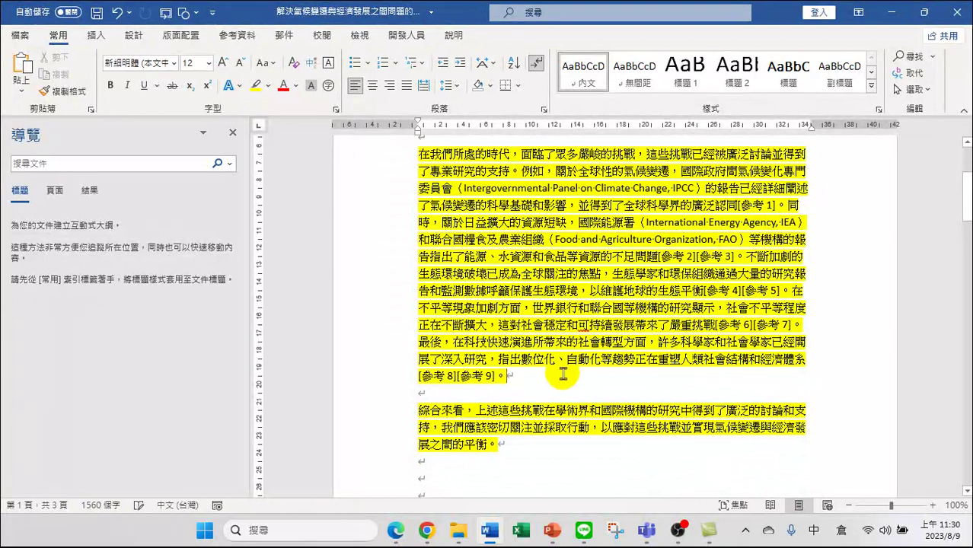
{"action": "key", "text": "ctrl+v"}
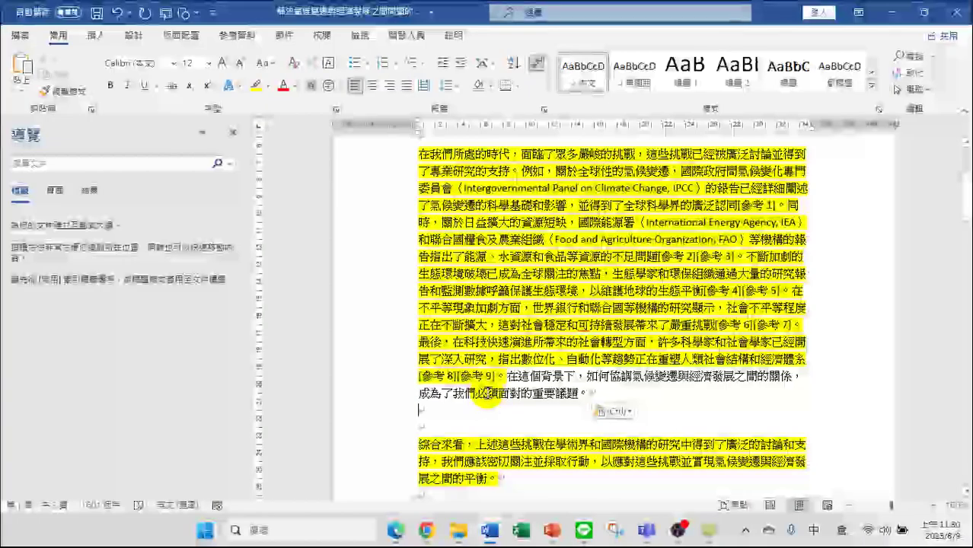
{"action": "scroll", "coordinate": [543, 300], "scroll_direction": "up", "scroll_amount": 2}
{"action": "scroll", "coordinate": [524, 297], "scroll_direction": "up", "scroll_amount": 2}
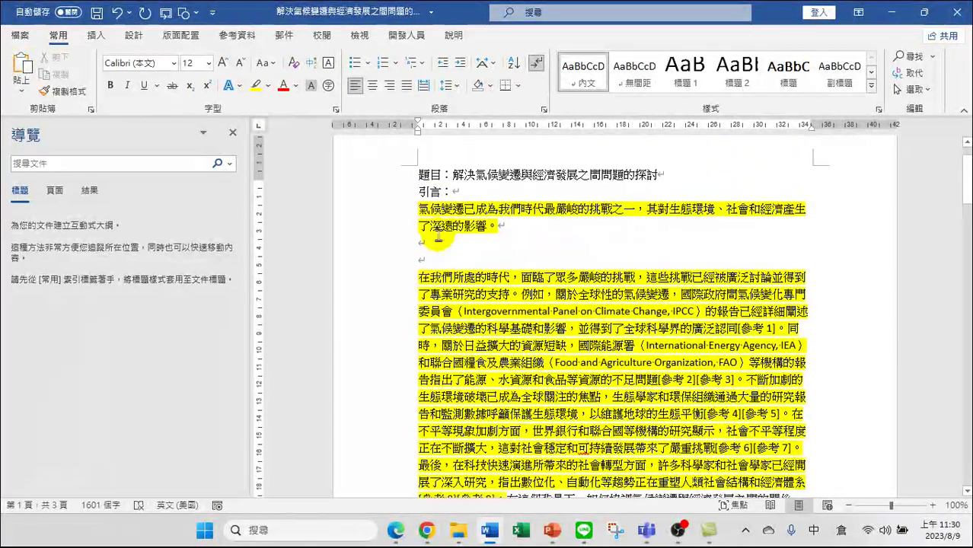
Step: Change the highlight of the introduction's first sentence, beginning 氣候變遷已成為, to turquoise
{"action": "left_click", "coordinate": [415, 222]}
{"action": "left_click_drag", "start_coordinate": [450, 226], "coordinate": [498, 240]}
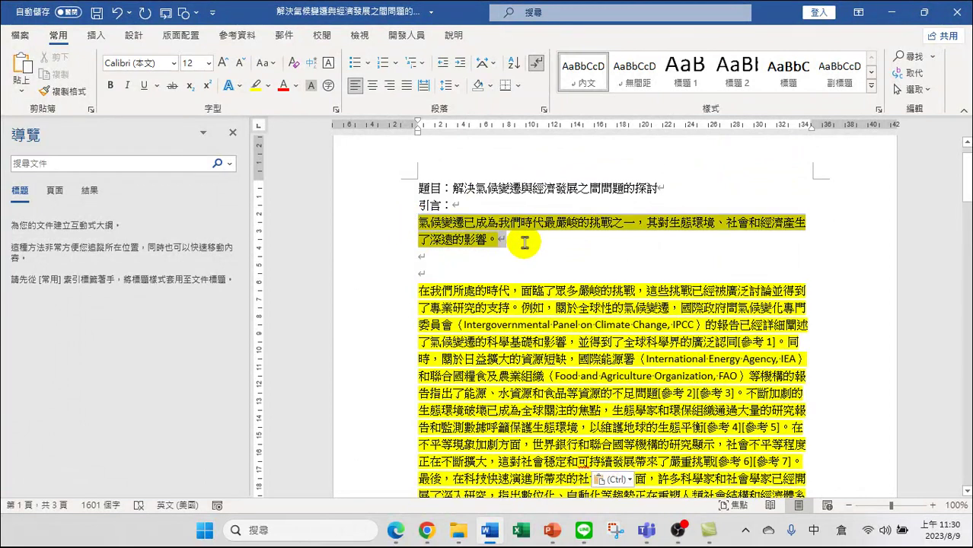
{"action": "left_click", "coordinate": [521, 256]}
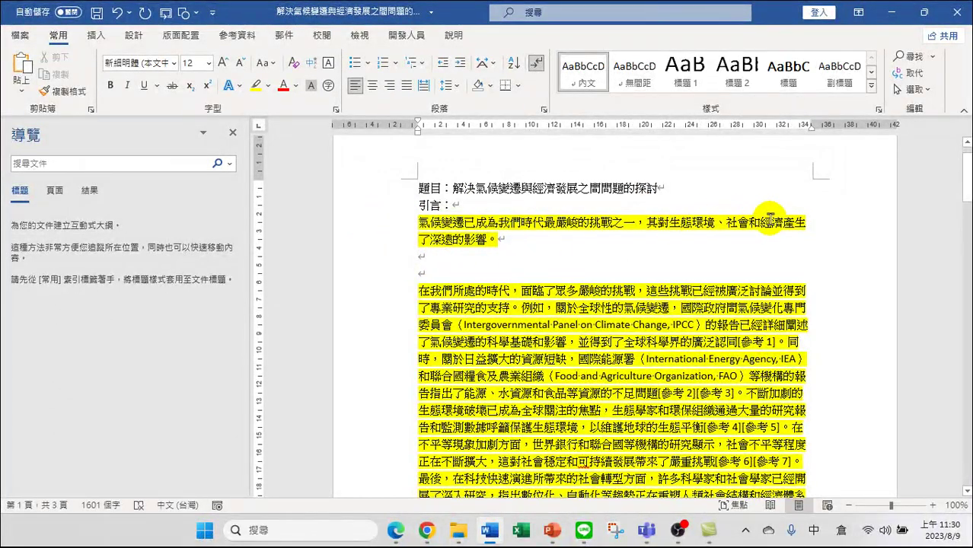
{"action": "left_click_drag", "start_coordinate": [418, 222], "coordinate": [501, 238]}
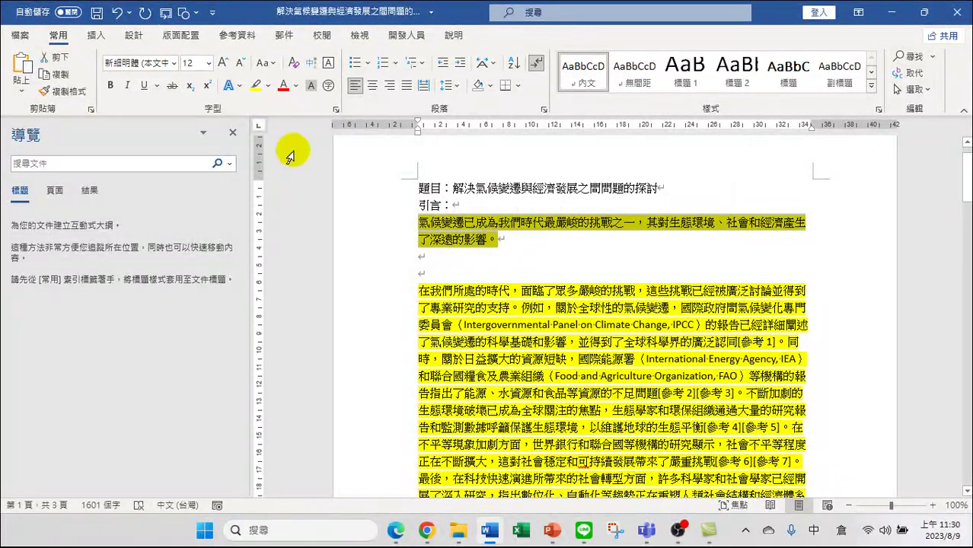
{"action": "left_click", "coordinate": [268, 86]}
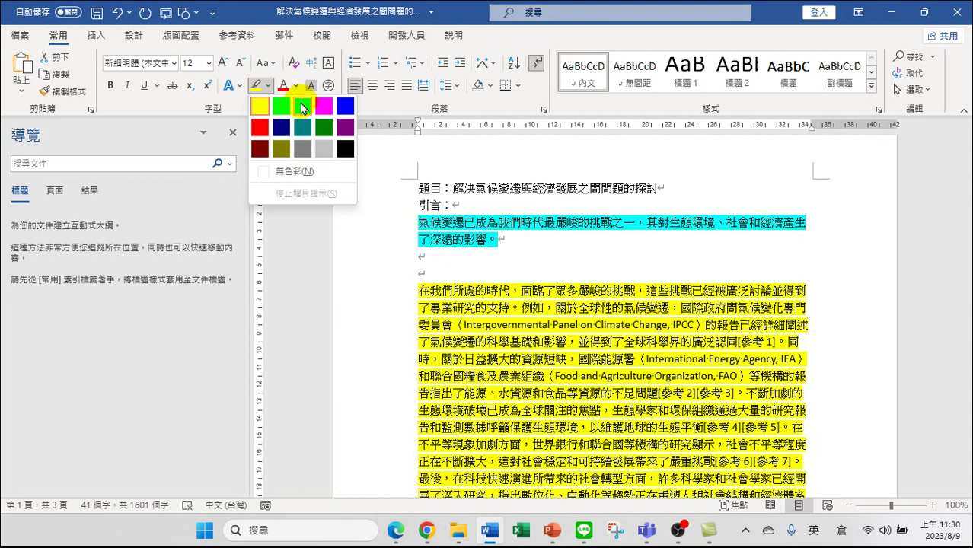
{"action": "left_click", "coordinate": [303, 108]}
{"action": "left_click", "coordinate": [520, 240]}
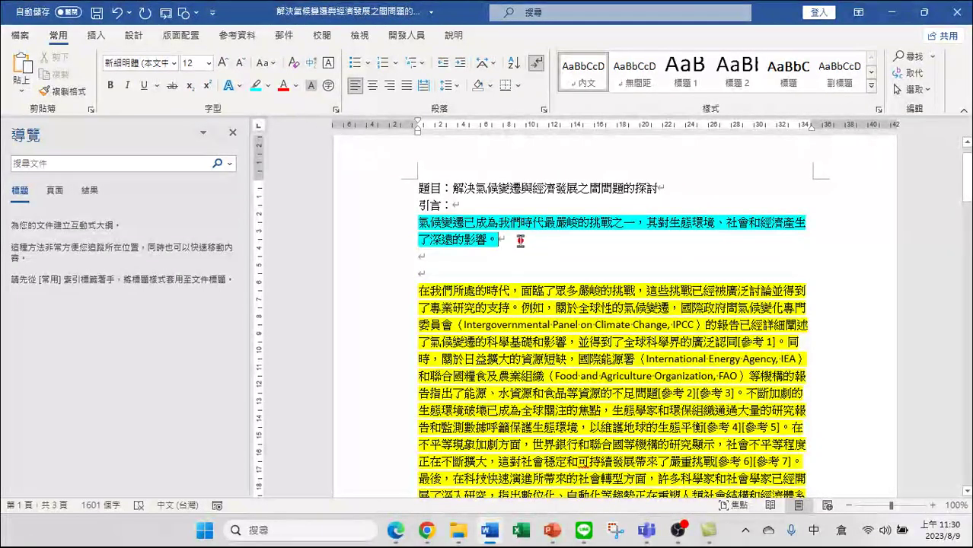
Step: Highlight the moved sentence beginning 在這個背景下 in turquoise
{"action": "scroll", "coordinate": [577, 236], "scroll_direction": "down", "scroll_amount": 2}
{"action": "scroll", "coordinate": [609, 305], "scroll_direction": "up", "scroll_amount": 1}
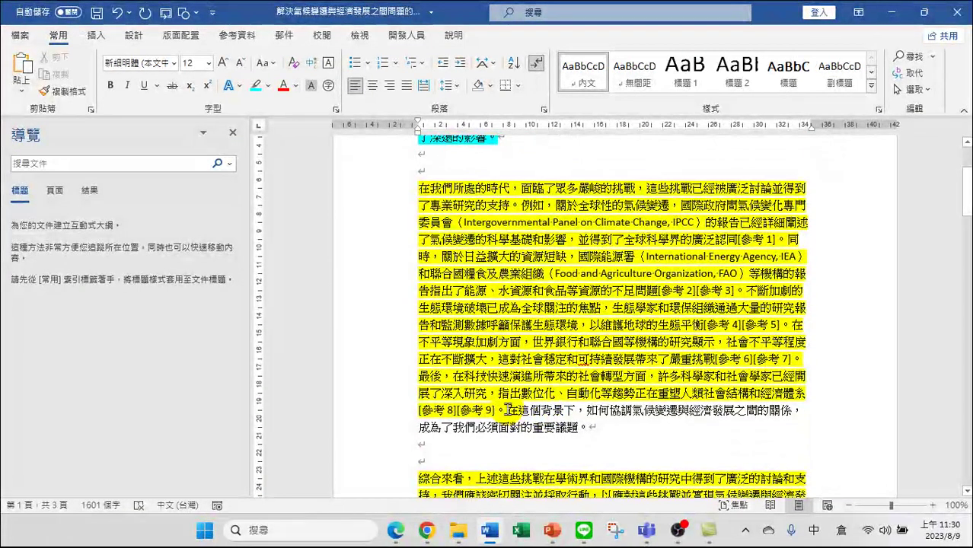
{"action": "left_click_drag", "start_coordinate": [506, 411], "coordinate": [597, 431]}
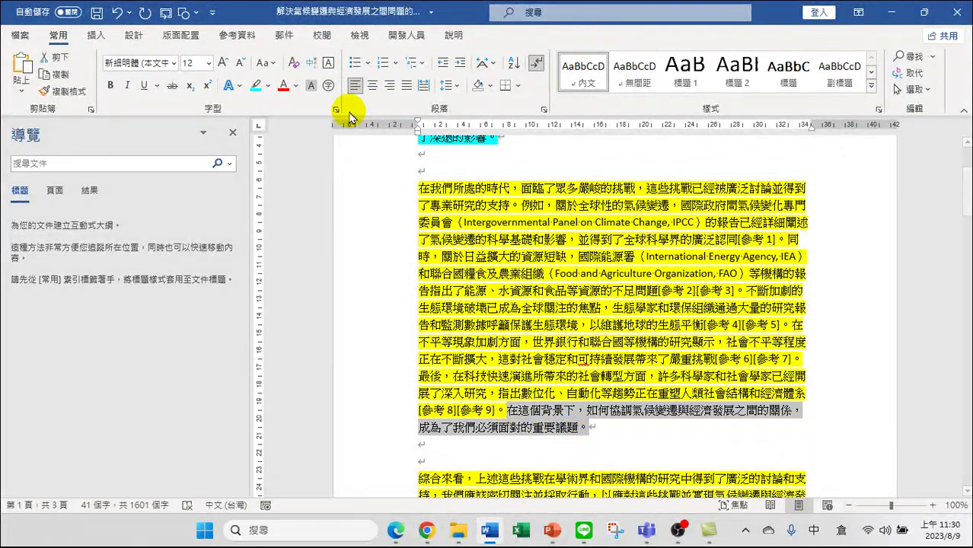
{"action": "left_click", "coordinate": [258, 97]}
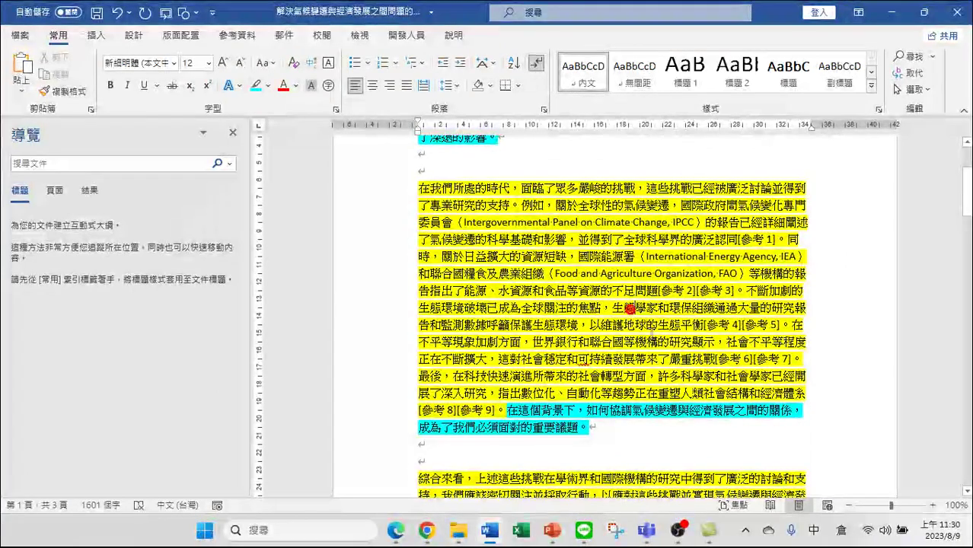
{"action": "left_click", "coordinate": [630, 311]}
Step: Review the merged introduction paragraph, checking the 氣候變遷 claim and its Intergovernmental Panel on Climate Change, IPCC source marked [參考 1]
{"action": "scroll", "coordinate": [638, 336], "scroll_direction": "up", "scroll_amount": 2}
{"action": "left_click_drag", "start_coordinate": [418, 253], "coordinate": [592, 496]}
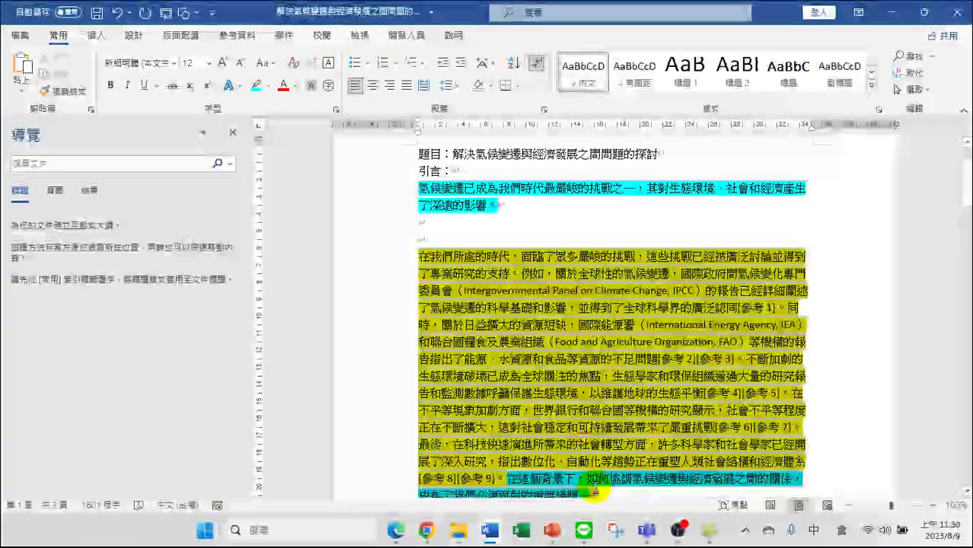
{"action": "scroll", "coordinate": [655, 407], "scroll_direction": "down", "scroll_amount": 2}
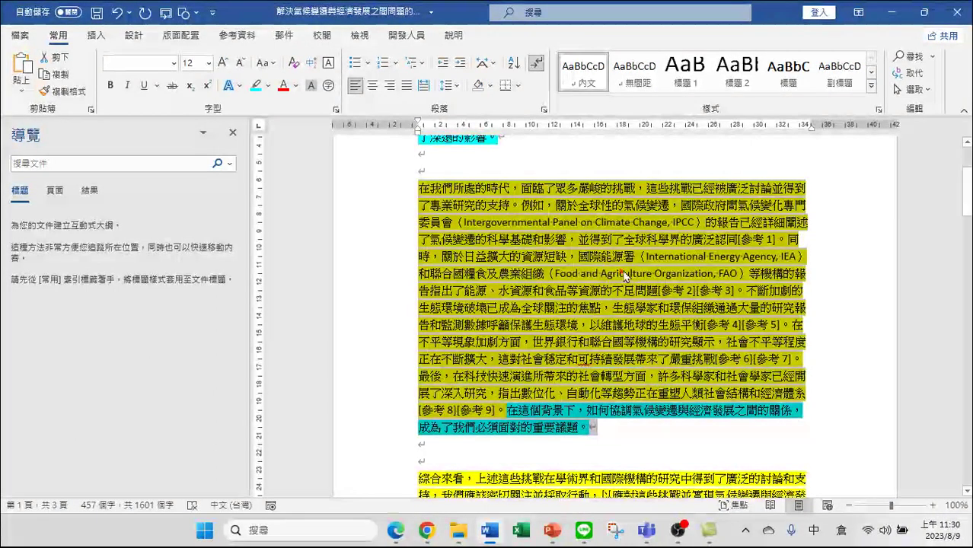
{"action": "left_click", "coordinate": [626, 273]}
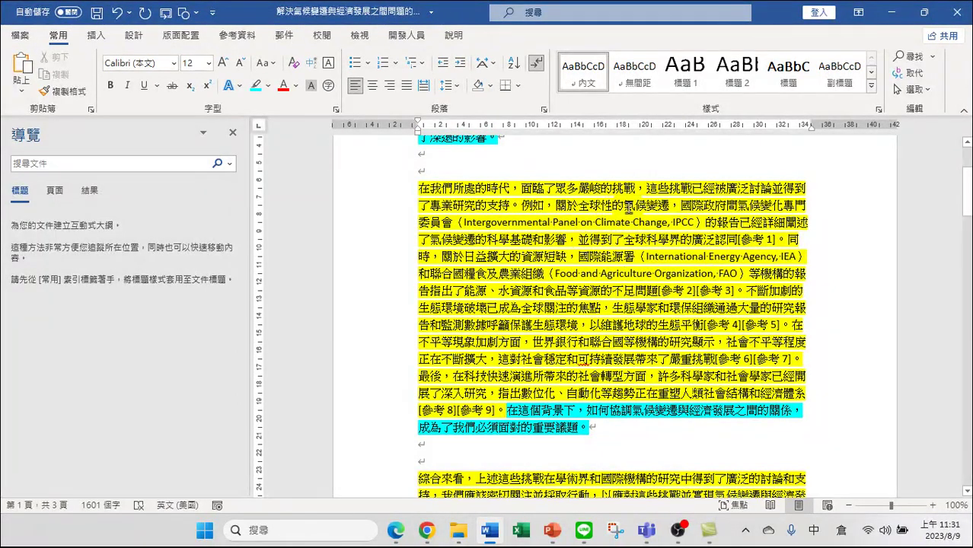
{"action": "left_click_drag", "start_coordinate": [626, 205], "coordinate": [675, 206]}
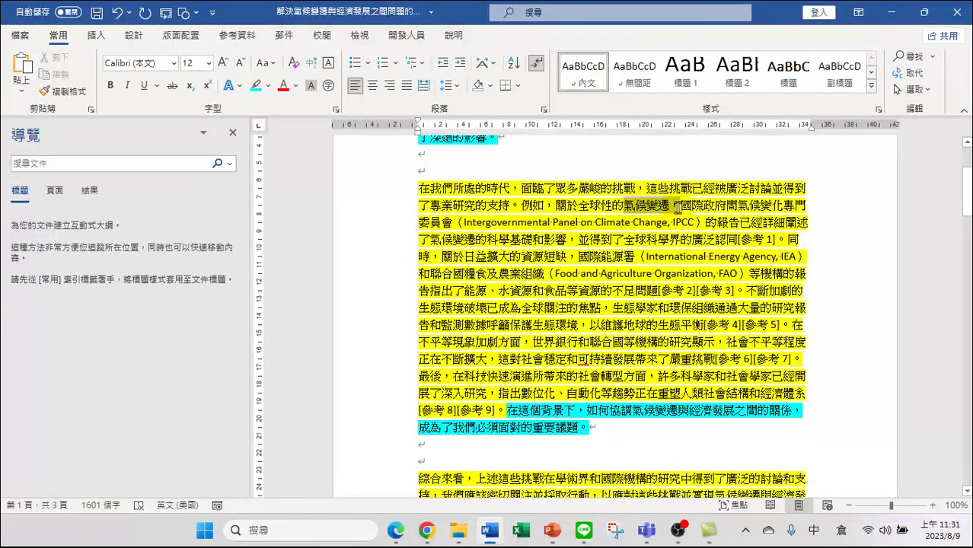
{"action": "left_click", "coordinate": [676, 207]}
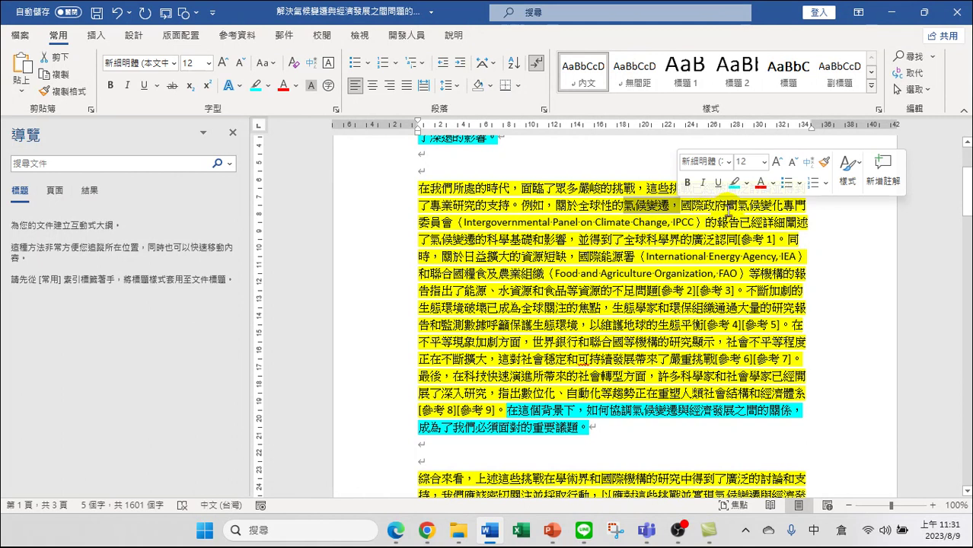
{"action": "left_click", "coordinate": [728, 208]}
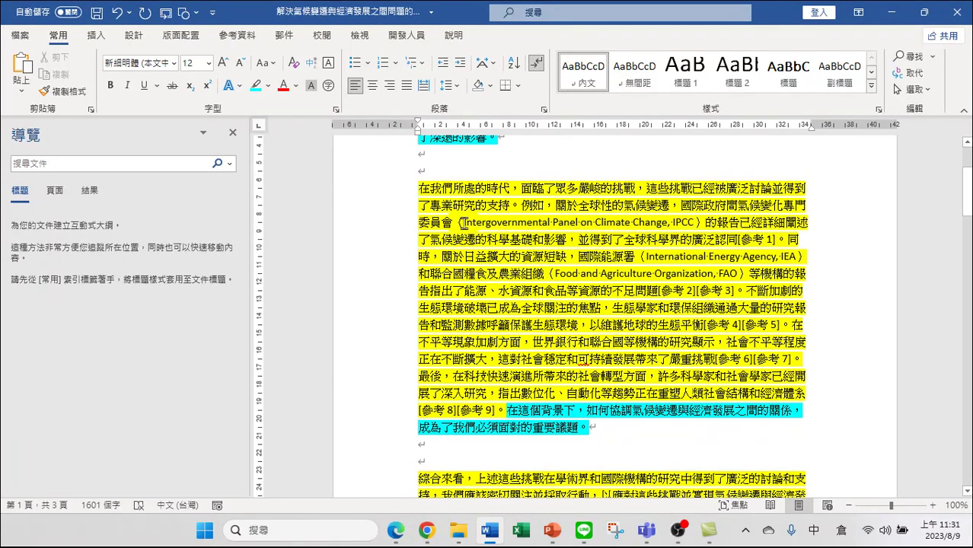
{"action": "left_click_drag", "start_coordinate": [463, 223], "coordinate": [696, 223]}
{"action": "left_click", "coordinate": [735, 238]}
Step: Copy the title of reference 1 (IPCC, 2021) from Climate Change 2021 through Intergovernmental Panel on Climate Change in the reference list
{"action": "scroll", "coordinate": [687, 348], "scroll_direction": "down", "scroll_amount": 10}
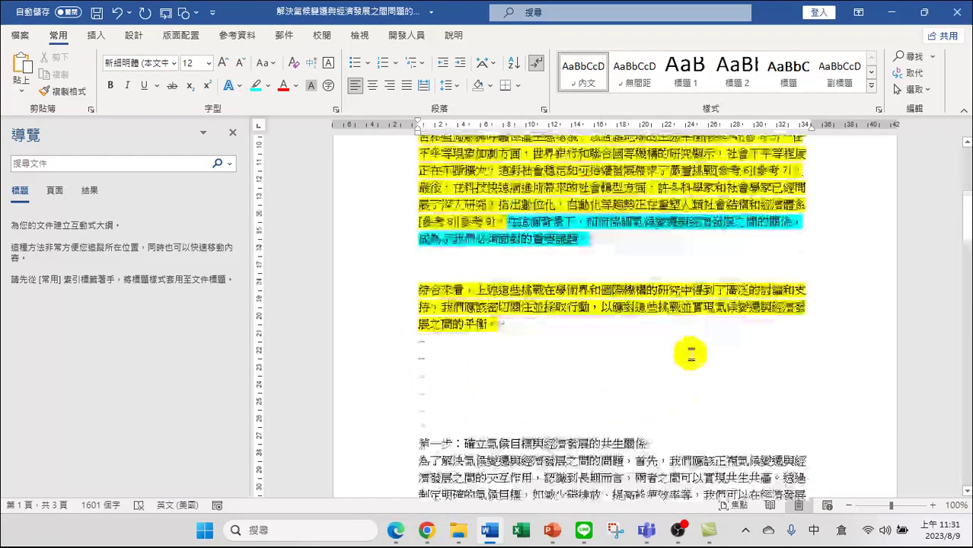
{"action": "scroll", "coordinate": [570, 404], "scroll_direction": "down", "scroll_amount": 15}
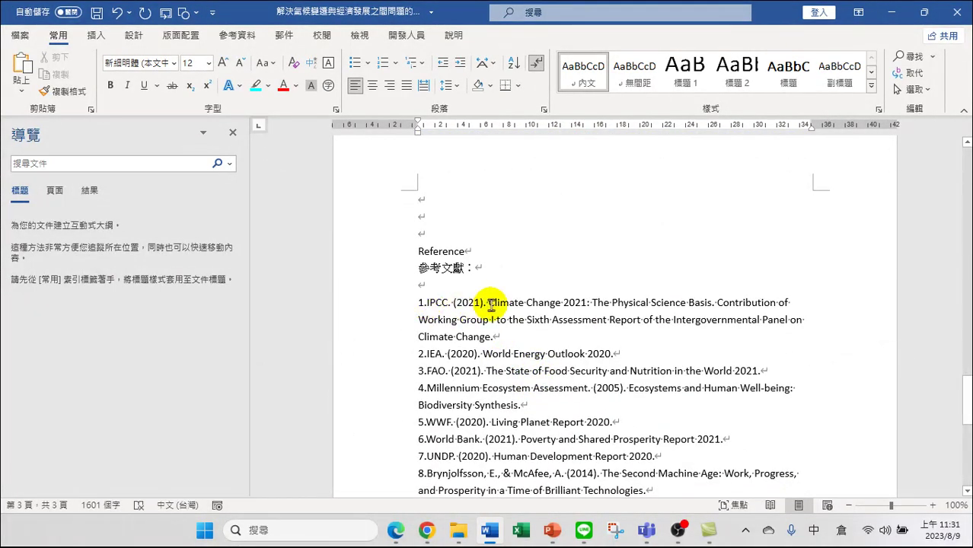
{"action": "left_click_drag", "start_coordinate": [490, 304], "coordinate": [493, 336]}
{"action": "key", "text": "ctrl+c"}
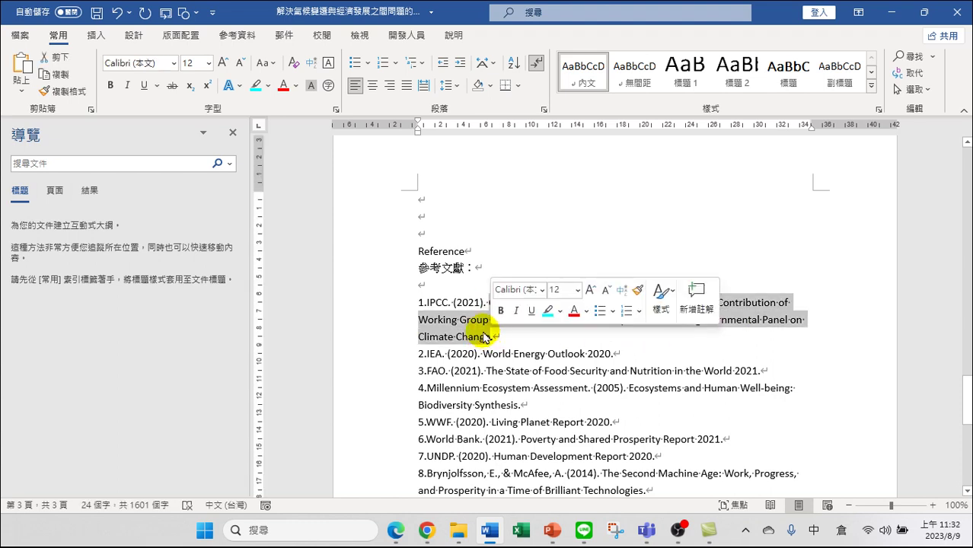
{"action": "right_click", "coordinate": [463, 332]}
{"action": "key", "text": "Escape"}
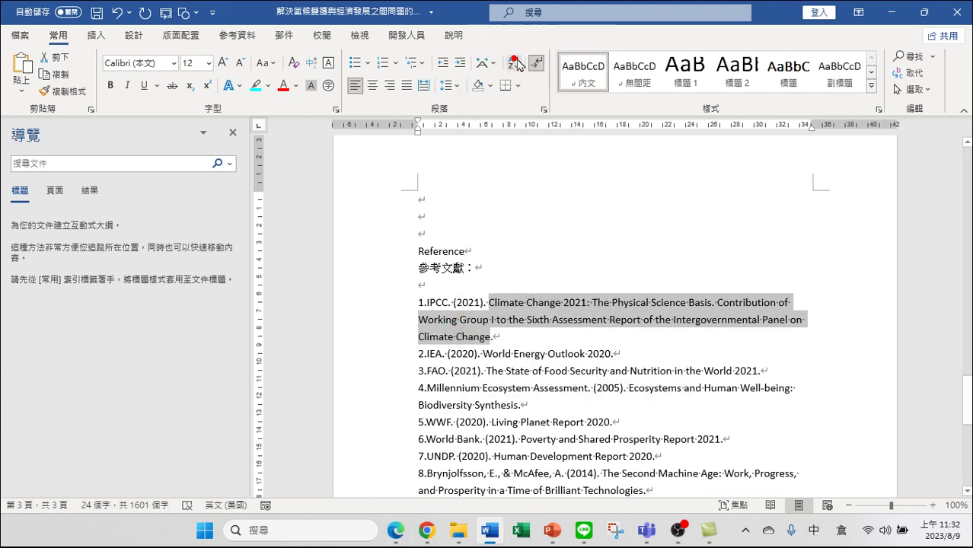
Step: Switch to Chrome and search the web in a new tab for the copied report title followed by pdf
{"action": "left_click", "coordinate": [427, 530]}
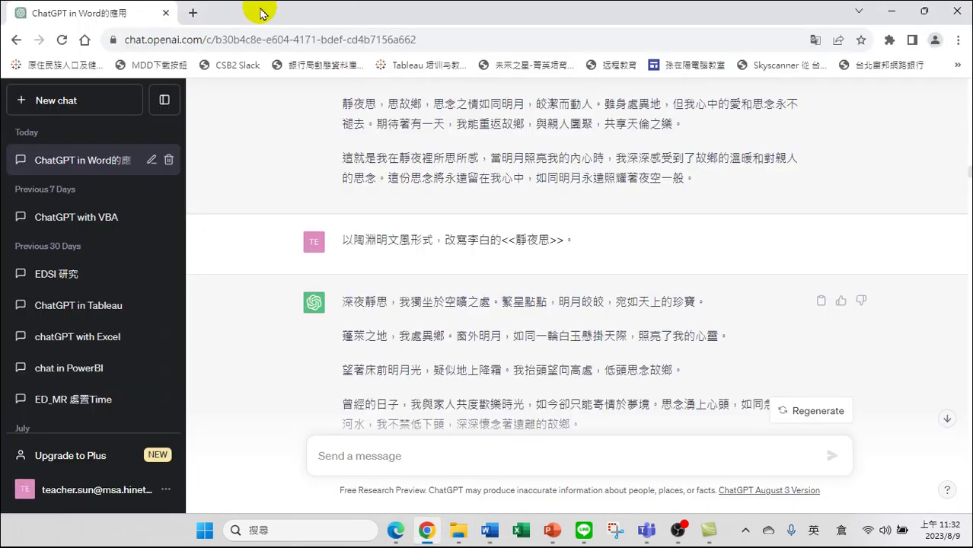
{"action": "left_click", "coordinate": [192, 12]}
{"action": "right_click", "coordinate": [238, 39]}
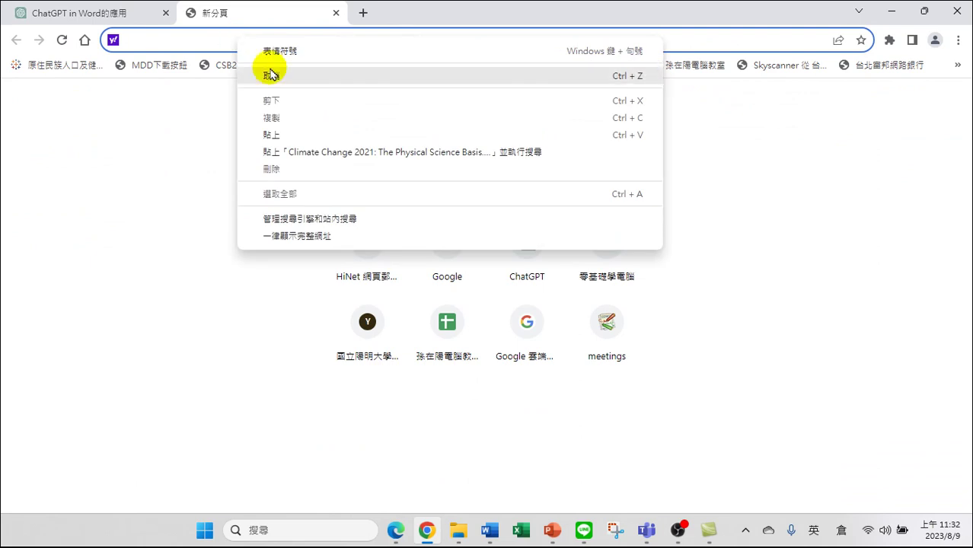
{"action": "left_click", "coordinate": [276, 137]}
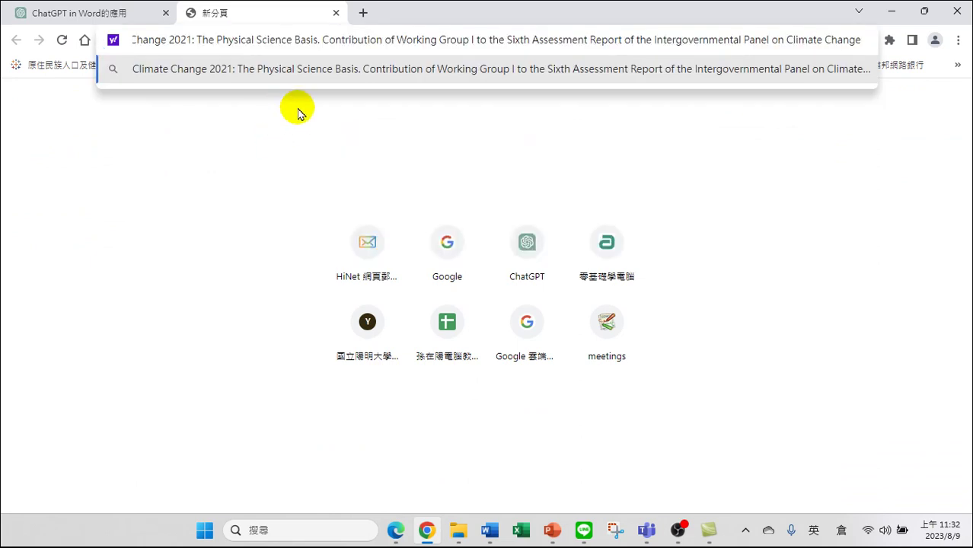
{"action": "type", "text": "pdf"}
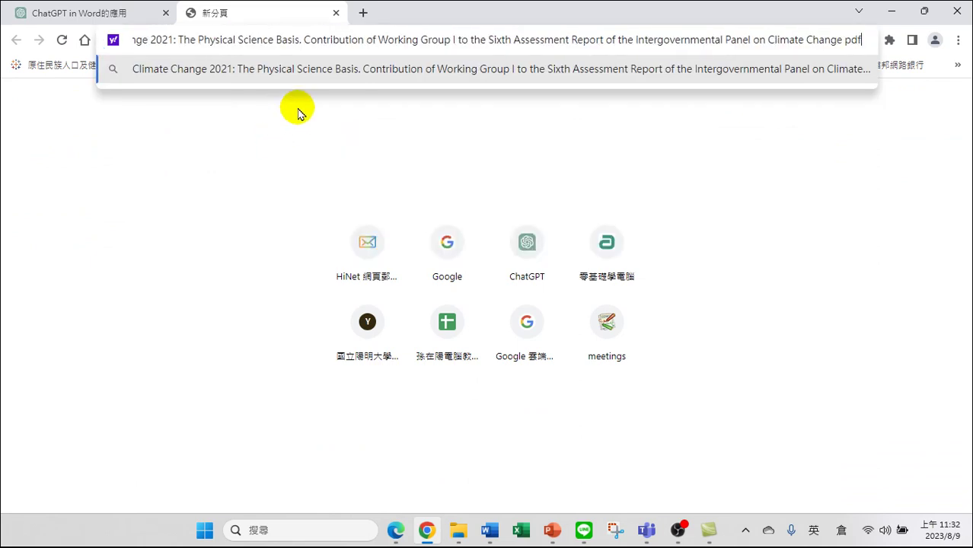
{"action": "key", "text": "Return"}
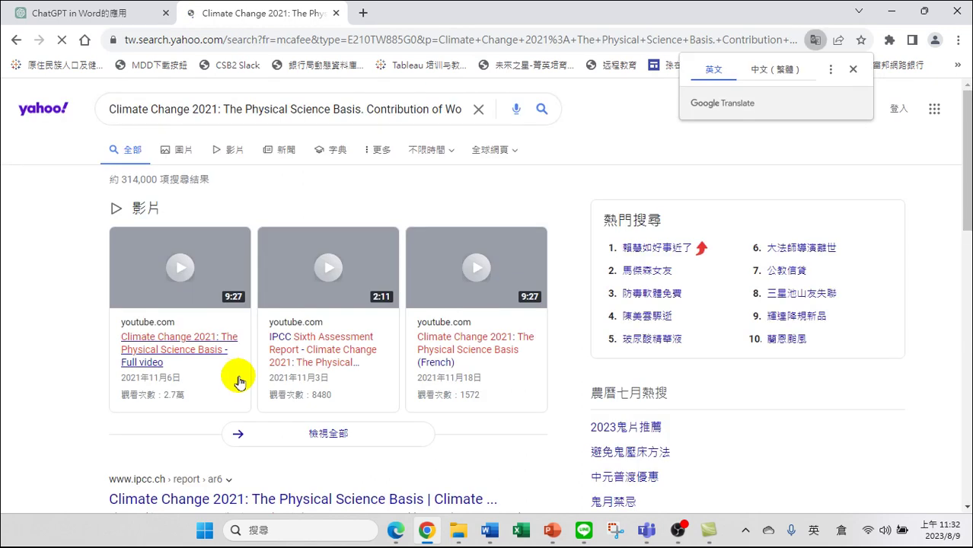
Step: Open the ipcc.ch result Climate Change 2021: The Physical Science Basis and look through its summaries, full report and chapters
{"action": "scroll", "coordinate": [229, 320], "scroll_direction": "down", "scroll_amount": 4}
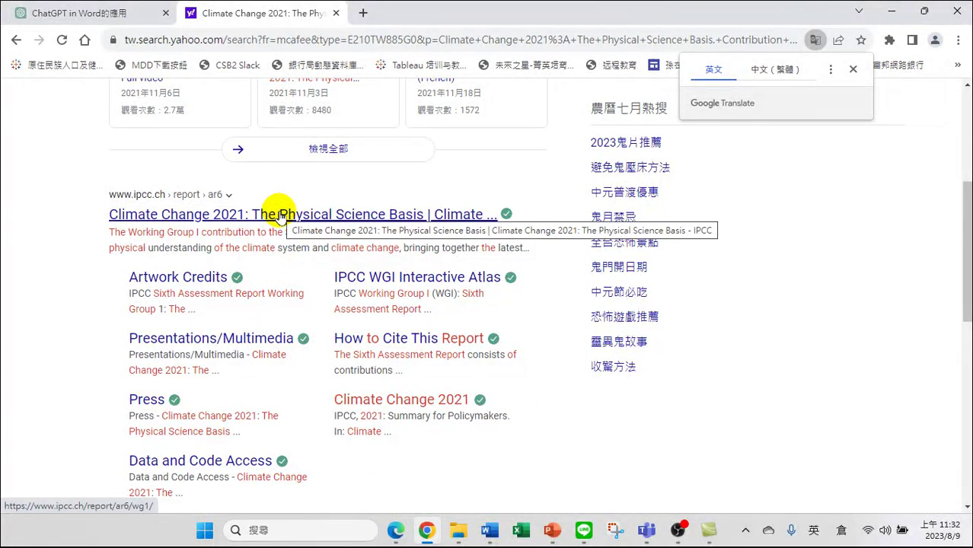
{"action": "left_click", "coordinate": [280, 215]}
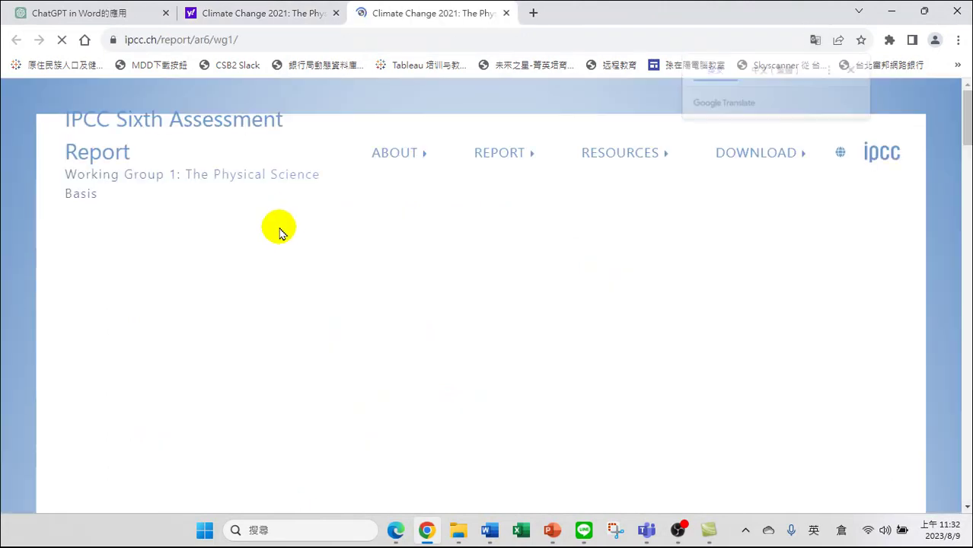
{"action": "scroll", "coordinate": [473, 279], "scroll_direction": "down", "scroll_amount": 5}
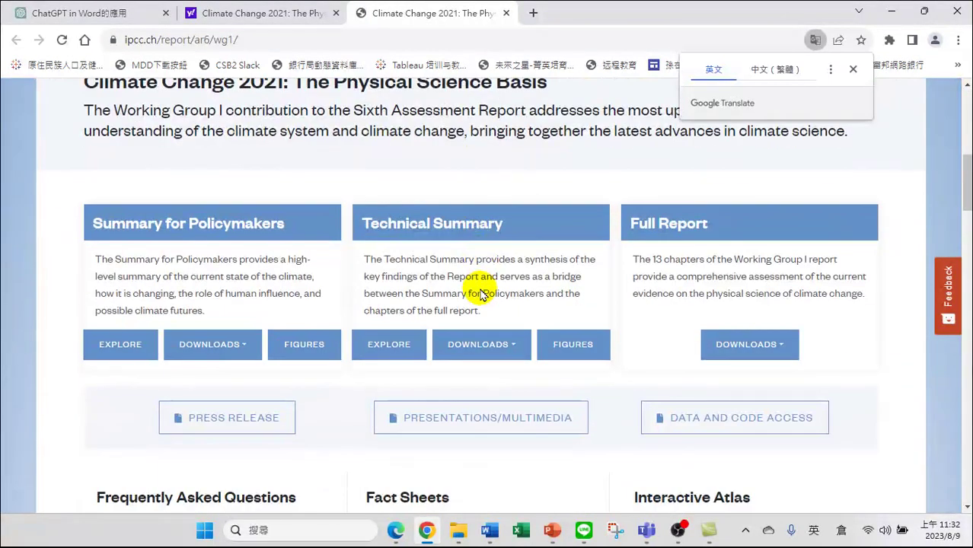
{"action": "scroll", "coordinate": [479, 293], "scroll_direction": "down", "scroll_amount": 7}
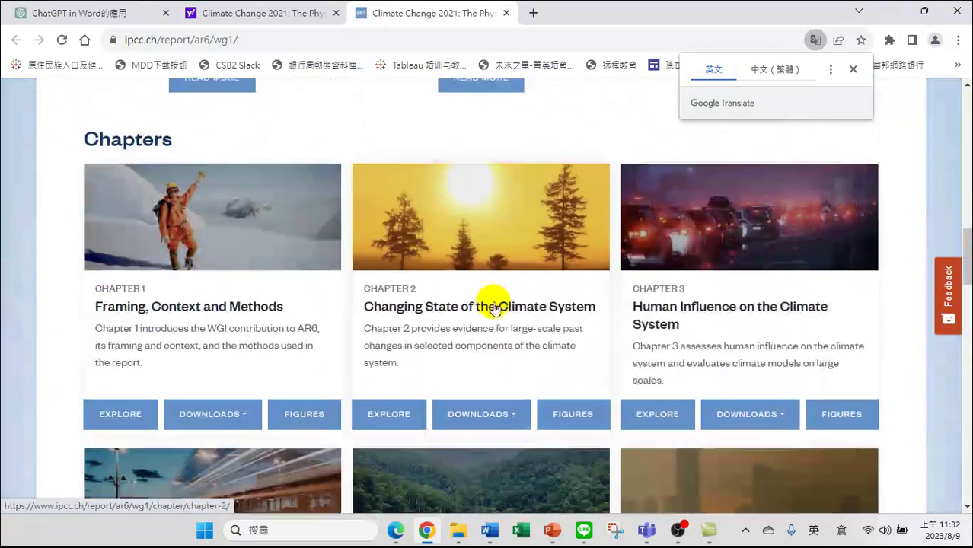
{"action": "scroll", "coordinate": [495, 312], "scroll_direction": "down", "scroll_amount": 14}
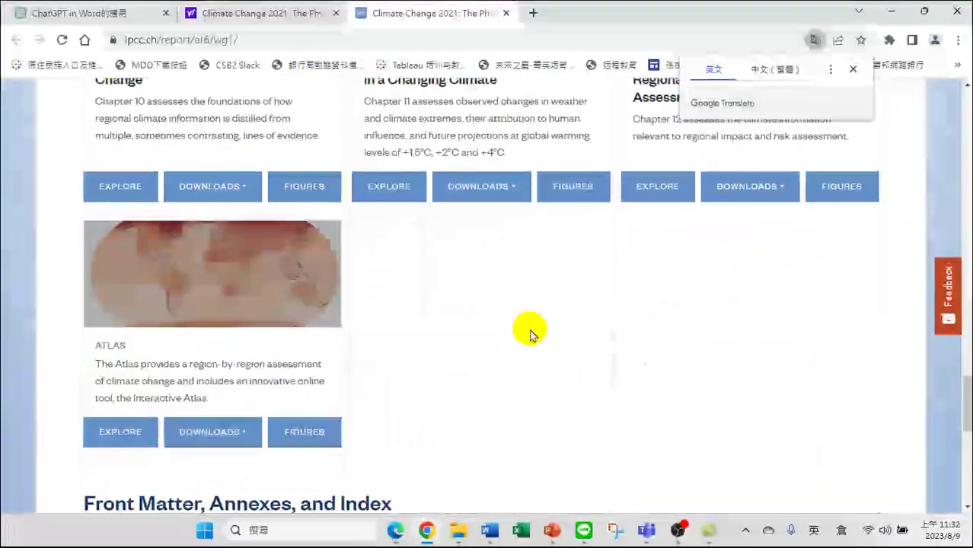
{"action": "scroll", "coordinate": [533, 332], "scroll_direction": "up", "scroll_amount": 20}
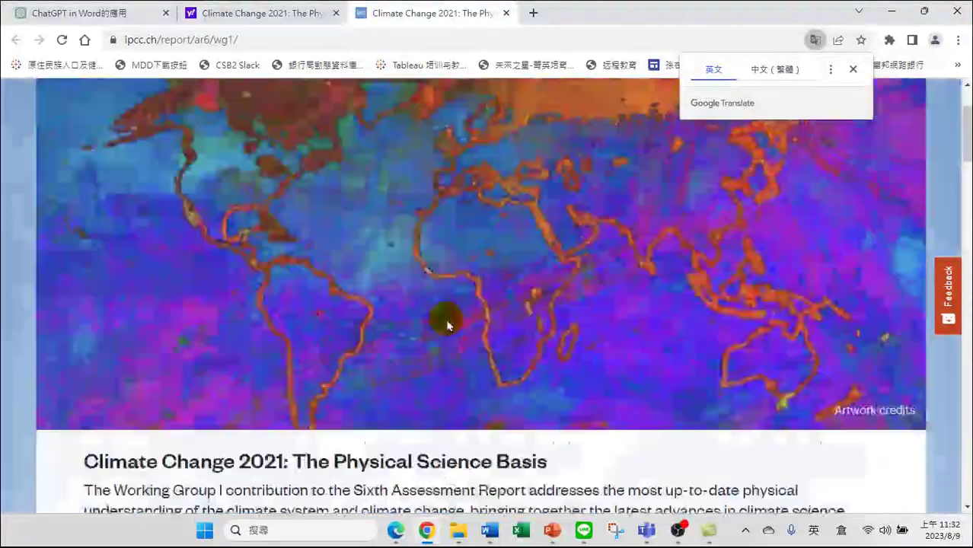
{"action": "scroll", "coordinate": [446, 325], "scroll_direction": "up", "scroll_amount": 3}
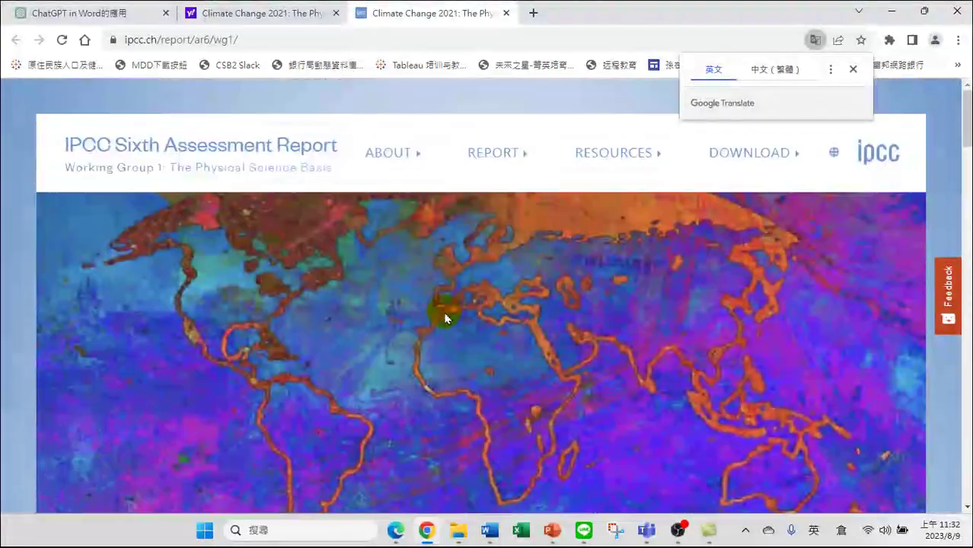
Step: Return to the search results and examine the other IPCC and UNEP entries for the report
{"action": "left_click", "coordinate": [286, 17]}
{"action": "scroll", "coordinate": [237, 262], "scroll_direction": "down", "scroll_amount": 4}
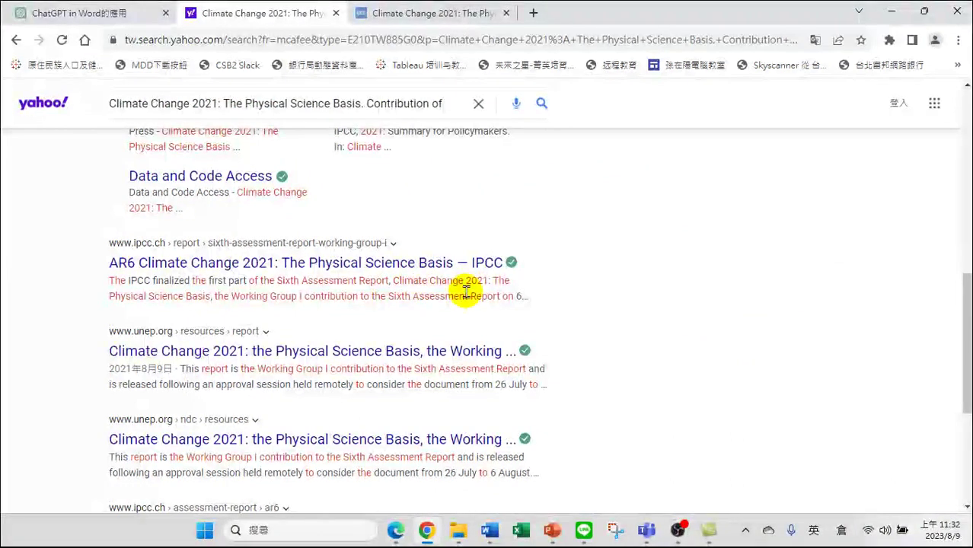
{"action": "scroll", "coordinate": [300, 278], "scroll_direction": "up", "scroll_amount": 3}
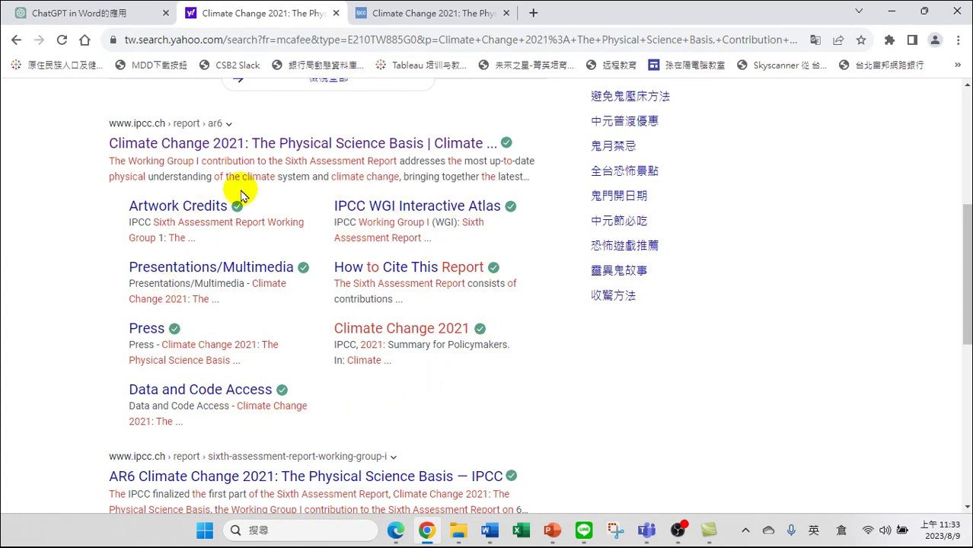
{"action": "mouse_move", "coordinate": [237, 206]}
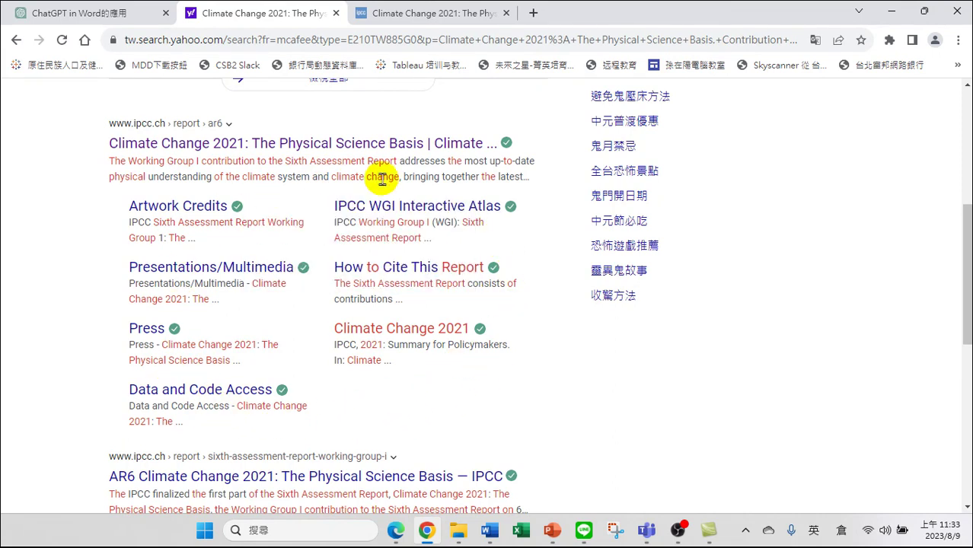
{"action": "scroll", "coordinate": [358, 402], "scroll_direction": "down", "scroll_amount": 1}
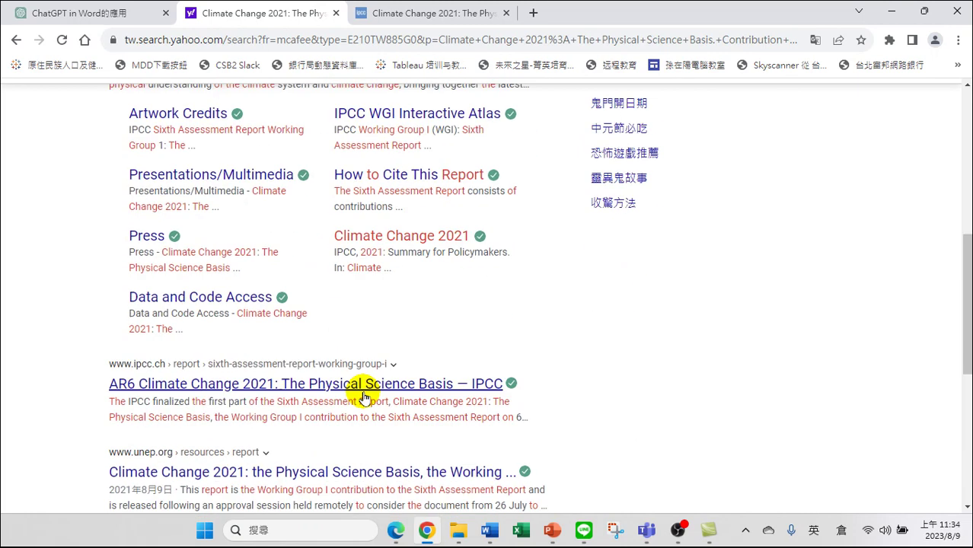
{"action": "scroll", "coordinate": [363, 398], "scroll_direction": "down", "scroll_amount": 1}
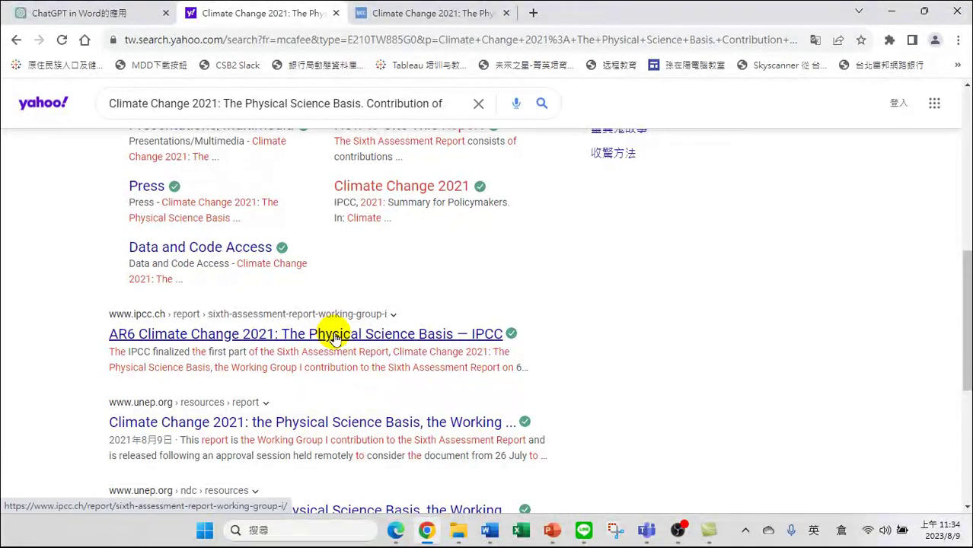
Step: Open the result AR6 Climate Change 2021: The Physical Science Basis — IPCC and examine its report links, Background and author sections
{"action": "left_click", "coordinate": [335, 337]}
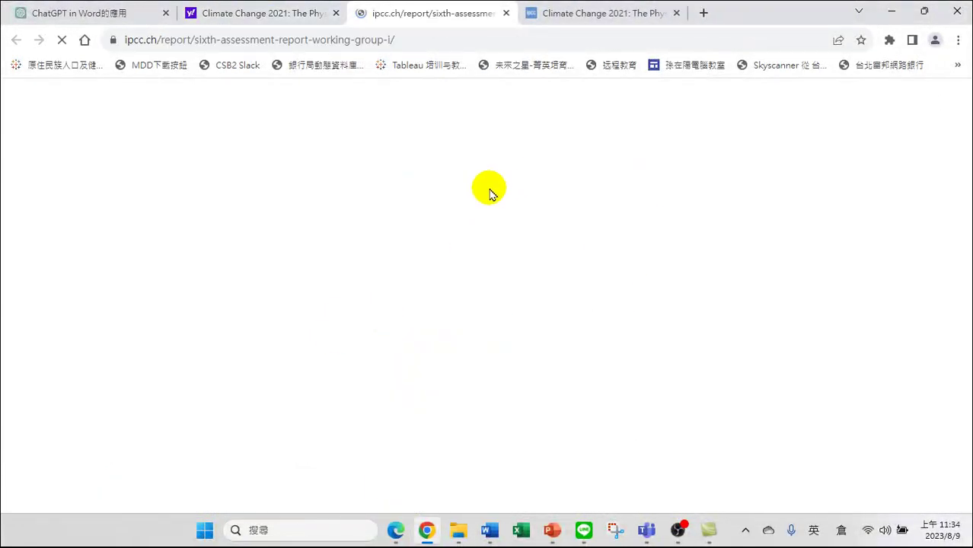
{"action": "scroll", "coordinate": [496, 306], "scroll_direction": "down", "scroll_amount": 2}
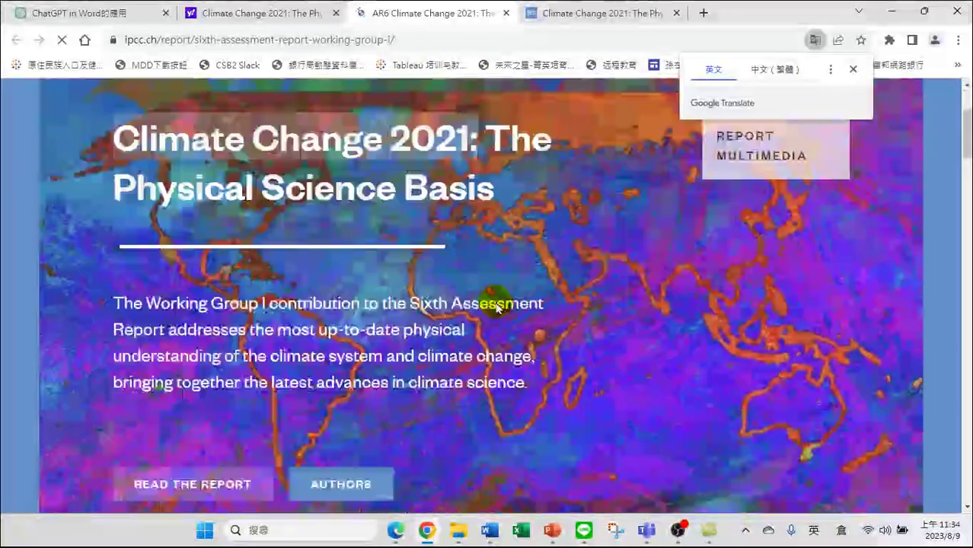
{"action": "scroll", "coordinate": [497, 306], "scroll_direction": "down", "scroll_amount": 5}
{"action": "scroll", "coordinate": [284, 326], "scroll_direction": "down", "scroll_amount": 3}
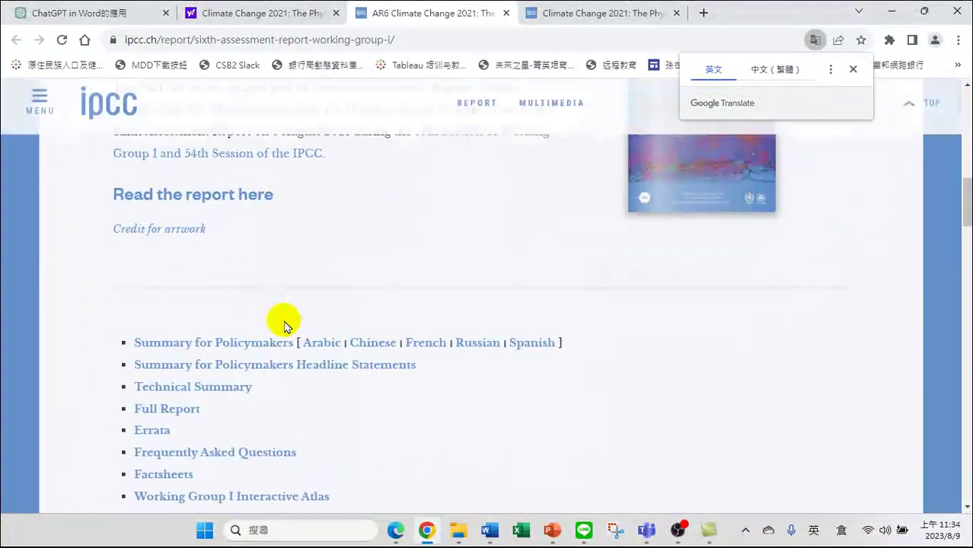
{"action": "scroll", "coordinate": [217, 239], "scroll_direction": "down", "scroll_amount": 3}
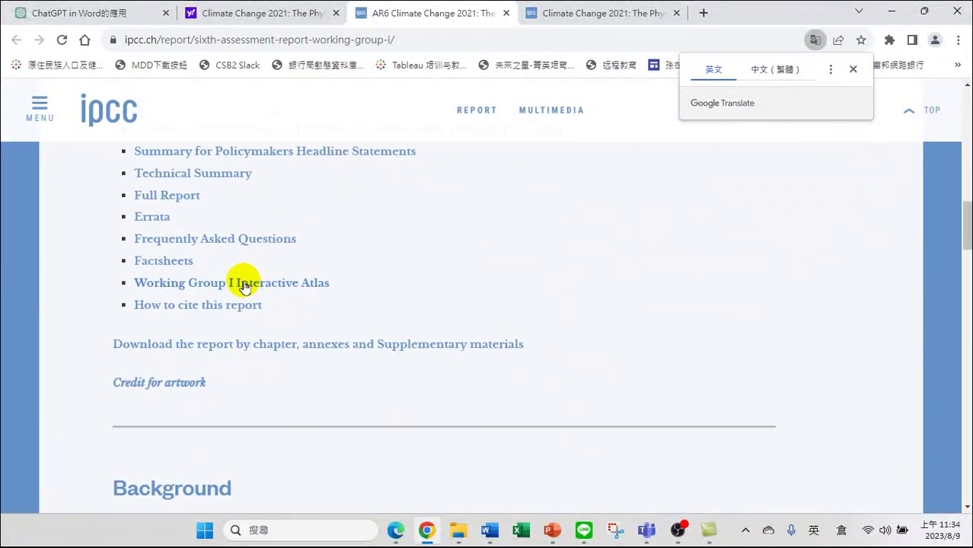
{"action": "scroll", "coordinate": [243, 285], "scroll_direction": "up", "scroll_amount": 1}
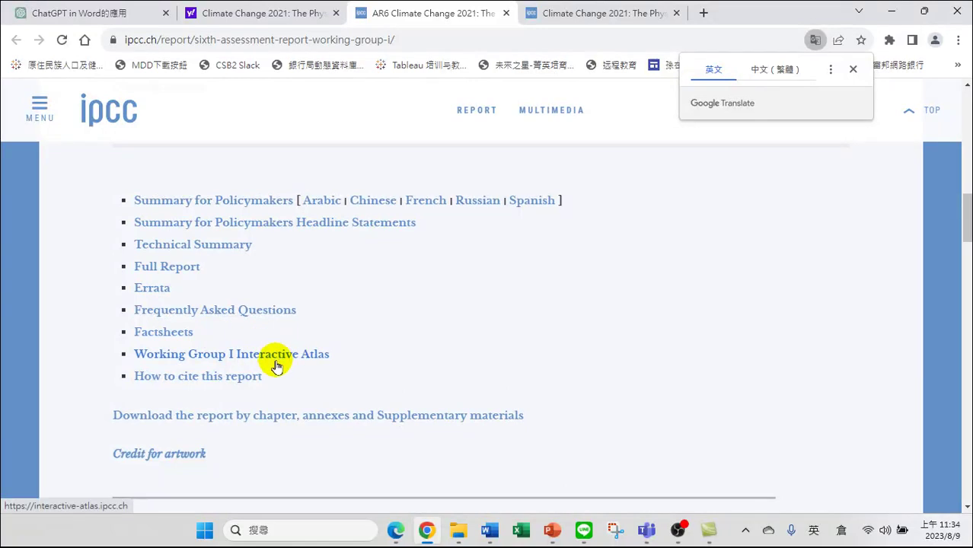
{"action": "scroll", "coordinate": [358, 373], "scroll_direction": "down", "scroll_amount": 3}
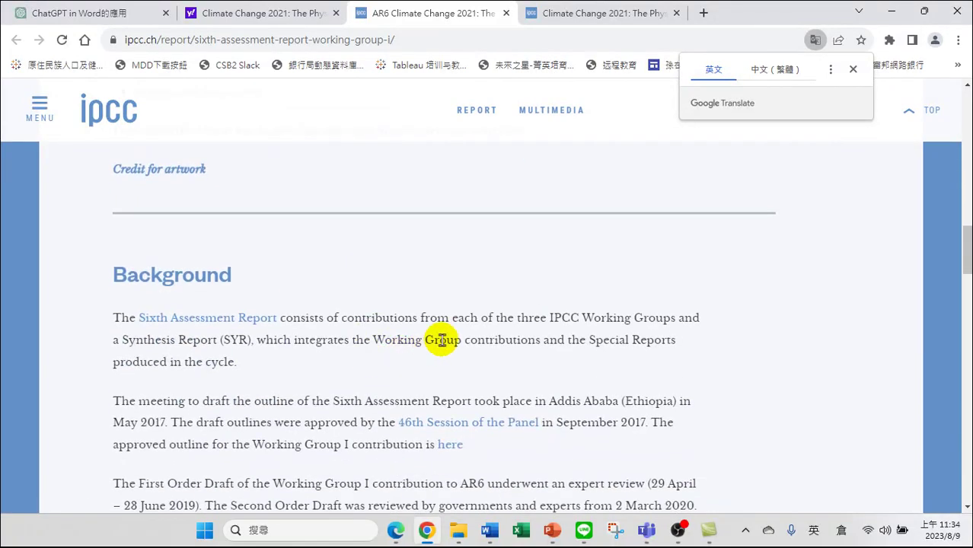
{"action": "scroll", "coordinate": [503, 328], "scroll_direction": "down", "scroll_amount": 2}
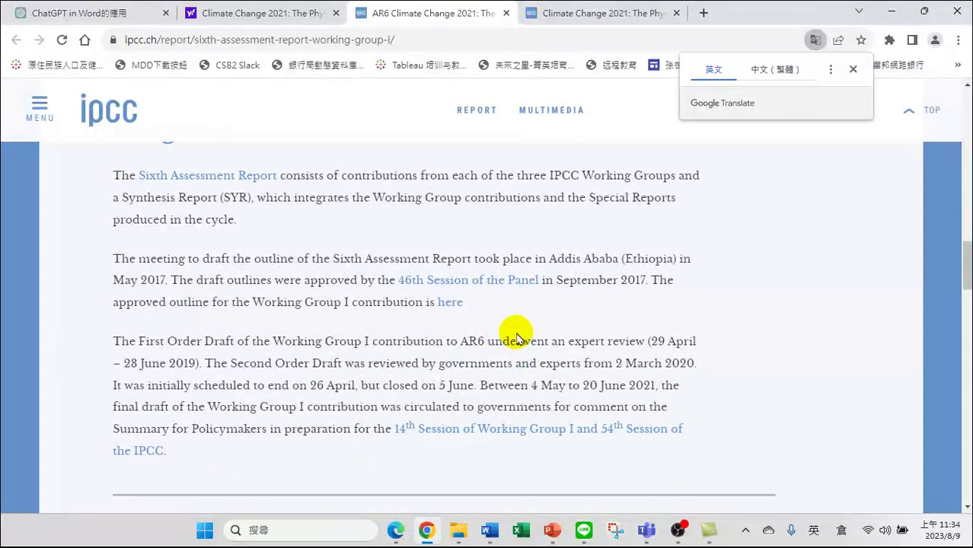
{"action": "scroll", "coordinate": [502, 362], "scroll_direction": "down", "scroll_amount": 6}
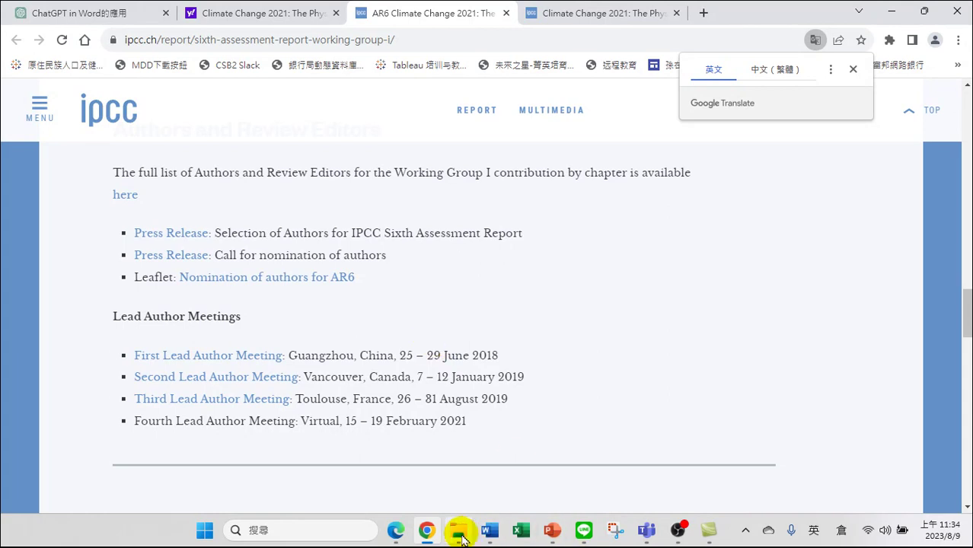
Step: Switch back to the Word essay and examine the IPCC sentence on 科學基礎和影響 in the yellow introduction paragraph
{"action": "mouse_move", "coordinate": [467, 528]}
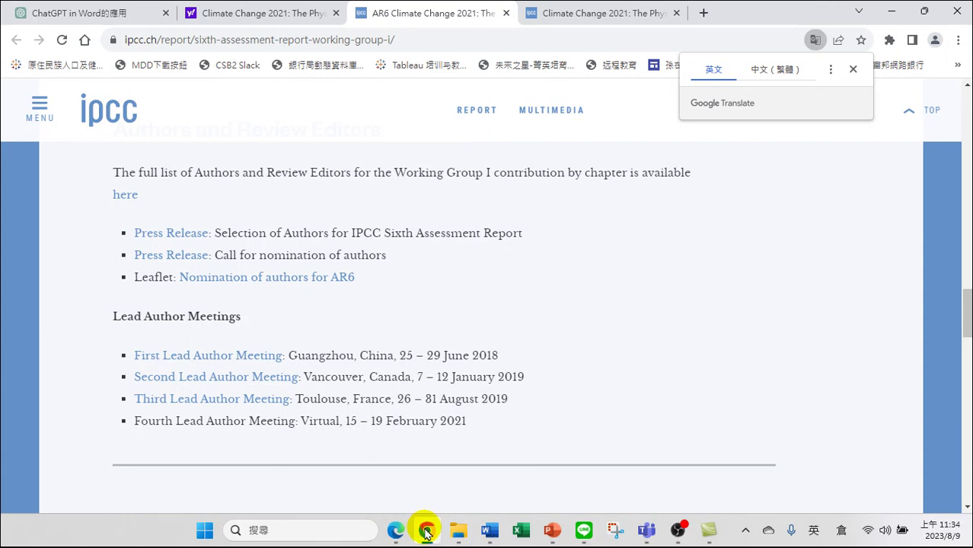
{"action": "left_click", "coordinate": [80, 13]}
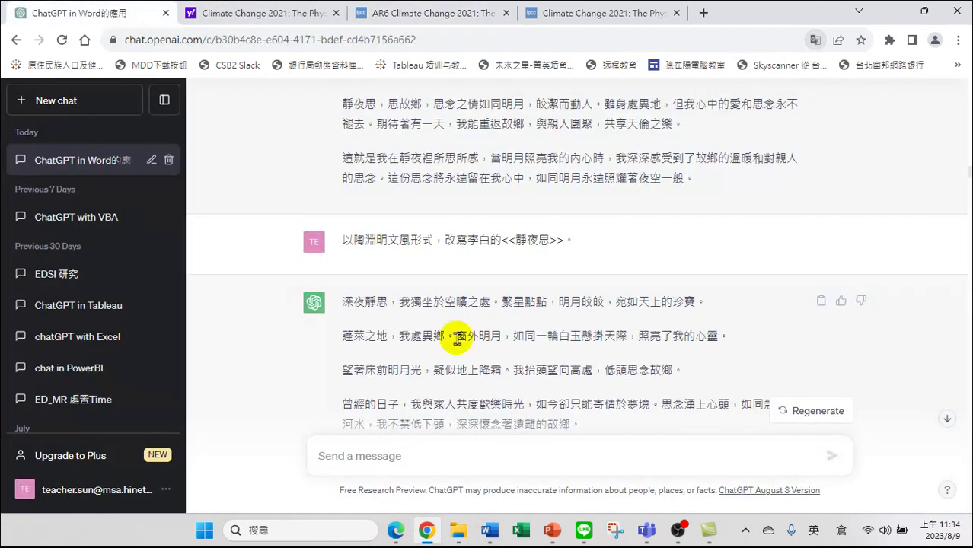
{"action": "left_click", "coordinate": [489, 529]}
{"action": "scroll", "coordinate": [484, 306], "scroll_direction": "down", "scroll_amount": 1}
{"action": "scroll", "coordinate": [484, 312], "scroll_direction": "up", "scroll_amount": 15}
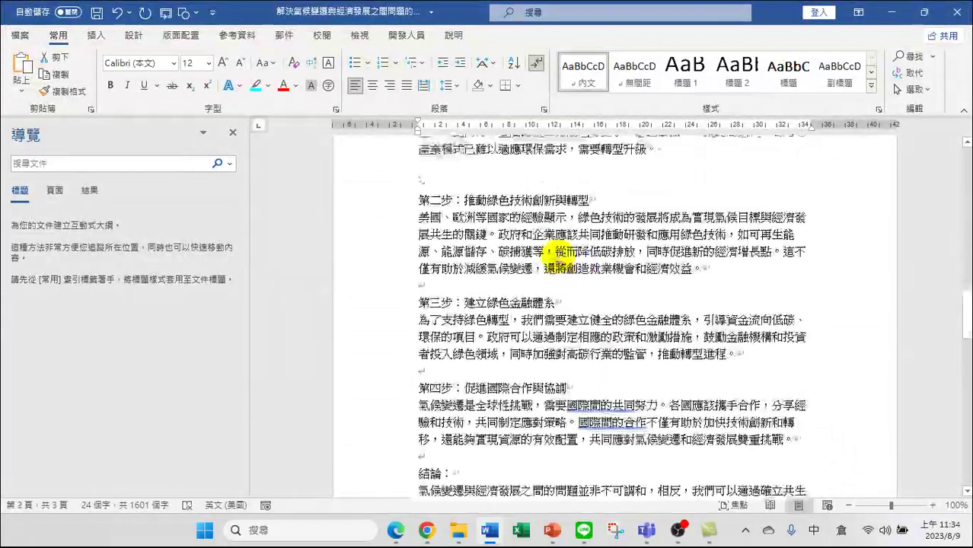
{"action": "scroll", "coordinate": [559, 260], "scroll_direction": "up", "scroll_amount": 12}
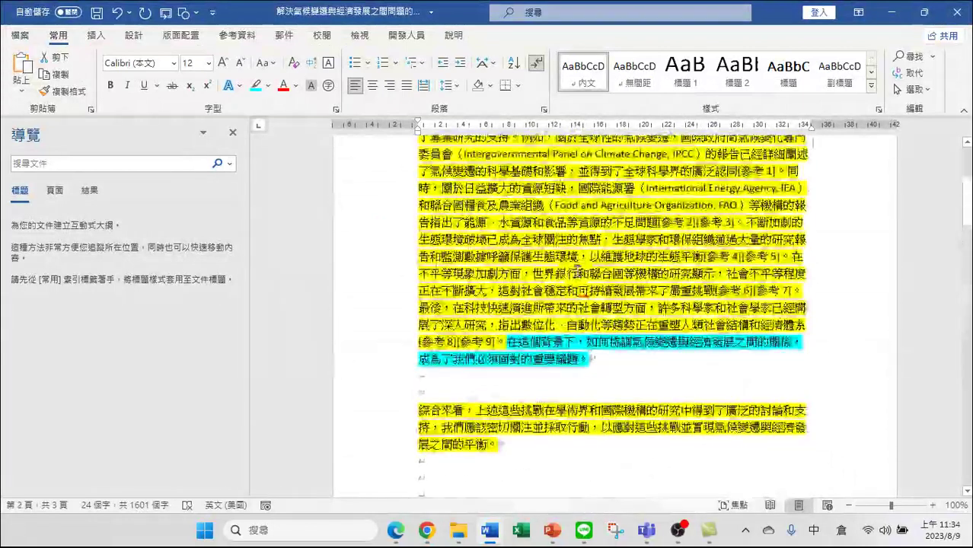
{"action": "scroll", "coordinate": [577, 271], "scroll_direction": "up", "scroll_amount": 1}
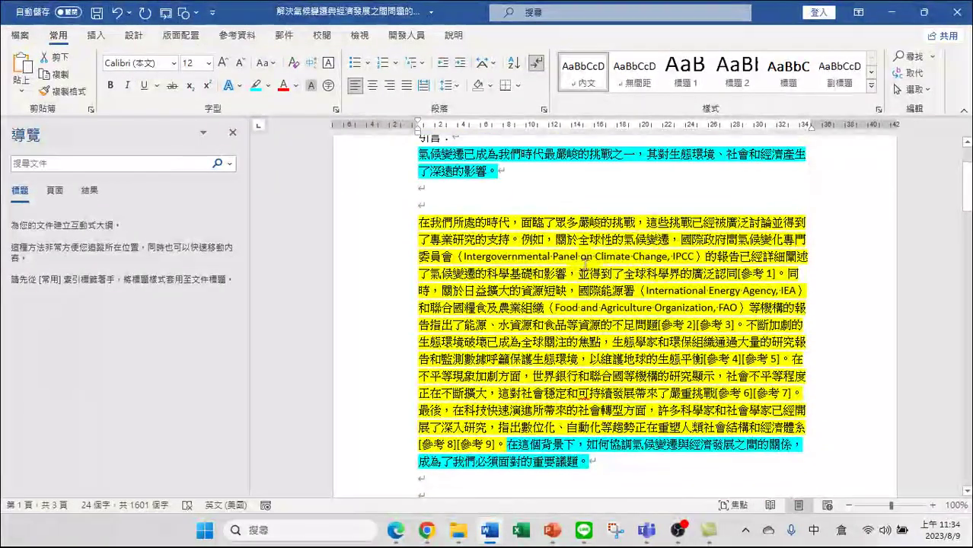
{"action": "left_click_drag", "start_coordinate": [490, 272], "coordinate": [538, 273]}
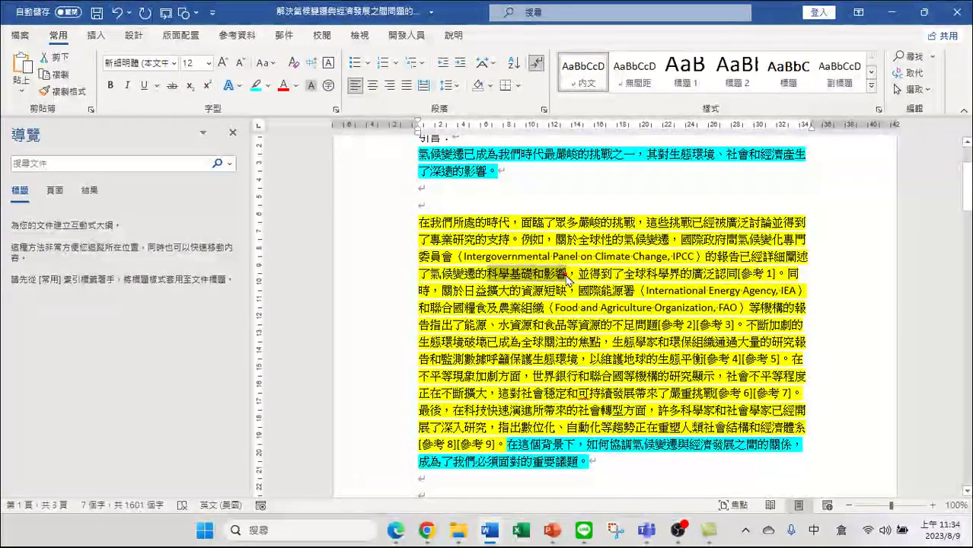
{"action": "left_click", "coordinate": [543, 274]}
{"action": "left_click_drag", "start_coordinate": [543, 272], "coordinate": [565, 272]}
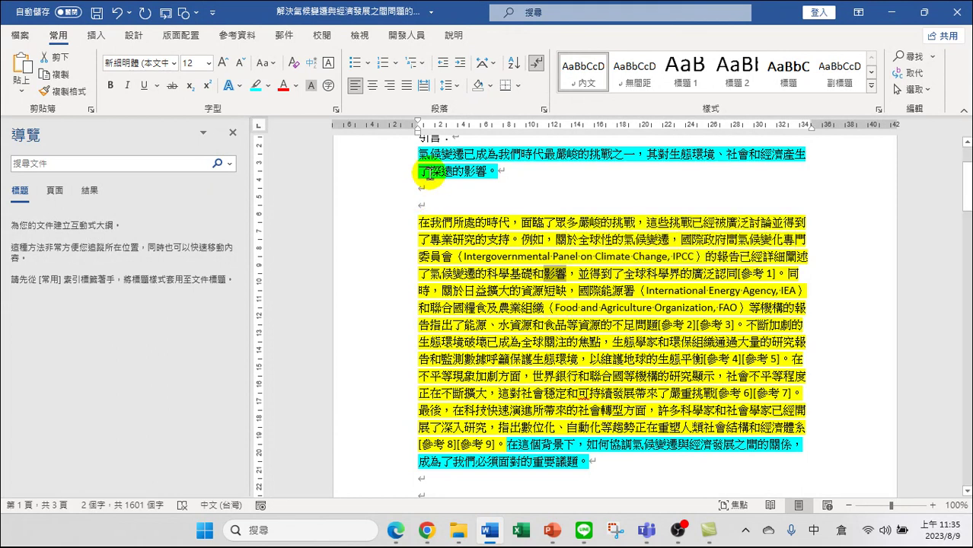
{"action": "left_click", "coordinate": [644, 273]}
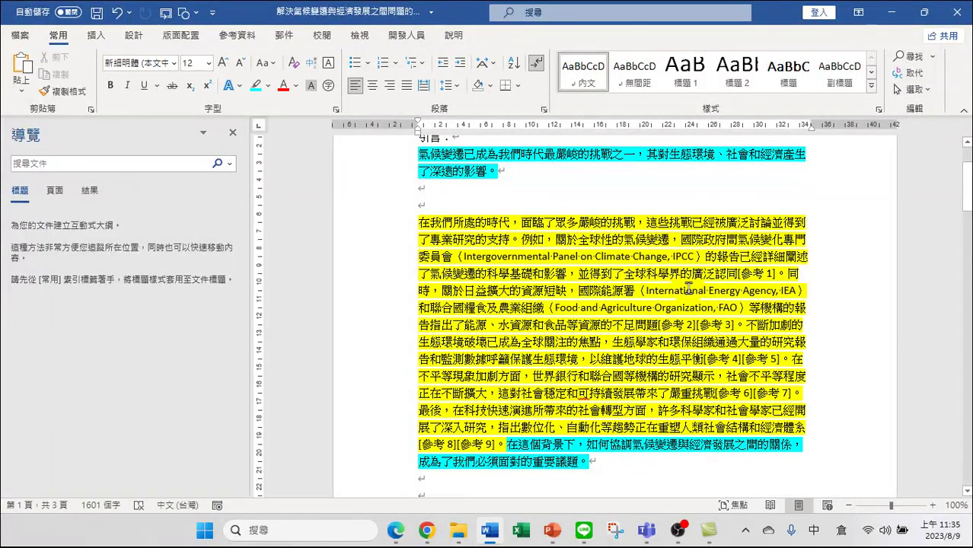
Step: Examine how the yellow cited text leads into the blue sentence starting 在這個背景下, focusing on the term 經濟發展
{"action": "scroll", "coordinate": [548, 252], "scroll_direction": "up", "scroll_amount": 2}
{"action": "scroll", "coordinate": [568, 260], "scroll_direction": "down", "scroll_amount": 6}
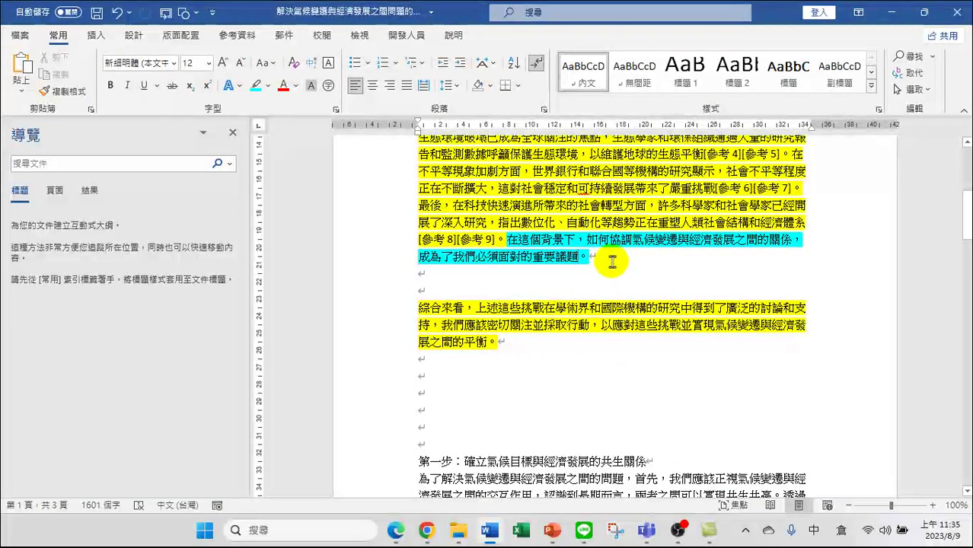
{"action": "left_click_drag", "start_coordinate": [508, 239], "coordinate": [582, 258]}
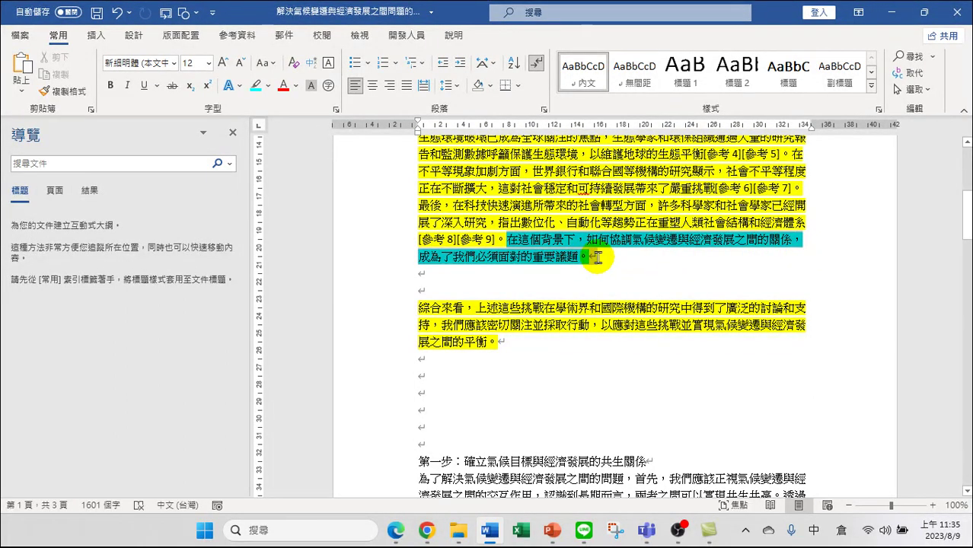
{"action": "left_click_drag", "start_coordinate": [598, 257], "coordinate": [612, 257]}
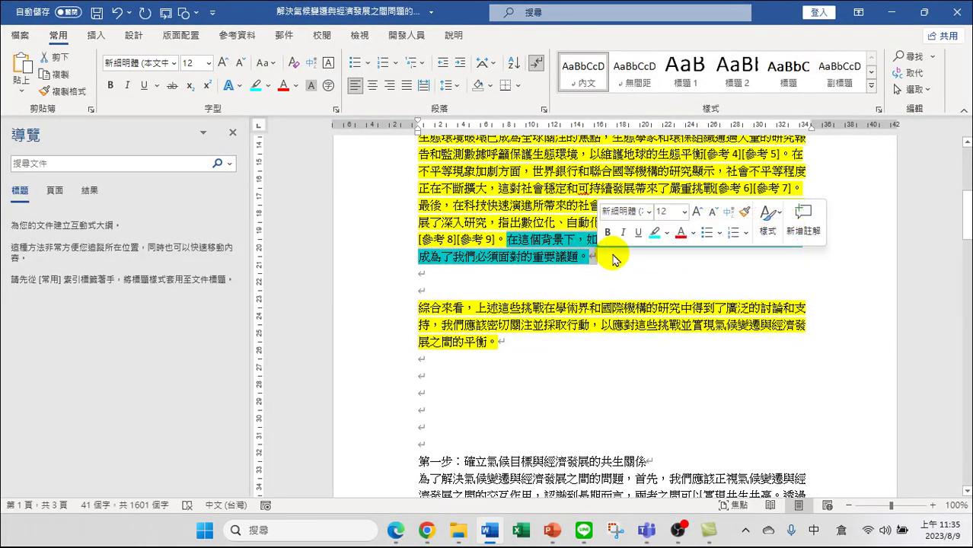
{"action": "left_click", "coordinate": [615, 259]}
{"action": "scroll", "coordinate": [689, 188], "scroll_direction": "up", "scroll_amount": 2}
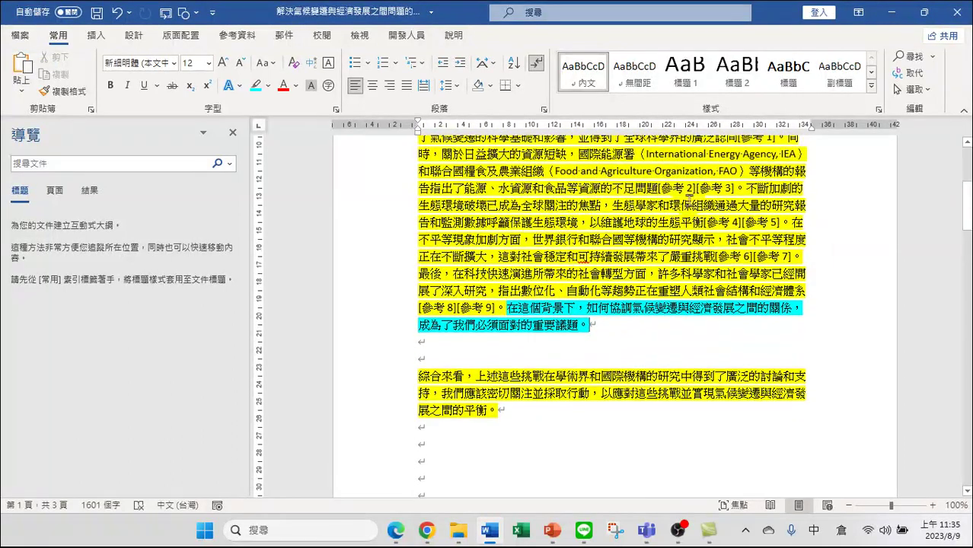
{"action": "scroll", "coordinate": [688, 188], "scroll_direction": "up", "scroll_amount": 4}
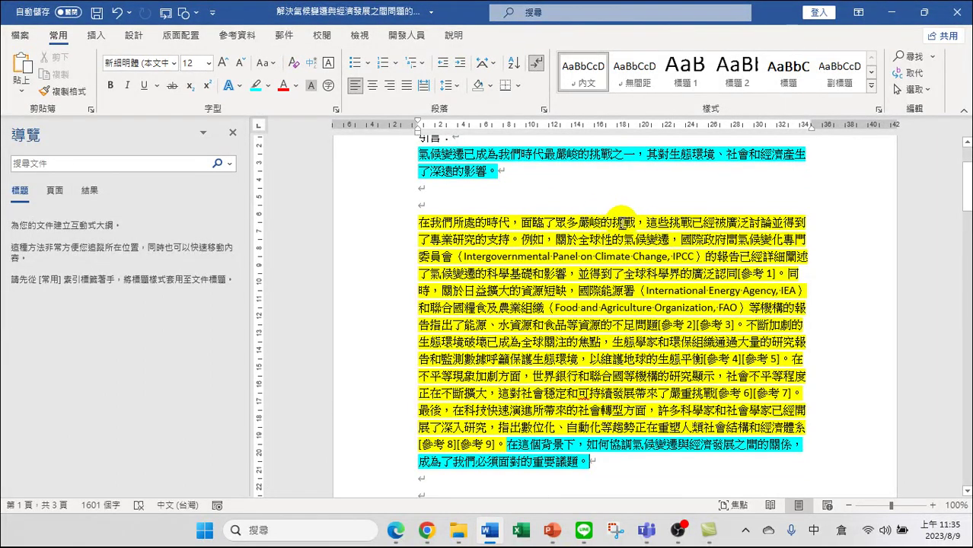
{"action": "scroll", "coordinate": [612, 251], "scroll_direction": "down", "scroll_amount": 2}
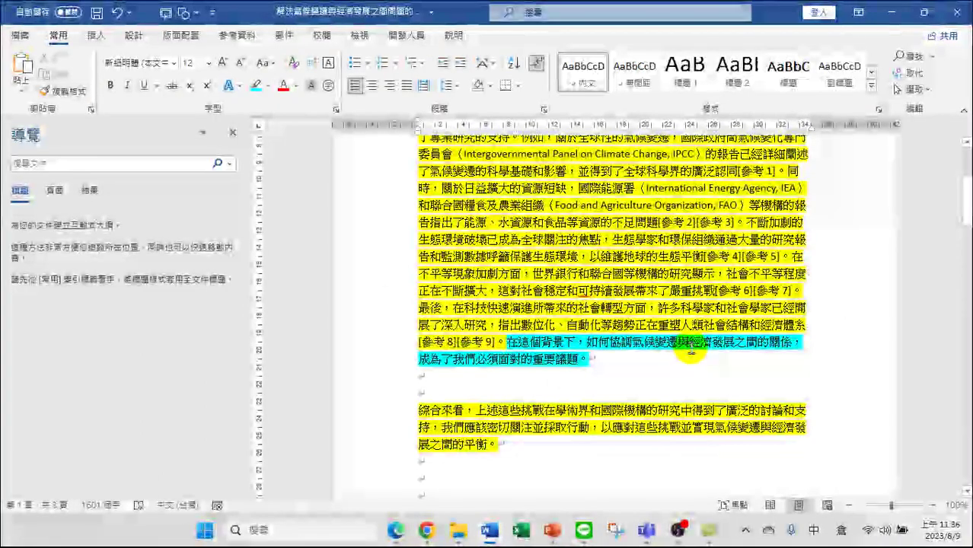
{"action": "left_click", "coordinate": [689, 341]}
{"action": "left_click_drag", "start_coordinate": [690, 340], "coordinate": [737, 348]}
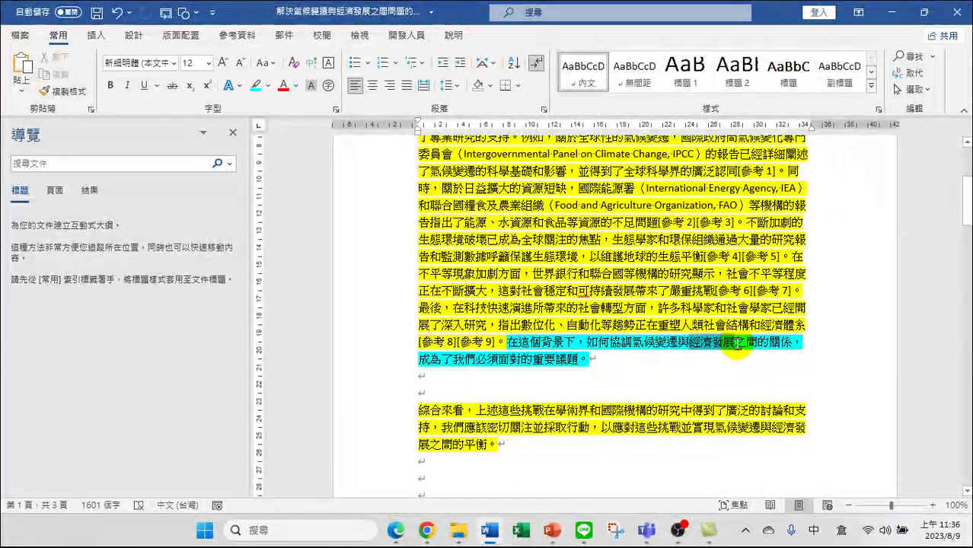
{"action": "left_click_drag", "start_coordinate": [737, 344], "coordinate": [735, 344]}
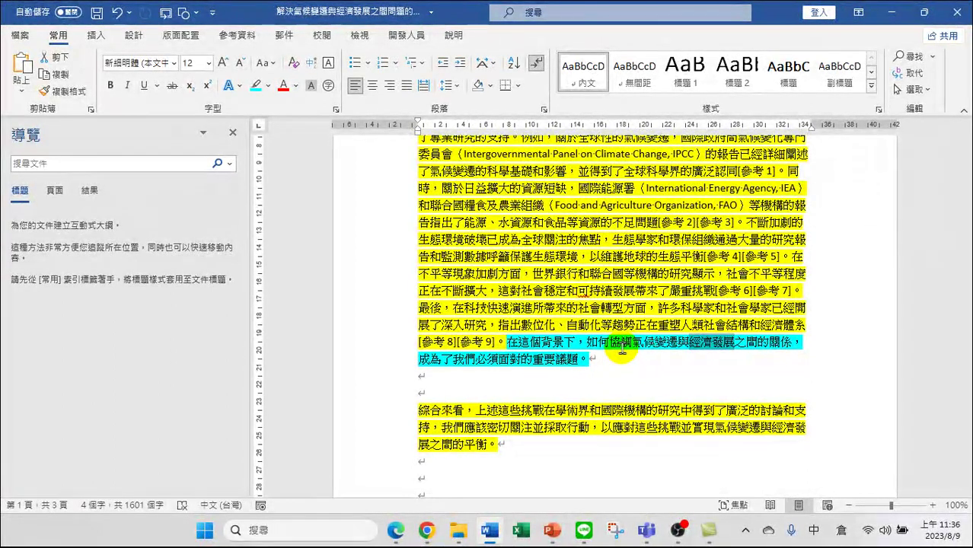
{"action": "left_click", "coordinate": [622, 348]}
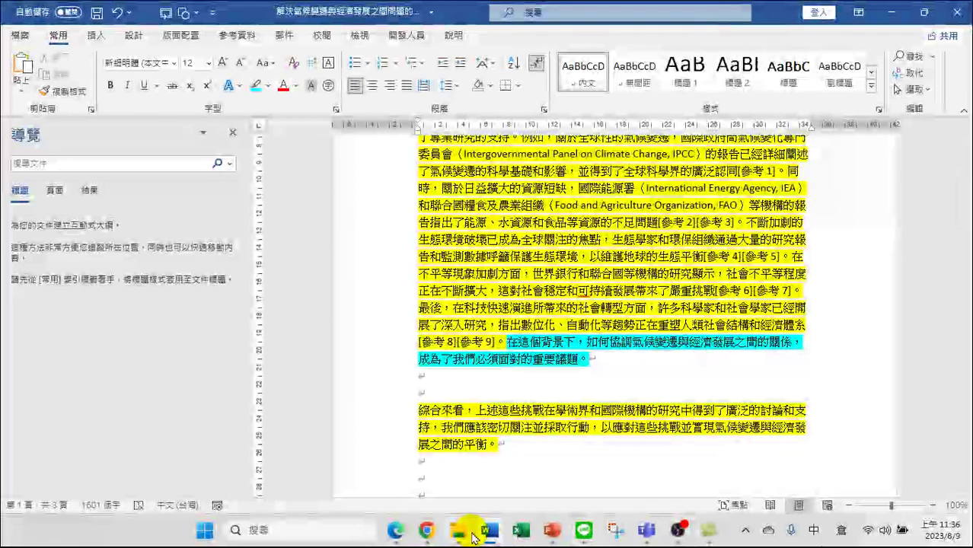
Step: Copy the blue sentence starting 在這個背景下 and switch to the Green Solutions ChatGPT conversation in Edge, ready for a new message
{"action": "mouse_move", "coordinate": [471, 526]}
{"action": "left_click_drag", "start_coordinate": [507, 342], "coordinate": [590, 359]}
{"action": "key", "text": "ctrl+c"}
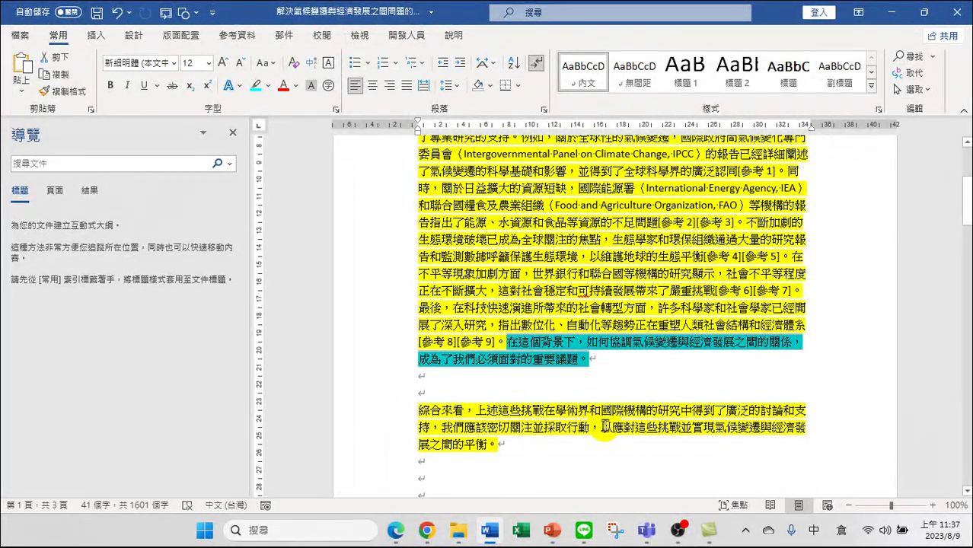
{"action": "left_click", "coordinate": [427, 530]}
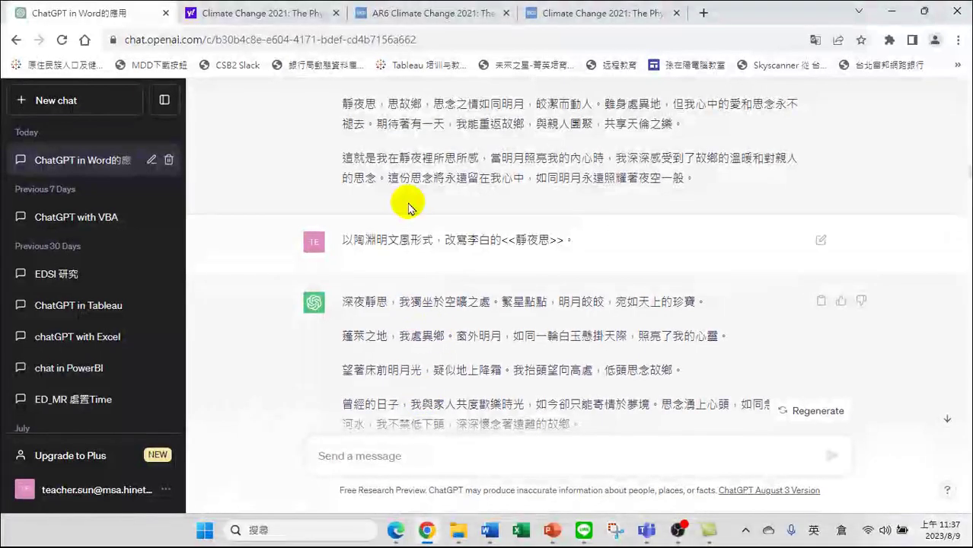
{"action": "left_click", "coordinate": [403, 534]}
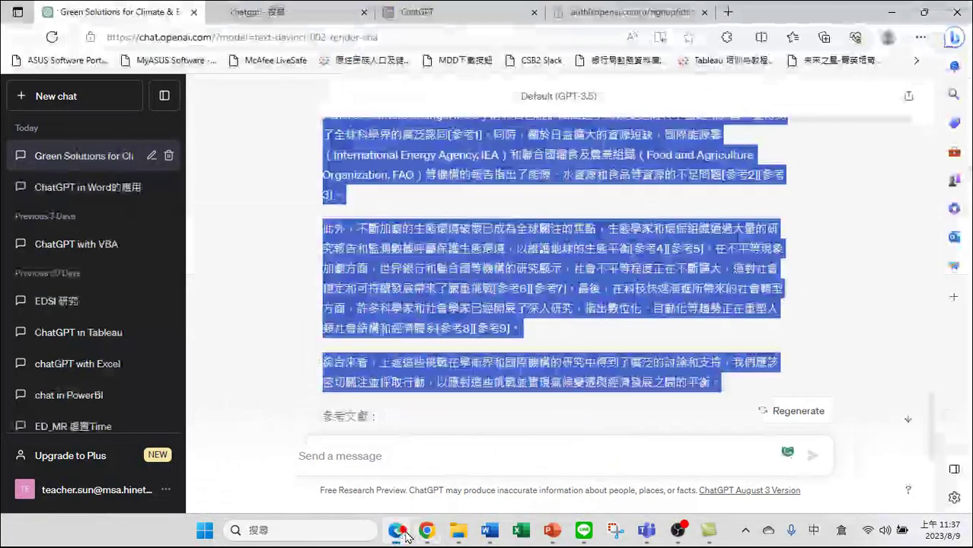
{"action": "left_click", "coordinate": [409, 455]}
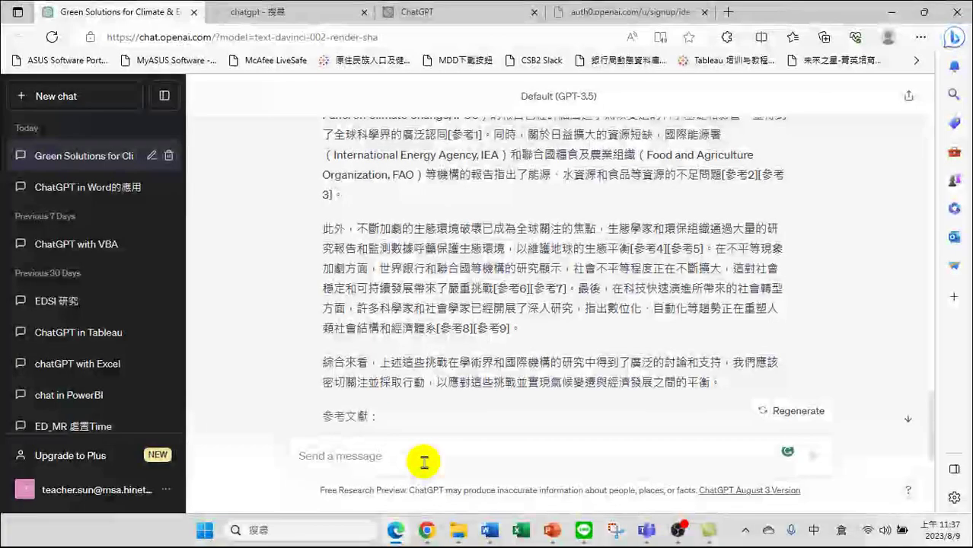
Step: Begin the prompt with 在, the copied sentence in quotation marks, and 段落前，
{"action": "type", "text": "在"}
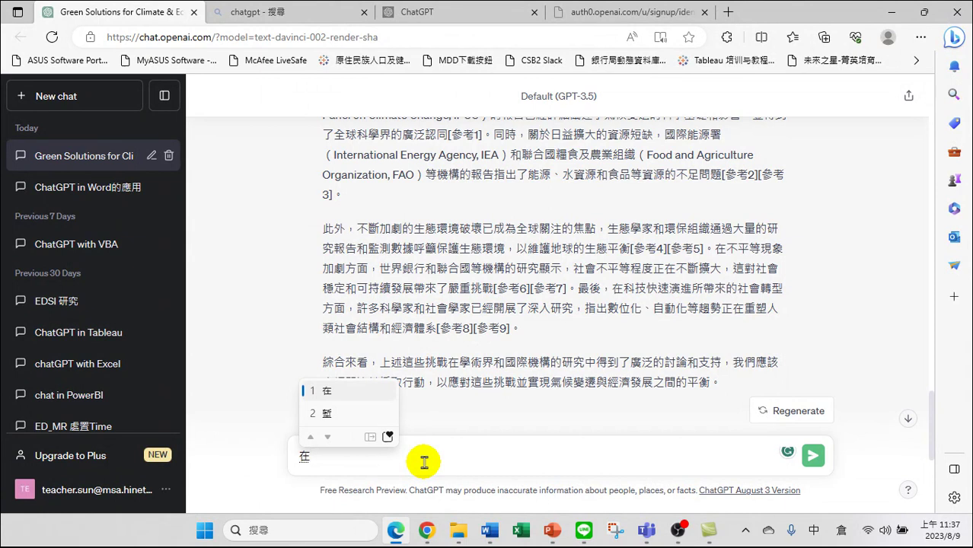
{"action": "type", "text": "\""}
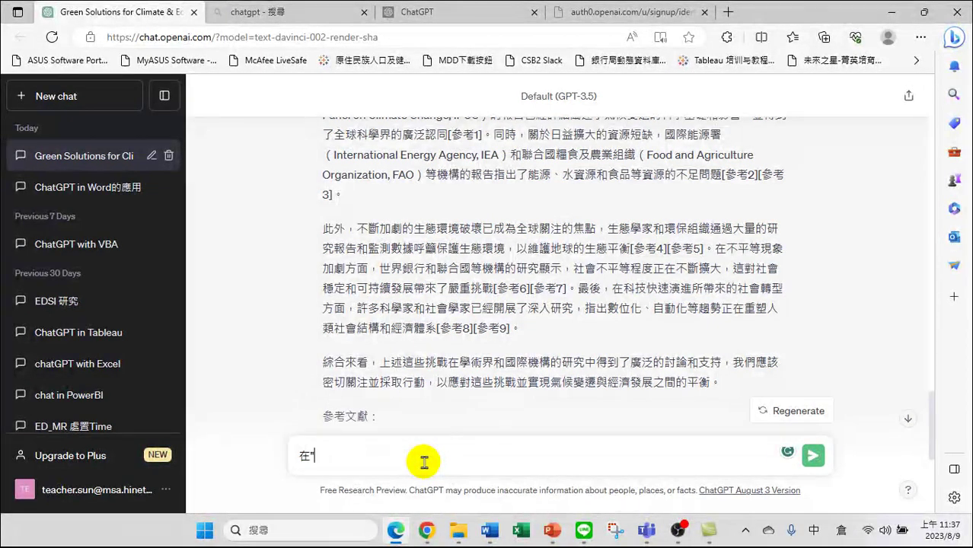
{"action": "key", "text": "ctrl+v"}
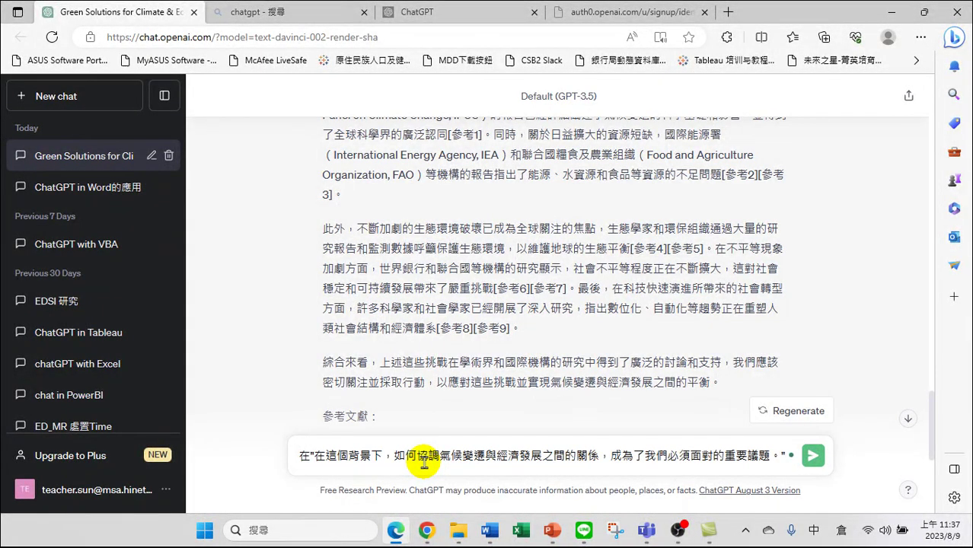
{"action": "type", "text": "段廿"}
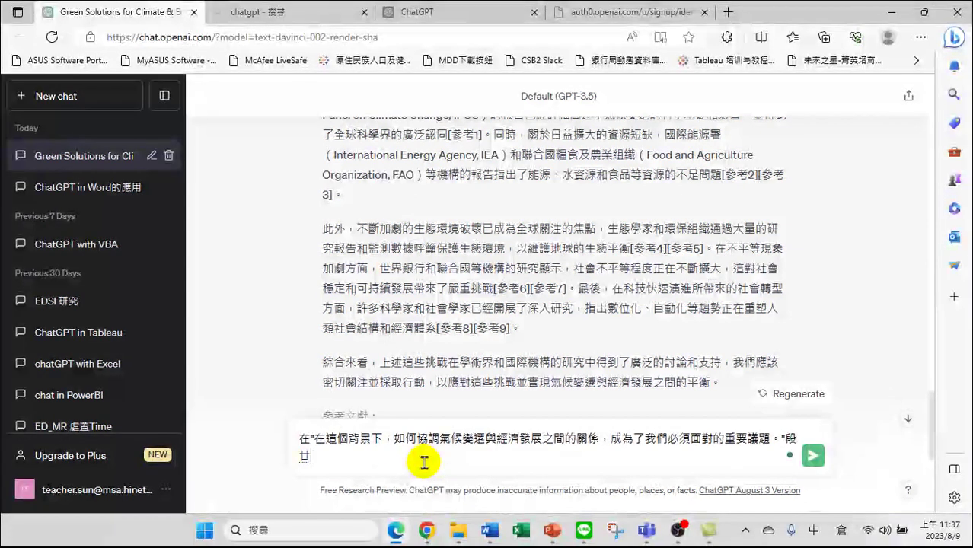
{"action": "type", "text": "水竹落前，"}
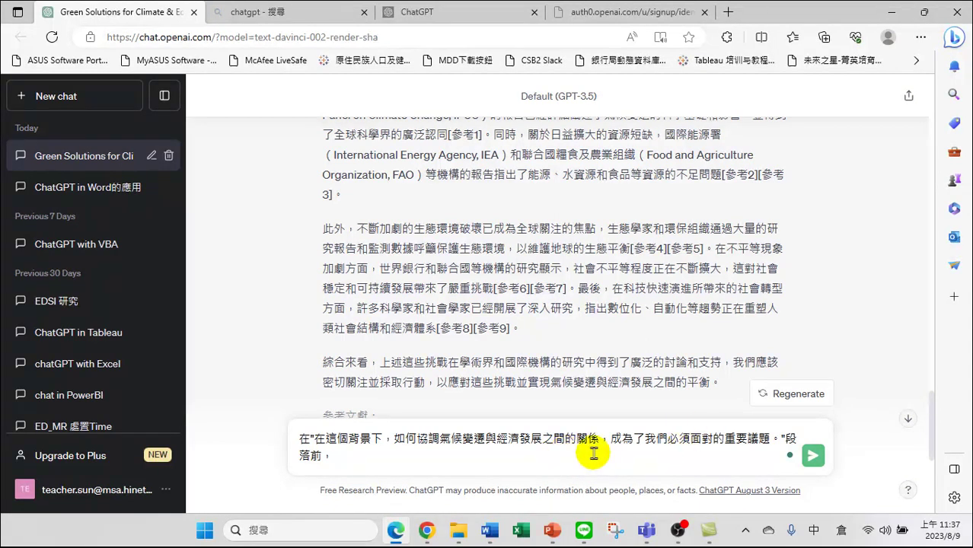
Step: Complete the prompt with 請先說明經濟發展的重要性。 and send it to ChatGPT
{"action": "left_click_drag", "start_coordinate": [504, 440], "coordinate": [546, 439]}
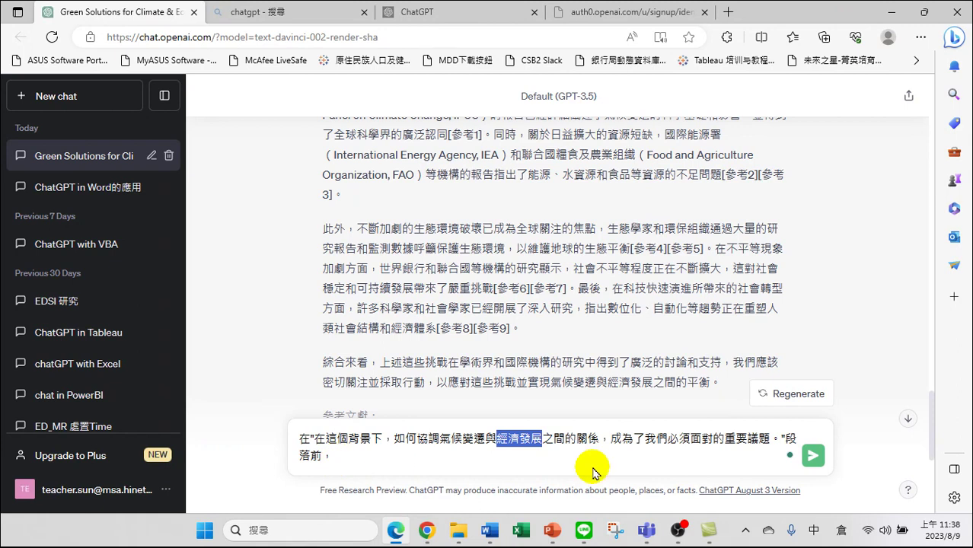
{"action": "left_click", "coordinate": [351, 452]}
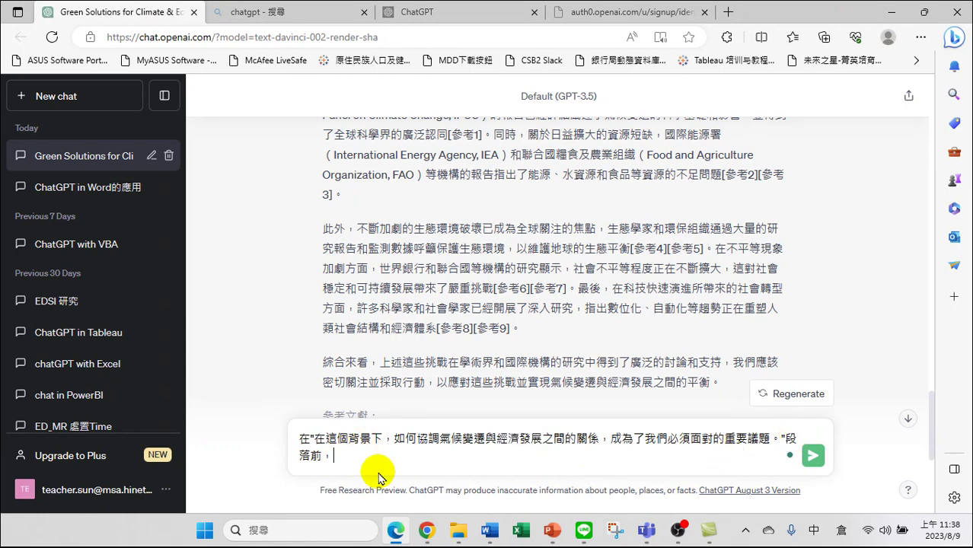
{"action": "type", "text": "請先說明"}
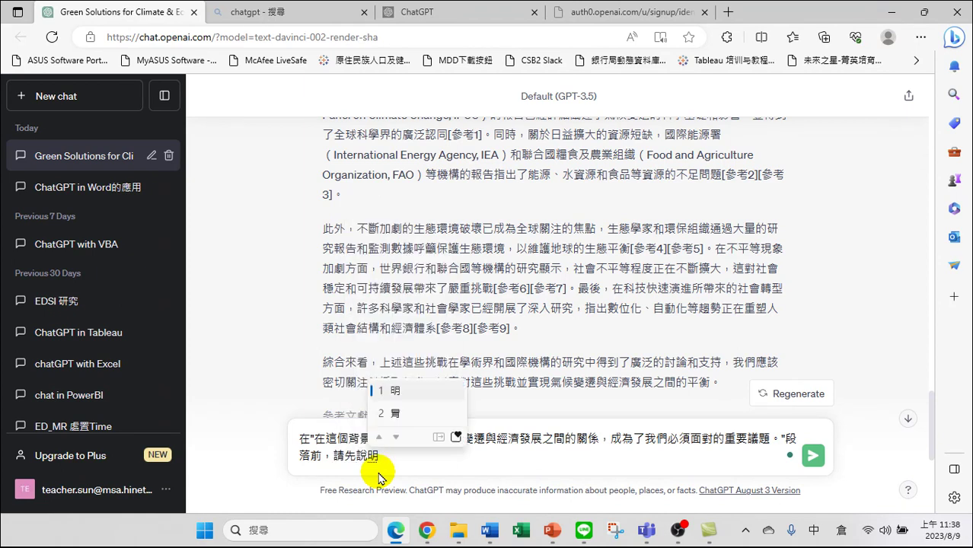
{"action": "type", "text": "經"}
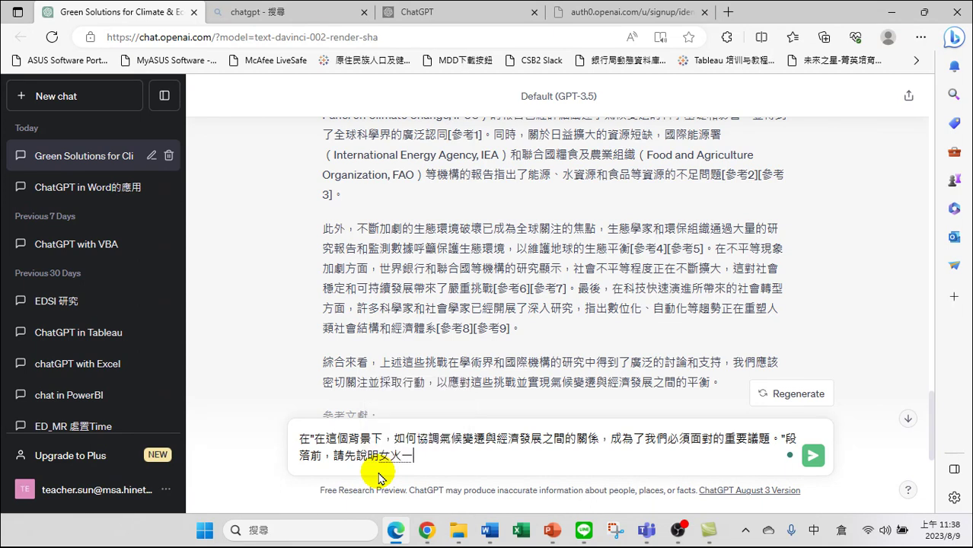
{"action": "type", "text": "濟發"}
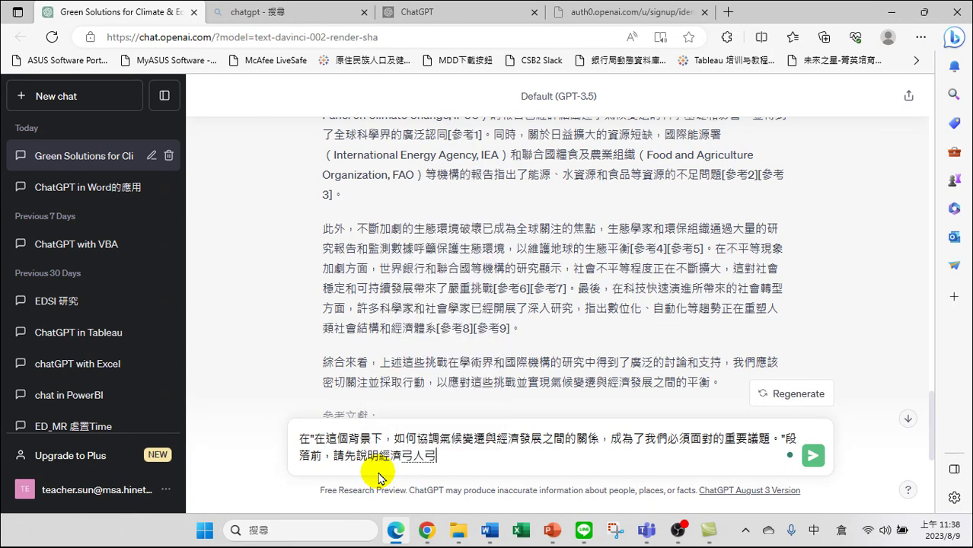
{"action": "type", "text": "ㄕㄝ"}
{"action": "type", "text": "的竹重要心"}
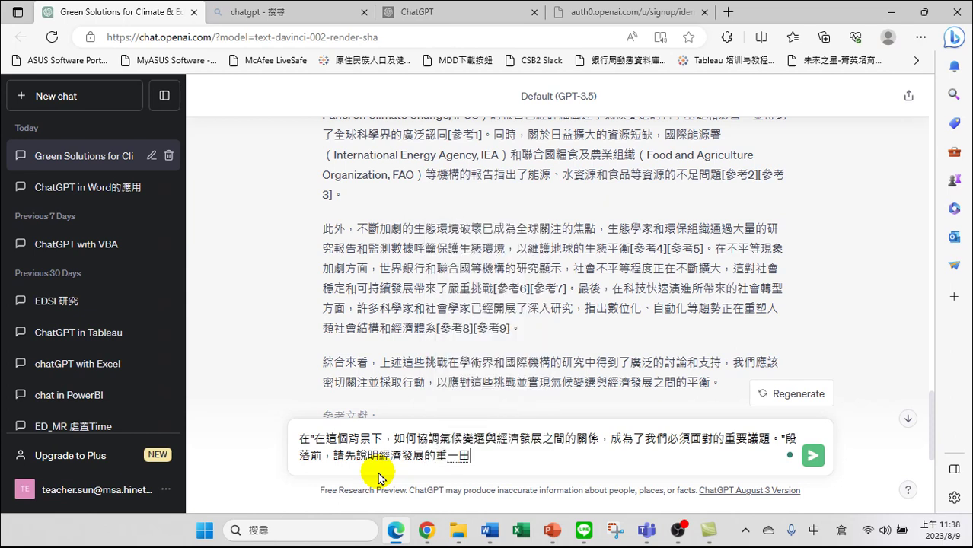
{"action": "type", "text": "性。"}
{"action": "key", "text": "Return"}
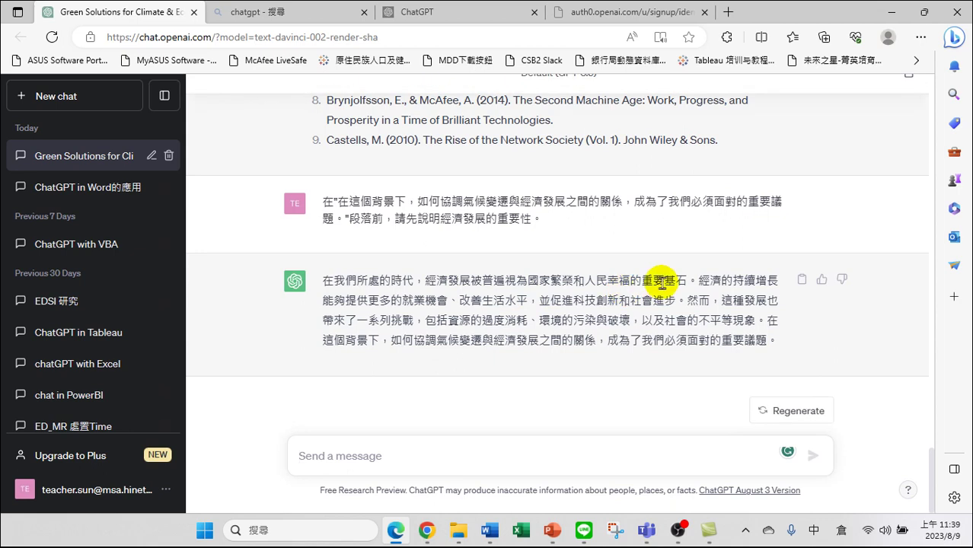
Step: Read ChatGPT's new paragraph on the importance of economic development through to its closing sentence
{"action": "left_click_drag", "start_coordinate": [721, 280], "coordinate": [676, 305]}
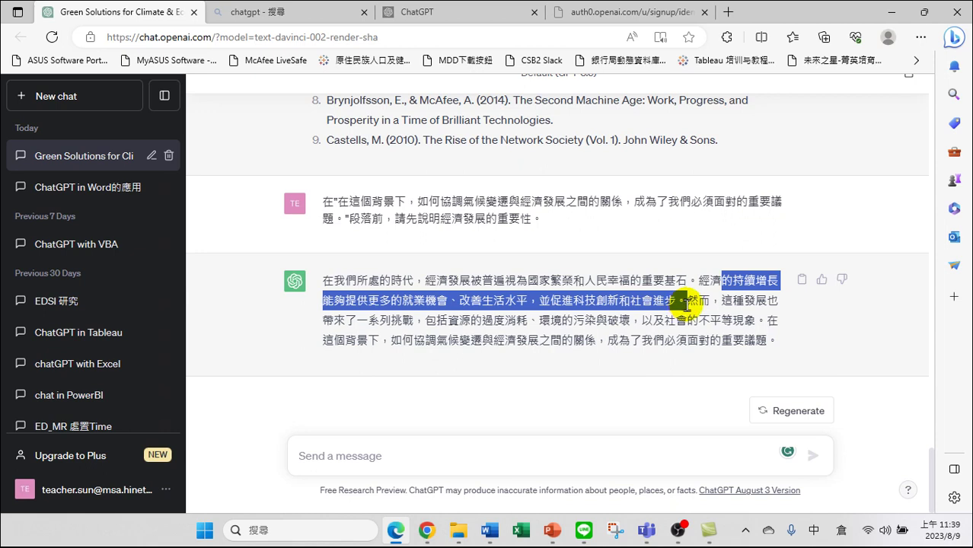
{"action": "left_click_drag", "start_coordinate": [687, 303], "coordinate": [775, 340]}
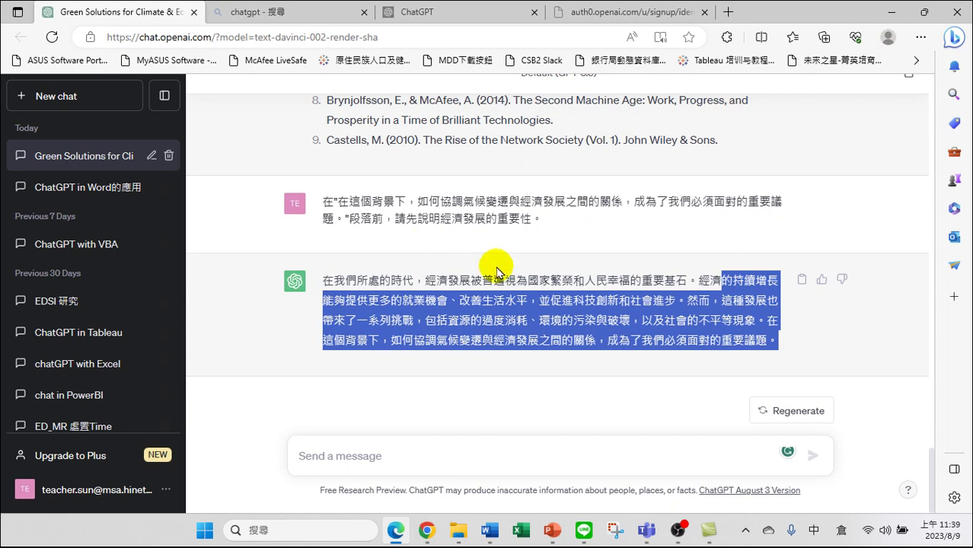
Step: Review ChatGPT's first version sentence by sentence, from 經濟的持續增長 to the closing line, and select the whole reply
{"action": "left_click", "coordinate": [442, 317]}
{"action": "left_click_drag", "start_coordinate": [698, 280], "coordinate": [685, 302]}
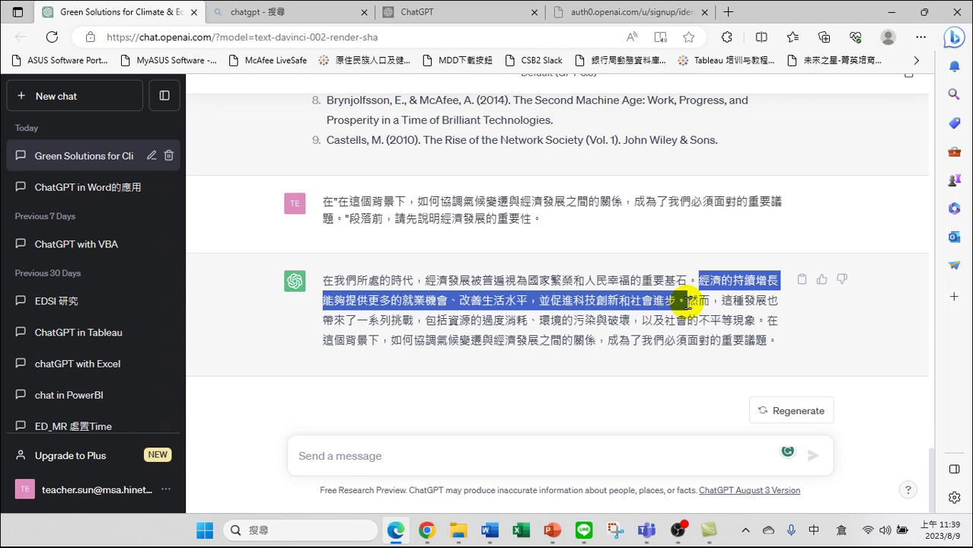
{"action": "left_click_drag", "start_coordinate": [686, 301], "coordinate": [689, 320]}
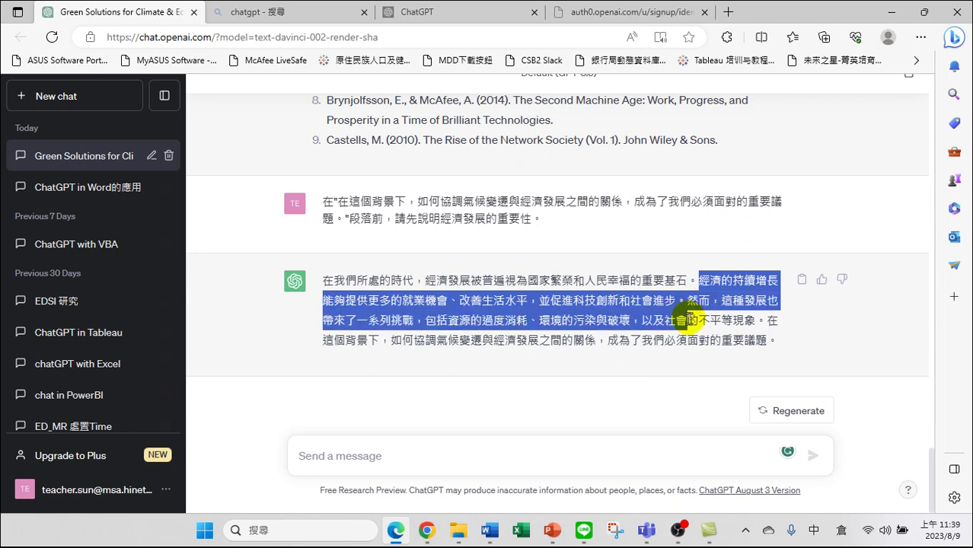
{"action": "left_click_drag", "start_coordinate": [690, 321], "coordinate": [742, 342]}
{"action": "left_click", "coordinate": [624, 337]}
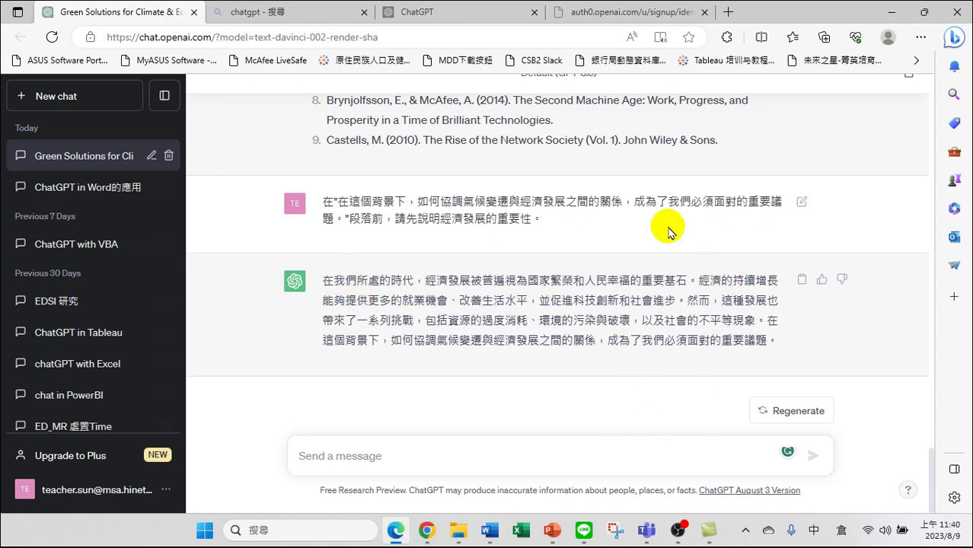
{"action": "left_click_drag", "start_coordinate": [323, 280], "coordinate": [787, 341]}
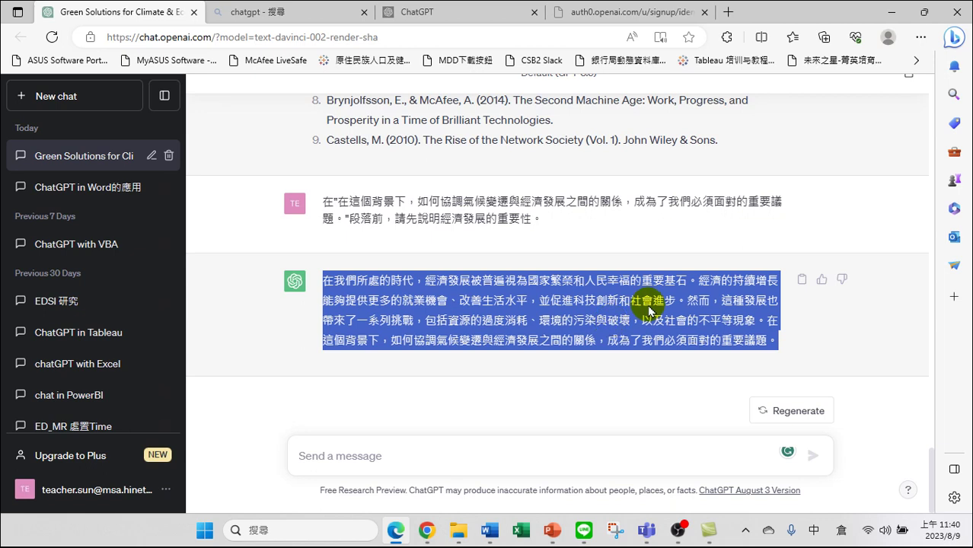
Step: Regenerate the reply and read the second version on why economic development matters
{"action": "left_click", "coordinate": [792, 412]}
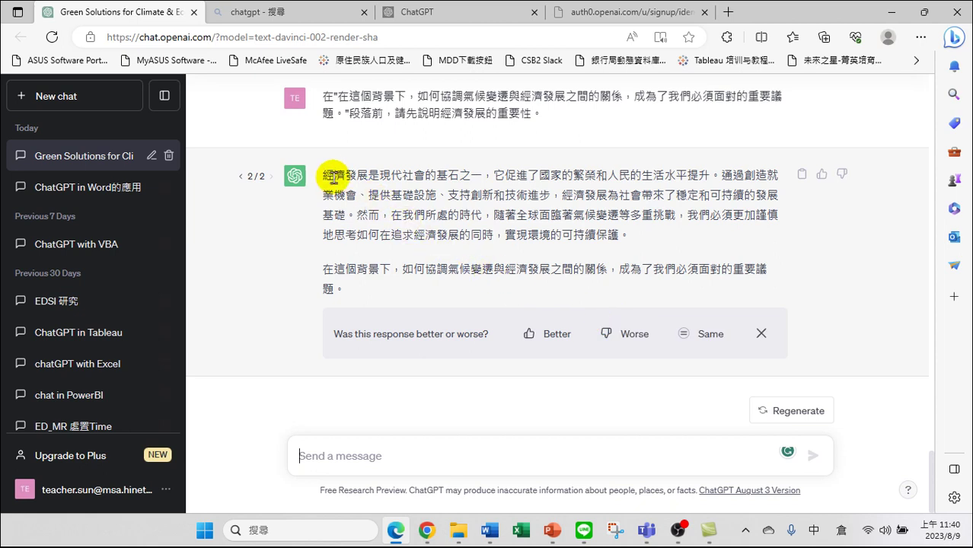
{"action": "left_click_drag", "start_coordinate": [323, 177], "coordinate": [729, 174]}
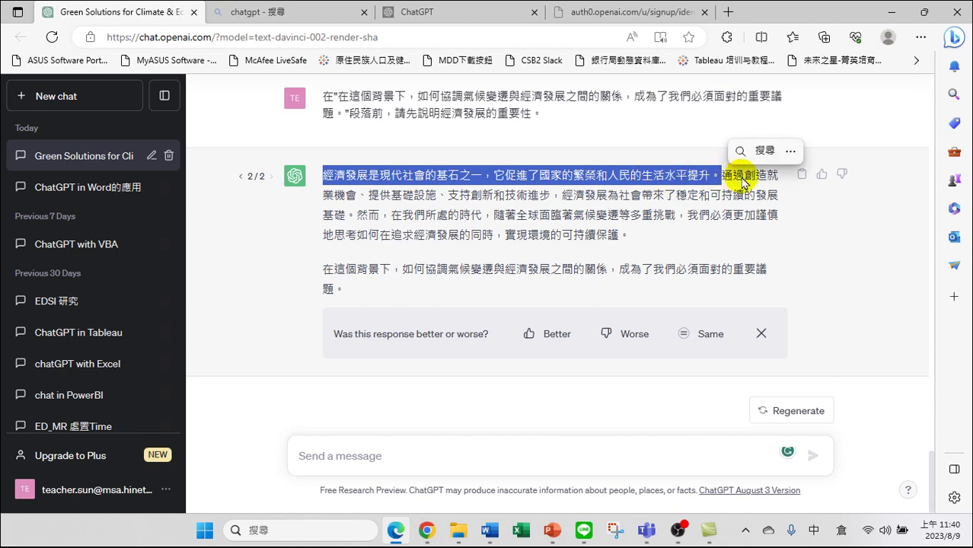
{"action": "left_click", "coordinate": [741, 172]}
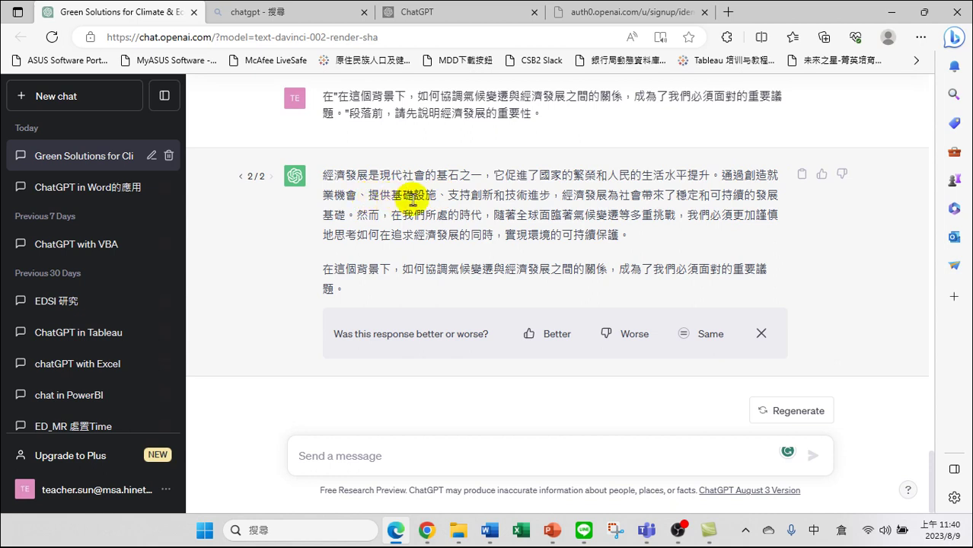
{"action": "left_click_drag", "start_coordinate": [462, 215], "coordinate": [680, 228]}
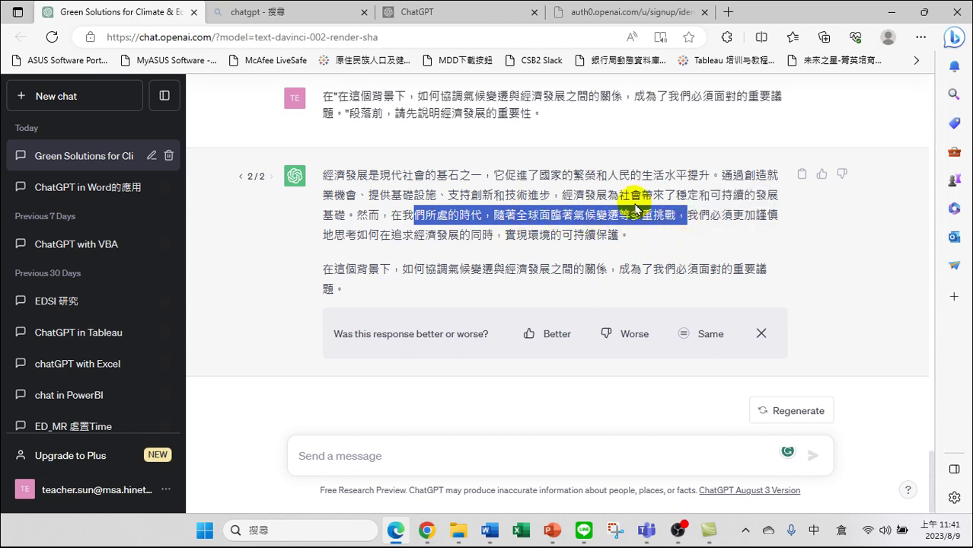
{"action": "left_click", "coordinate": [562, 216]}
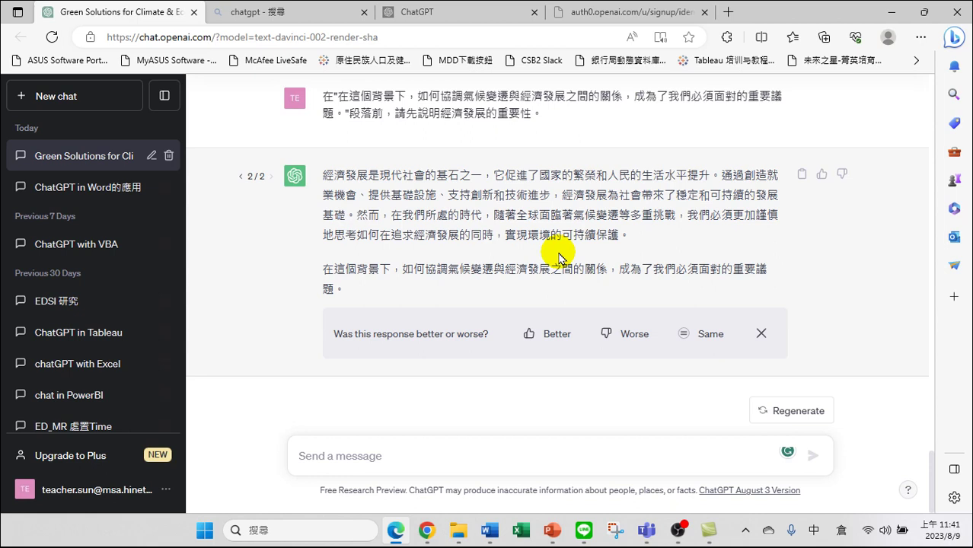
Step: Regenerate the reply once more and copy both paragraphs of the third version
{"action": "left_click", "coordinate": [796, 409]}
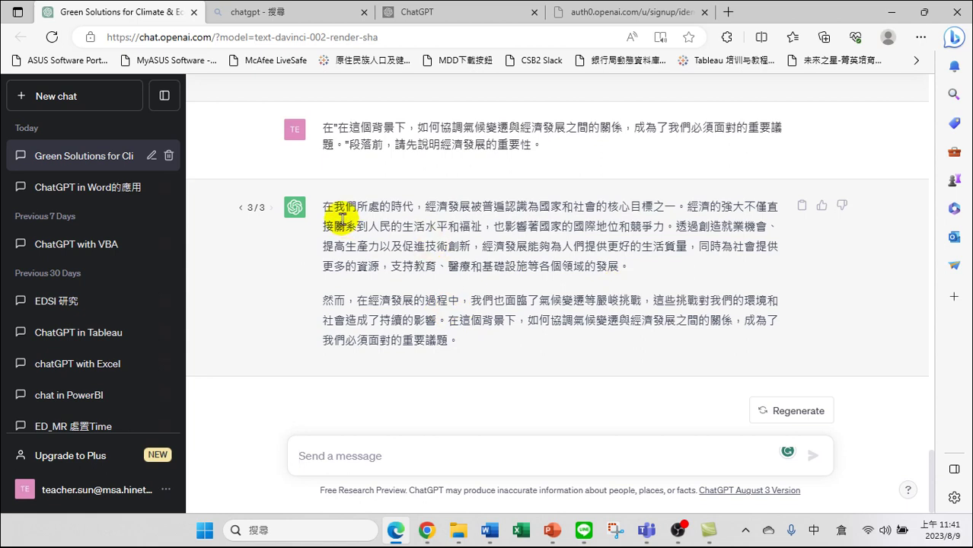
{"action": "left_click_drag", "start_coordinate": [321, 202], "coordinate": [455, 340]}
{"action": "right_click", "coordinate": [405, 229]}
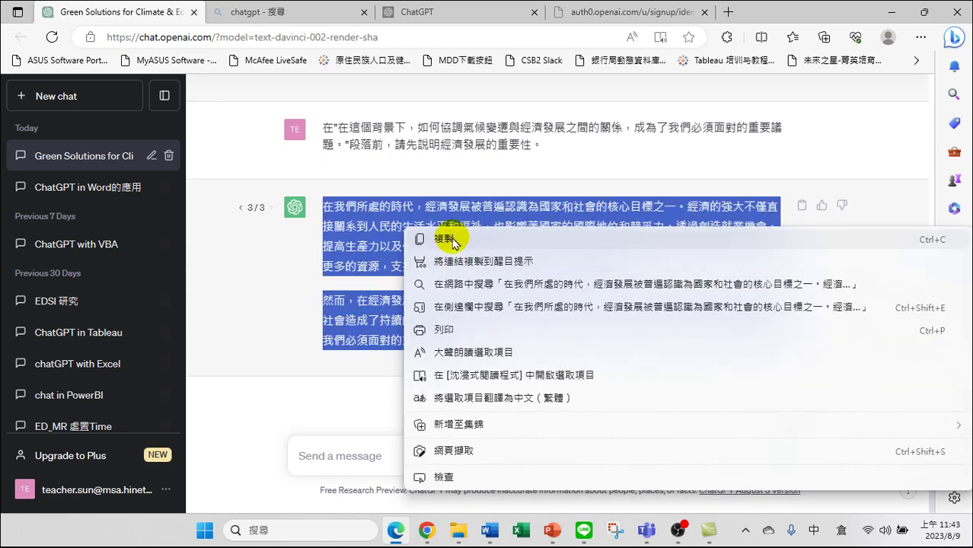
{"action": "left_click", "coordinate": [444, 239]}
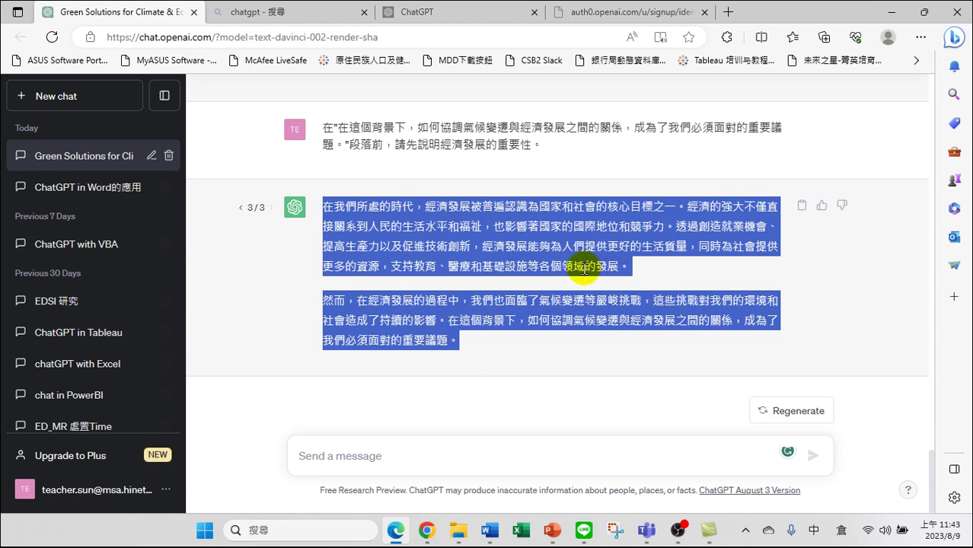
Step: Switch to the Word essay, add blank lines below the blue sentence starting 在這個背景下, and paste the copied paragraphs there
{"action": "key", "text": "alt+Tab"}
{"action": "scroll", "coordinate": [531, 262], "scroll_direction": "up", "scroll_amount": 5}
{"action": "scroll", "coordinate": [530, 263], "scroll_direction": "up", "scroll_amount": 20}
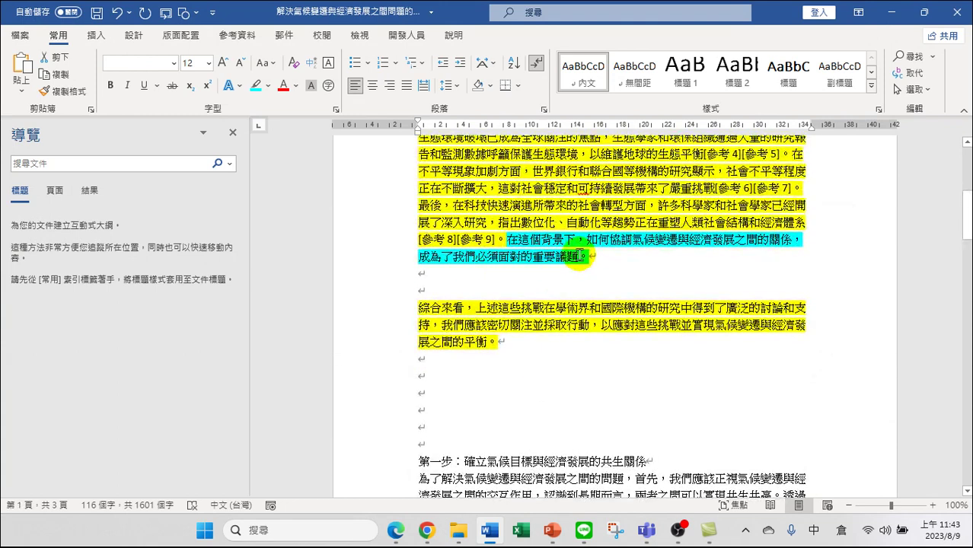
{"action": "left_click", "coordinate": [440, 283]}
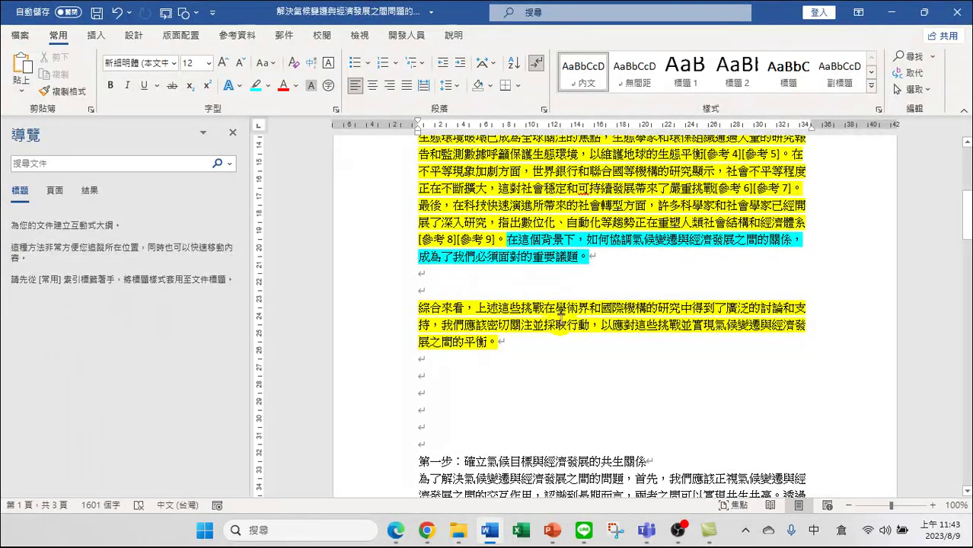
{"action": "key", "text": "Return"}
{"action": "key", "text": "Return"}
{"action": "key", "text": "Return"}
{"action": "key", "text": "Return"}
{"action": "key", "text": "Return"}
{"action": "key", "text": "Return"}
{"action": "key", "text": "Return"}
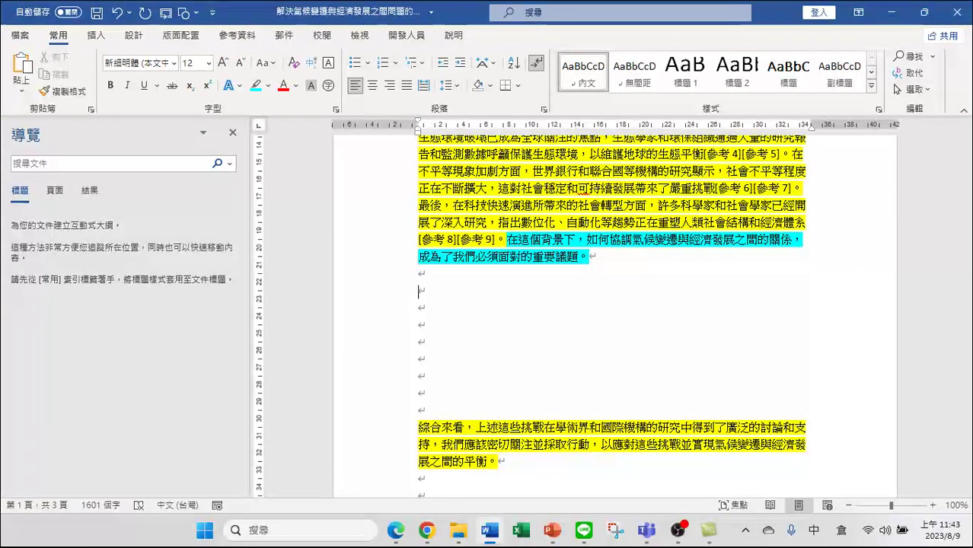
{"action": "key", "text": "ctrl+v"}
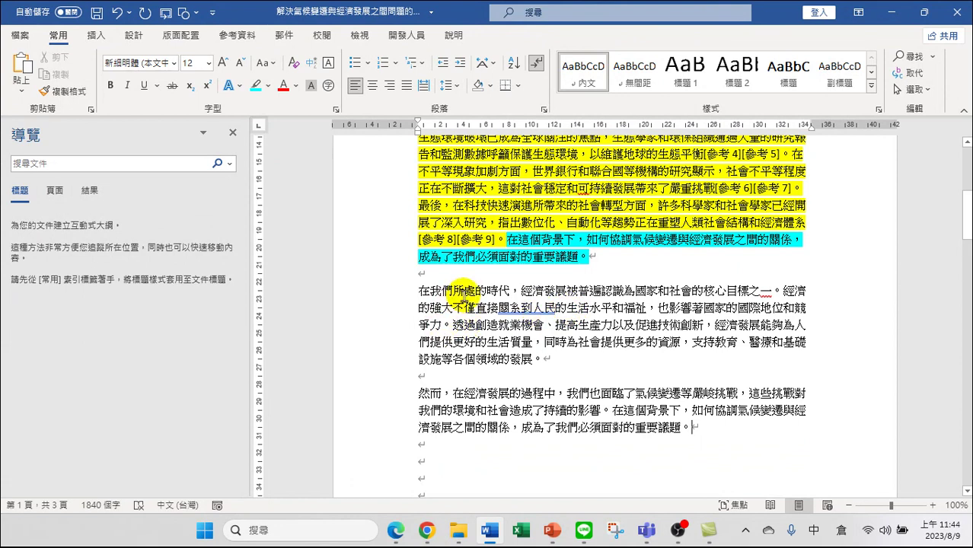
Step: Move the blue sentence starting 在這個背景下 from the end of the yellow paragraph to below the pasted text
{"action": "left_click_drag", "start_coordinate": [506, 239], "coordinate": [713, 253]}
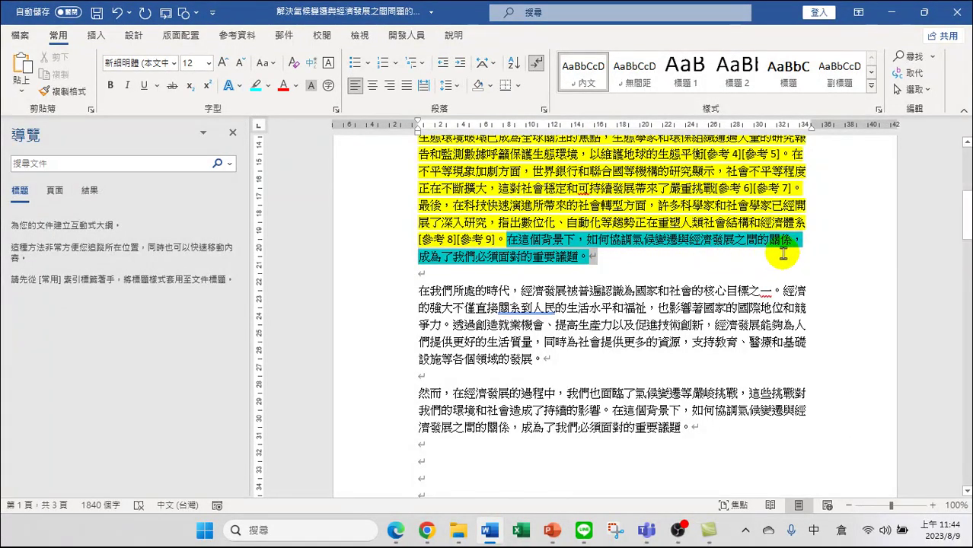
{"action": "left_click_drag", "start_coordinate": [626, 254], "coordinate": [625, 254]}
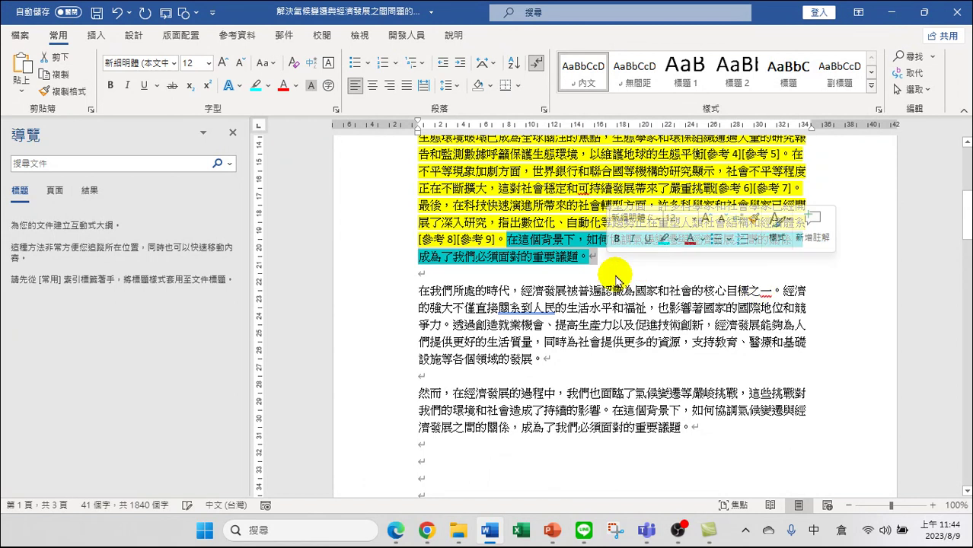
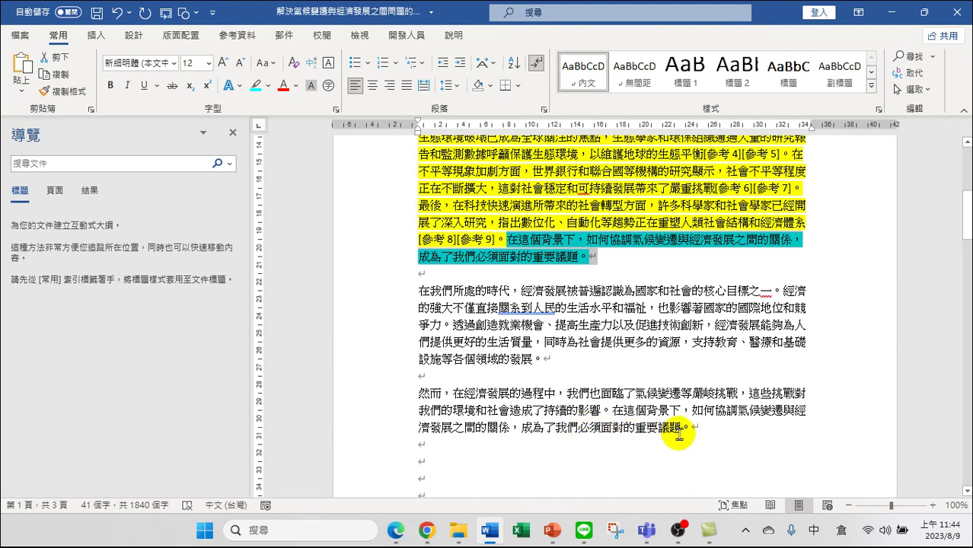
{"action": "left_click", "coordinate": [637, 258]}
{"action": "left_click_drag", "start_coordinate": [510, 238], "coordinate": [424, 462]}
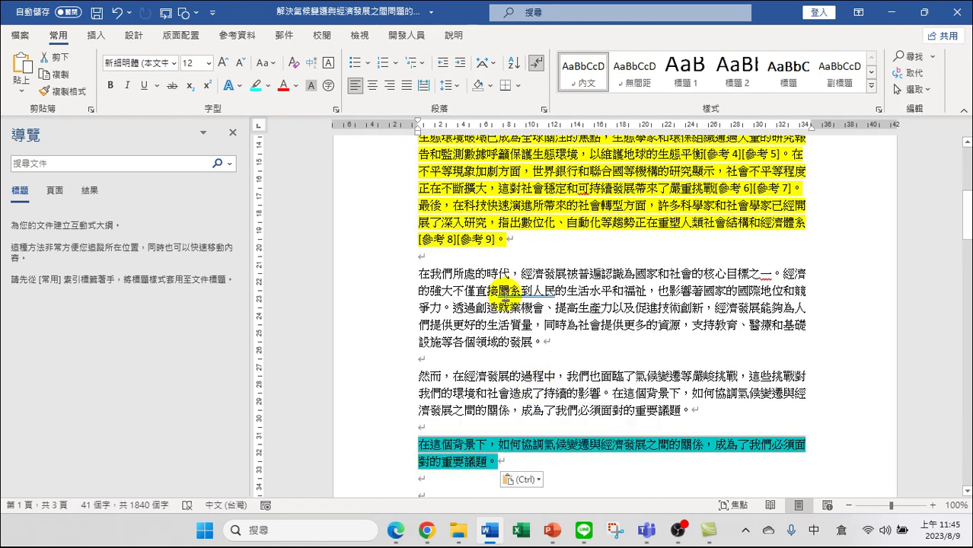
Step: Join the two pasted paragraphs directly onto the yellow paragraph after [參考 9]。, removing the line breaks between them
{"action": "left_click", "coordinate": [515, 239]}
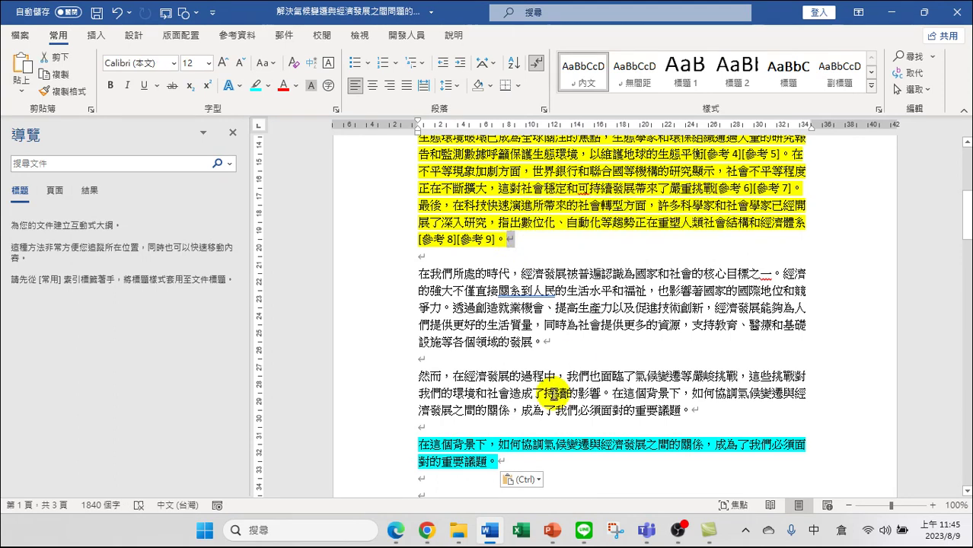
{"action": "key", "text": "Delete"}
{"action": "key", "text": "Delete"}
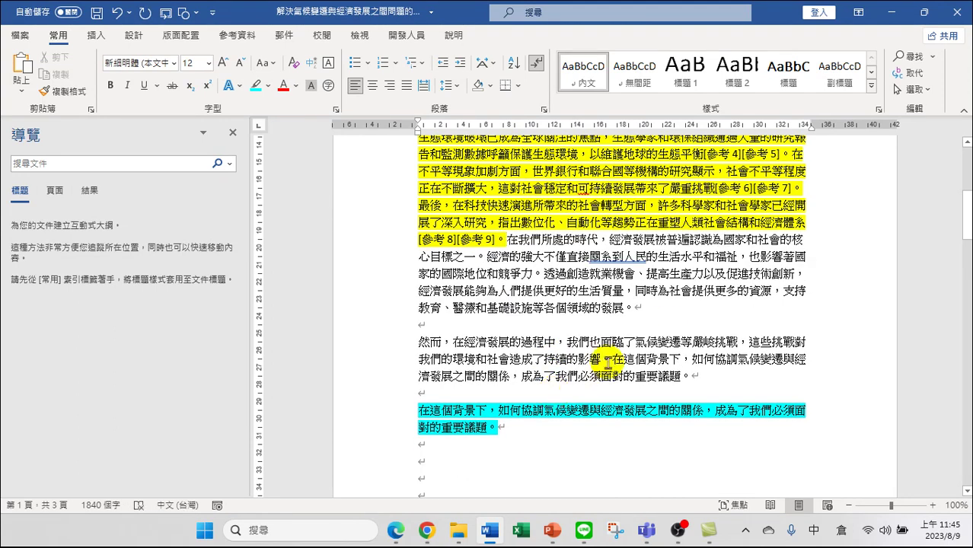
{"action": "left_click", "coordinate": [639, 307]}
{"action": "key", "text": "Delete"}
{"action": "key", "text": "Delete"}
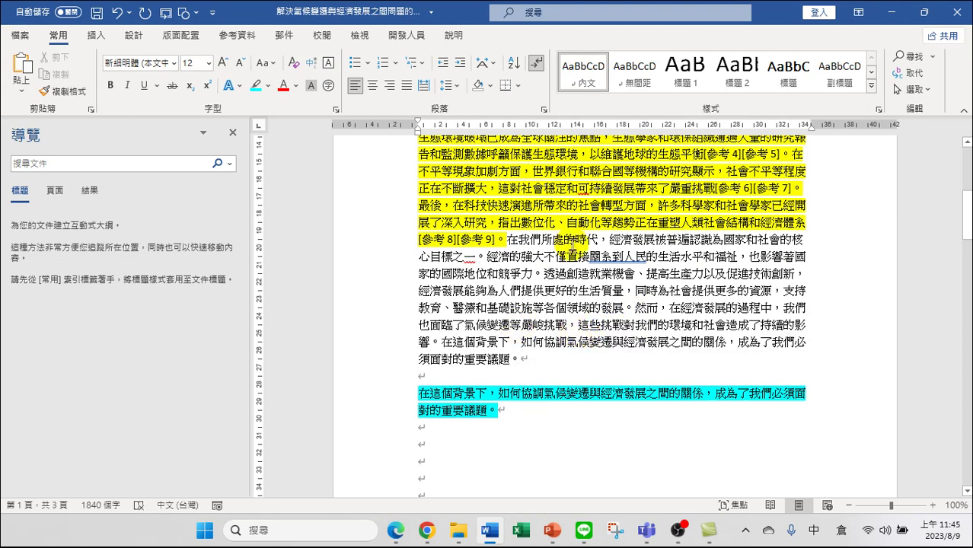
Step: Highlight the joined text from 在我們所處的時代 through 重要議題。 in yellow
{"action": "left_click", "coordinate": [503, 239], "text": "ctrl"}
{"action": "left_click_drag", "start_coordinate": [503, 239], "coordinate": [530, 357]}
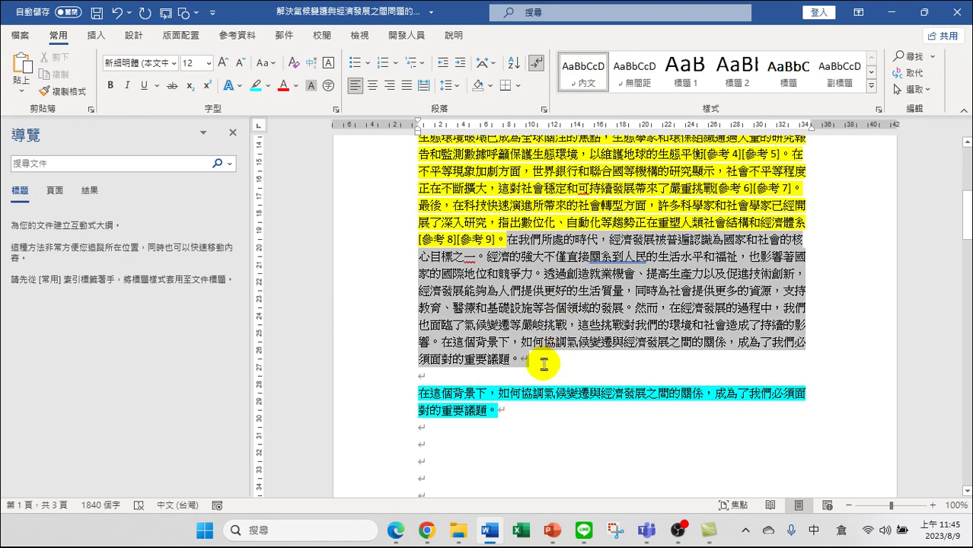
{"action": "left_click", "coordinate": [270, 89]}
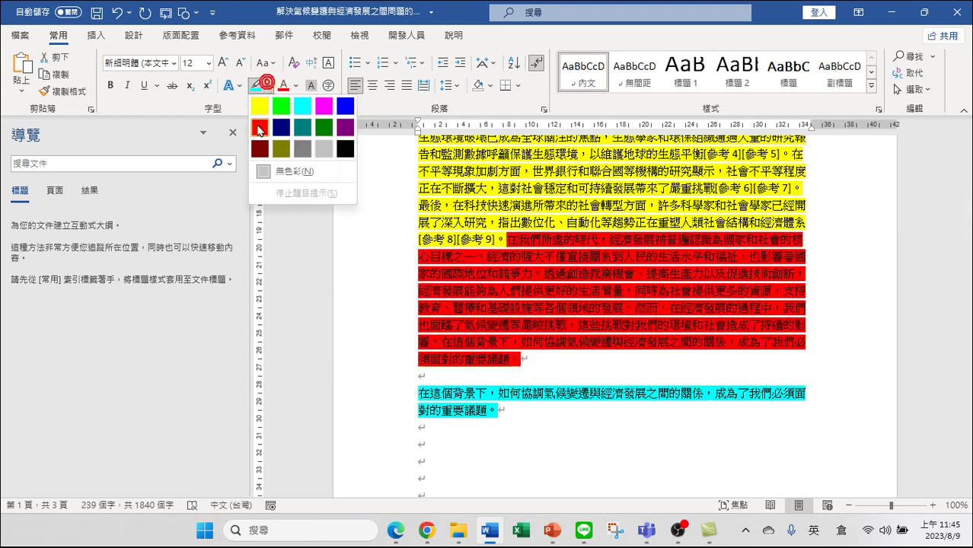
{"action": "left_click", "coordinate": [259, 99]}
Step: Replace the yellow paragraph's opening phrase 在我們所處的時代 with 二十一世紀
{"action": "scroll", "coordinate": [571, 238], "scroll_direction": "up", "scroll_amount": 5}
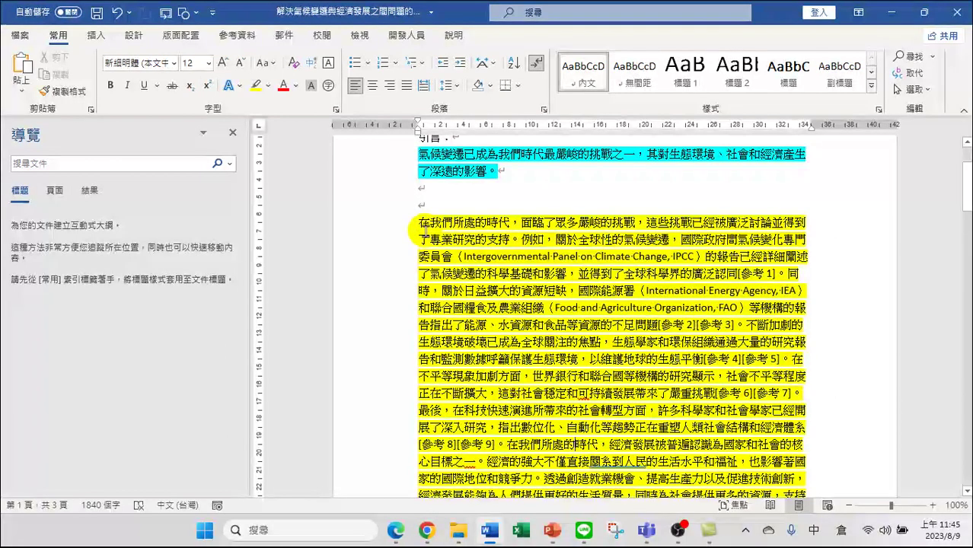
{"action": "left_click_drag", "start_coordinate": [417, 222], "coordinate": [511, 223]}
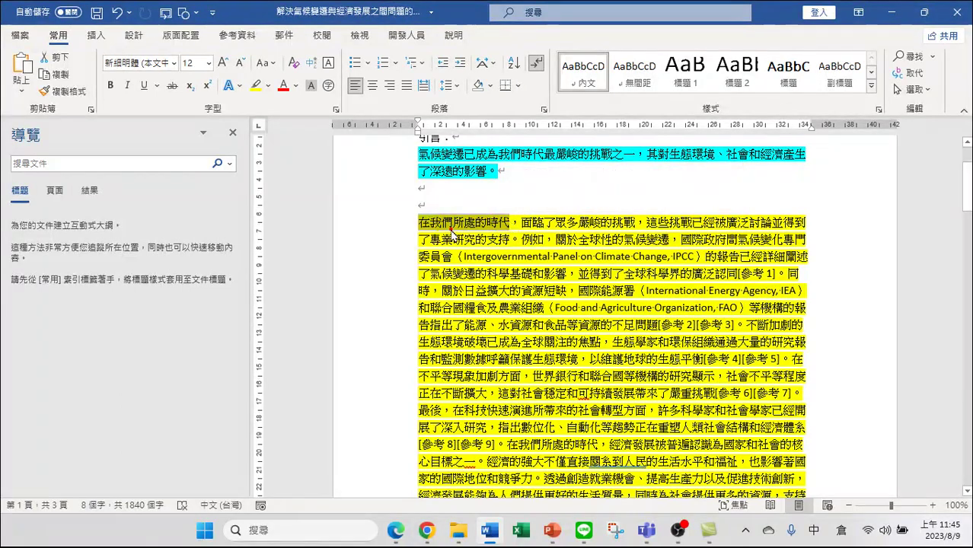
{"action": "left_click", "coordinate": [449, 223]}
{"action": "mouse_move", "coordinate": [458, 221]}
{"action": "left_mouse_down"}
{"action": "mouse_move", "coordinate": [489, 220]}
{"action": "mouse_move", "coordinate": [474, 220]}
{"action": "left_mouse_up"}
{"action": "key", "text": "Delete"}
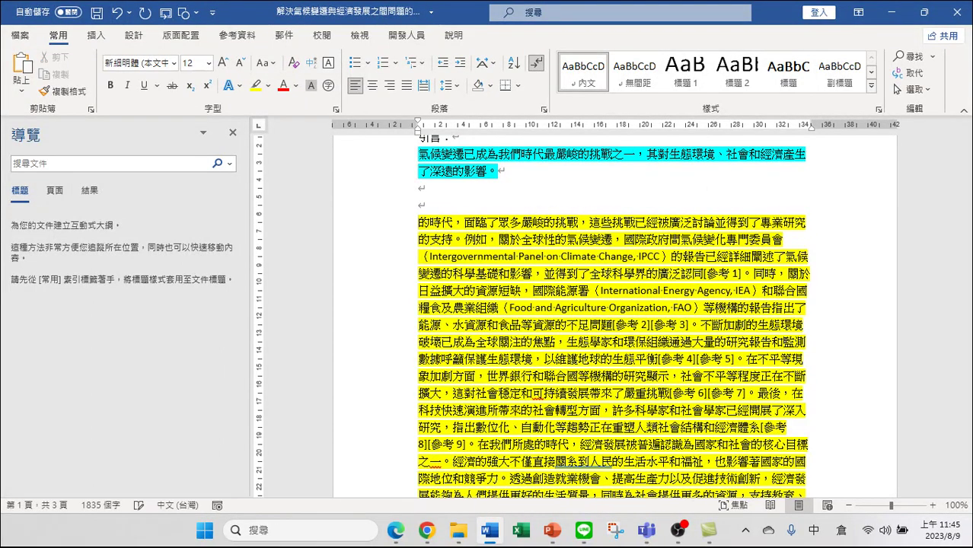
{"action": "key", "text": "shift+Right"}
{"action": "key", "text": "shift+Right"}
{"action": "key", "text": "shift+Right"}
{"action": "type", "text": "二十一"}
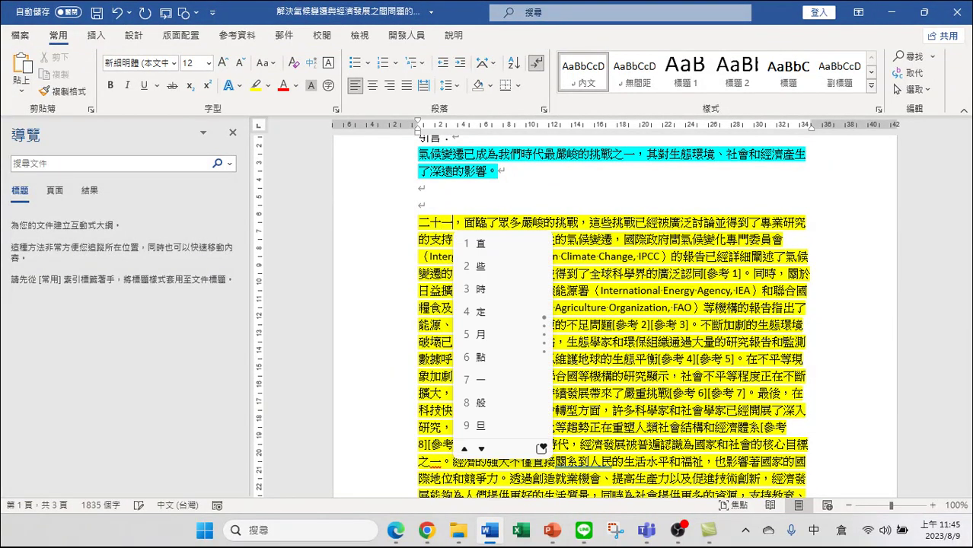
{"action": "type", "text": "世女火"}
{"action": "key", "text": "Down"}
{"action": "key", "text": "Return"}
{"action": "key", "text": "shift"}
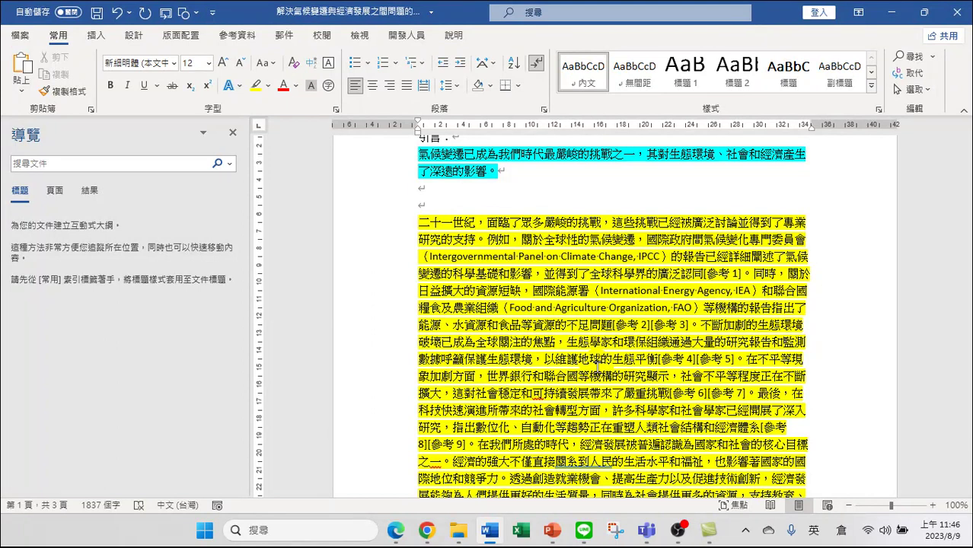
Step: Insert 包括 after 面臨了眾多嚴峻的挑戰， and delete the following text from 這些挑戰已經被廣泛討論 through 例如，
{"action": "key", "text": "Right"}
{"action": "type", "text": "p"}
{"action": "key", "text": "BackSpace"}
{"action": "key", "text": "shift"}
{"action": "type", "text": "包括"}
{"action": "key", "text": "shift"}
{"action": "key", "text": "shift+Right"}
{"action": "key", "text": "shift+Right"}
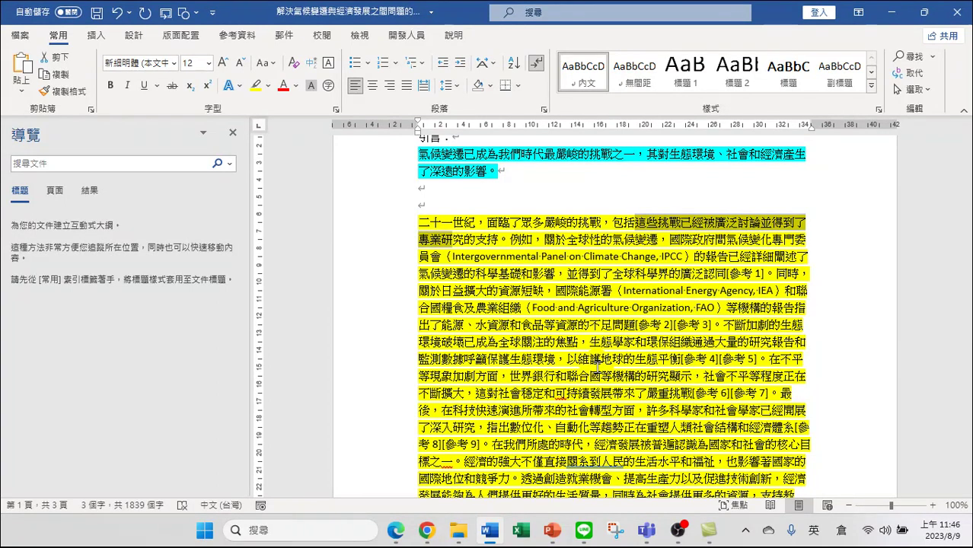
{"action": "key", "text": "shift+Right"}
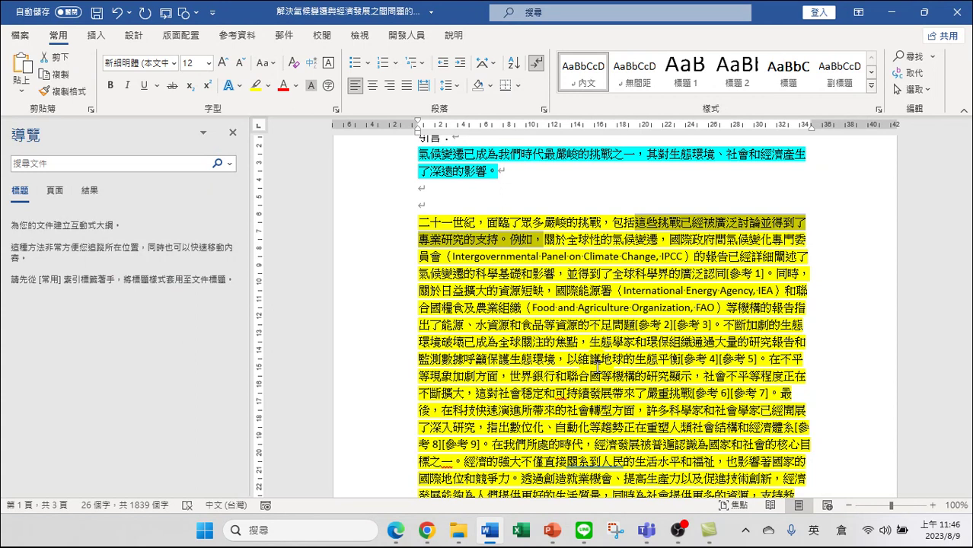
{"action": "key", "text": "Delete"}
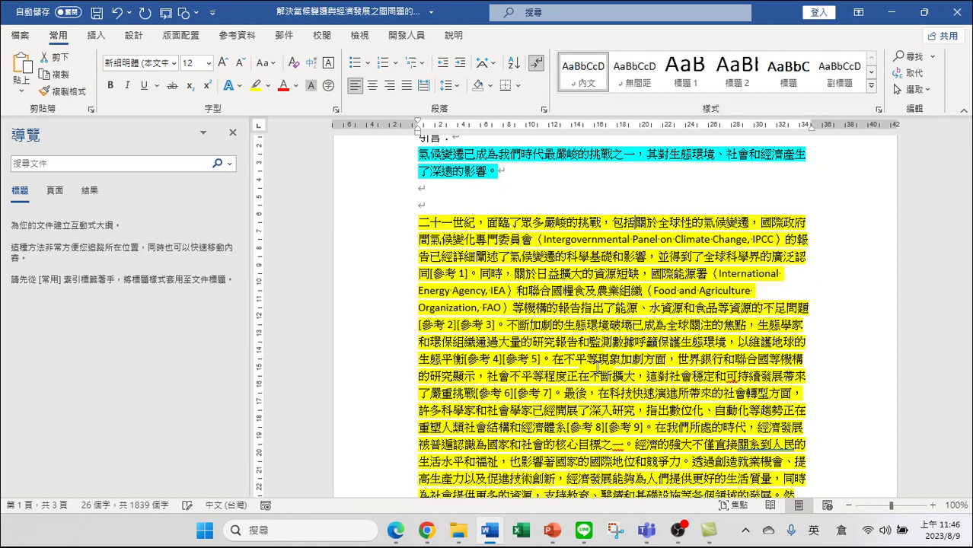
Step: Delete 關於 before 全球性的氣候變遷 in the yellow paragraph's first sentence
{"action": "left_click", "coordinate": [631, 223]}
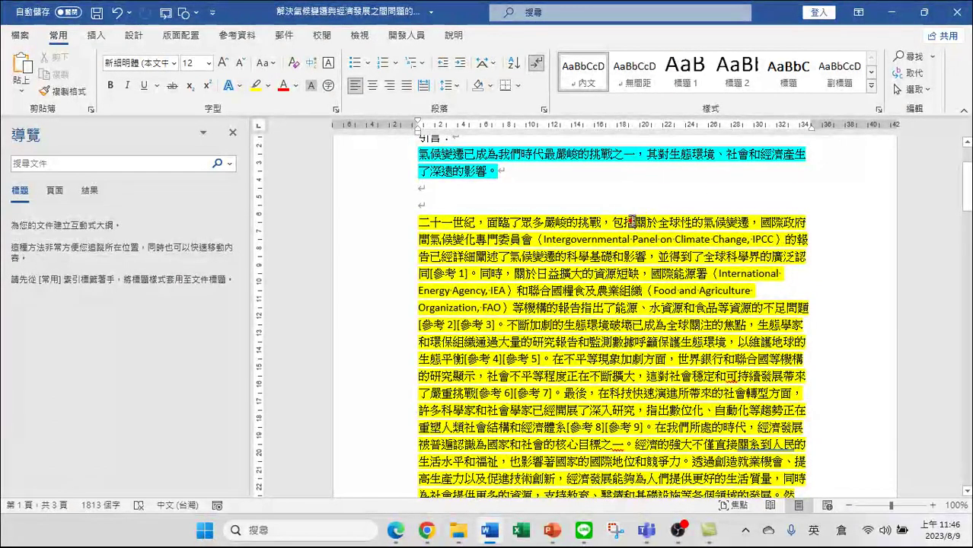
{"action": "left_click_drag", "start_coordinate": [651, 223], "coordinate": [656, 223]}
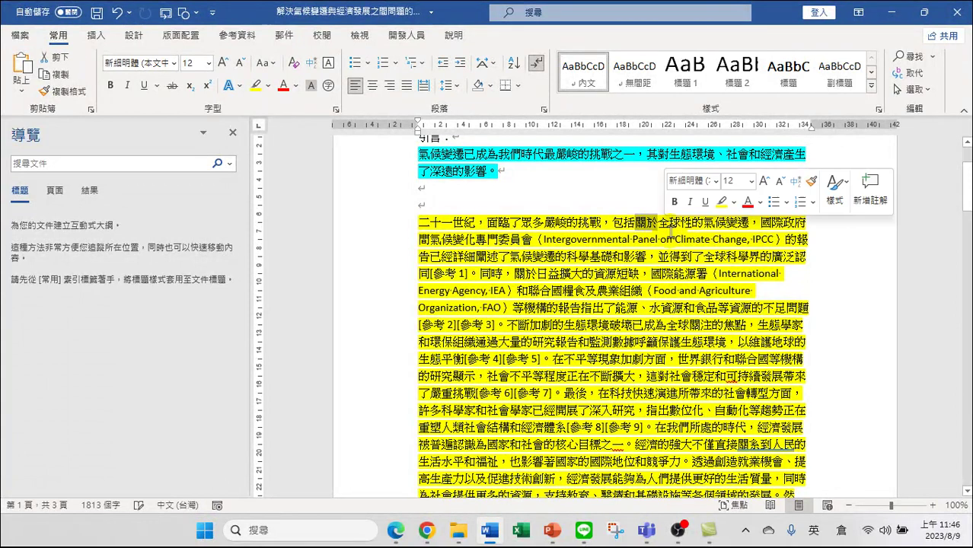
{"action": "key", "text": "Delete"}
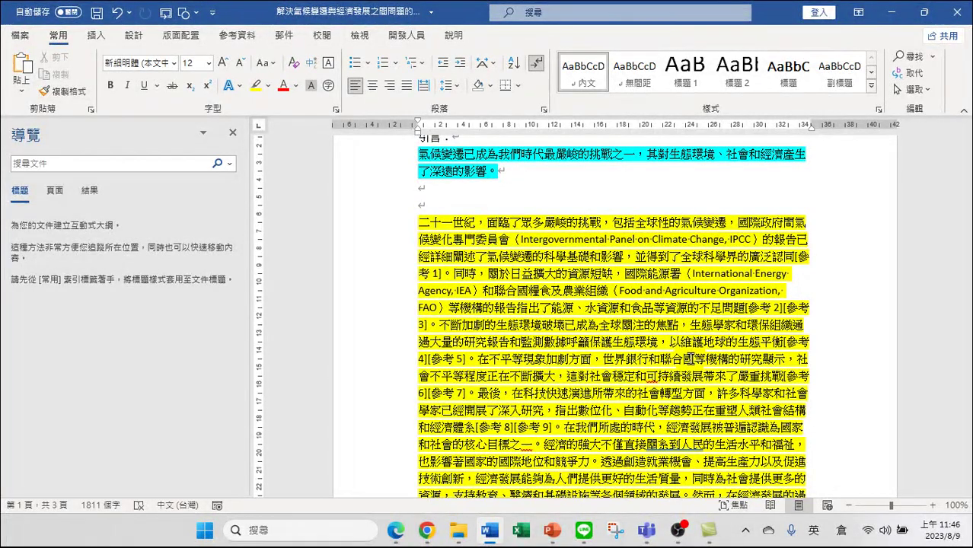
Step: Copy the whole yellow paragraph from 二十一世紀 through 重要議題。 and switch to the ChatGPT conversation in Edge
{"action": "scroll", "coordinate": [689, 358], "scroll_direction": "down", "scroll_amount": 1}
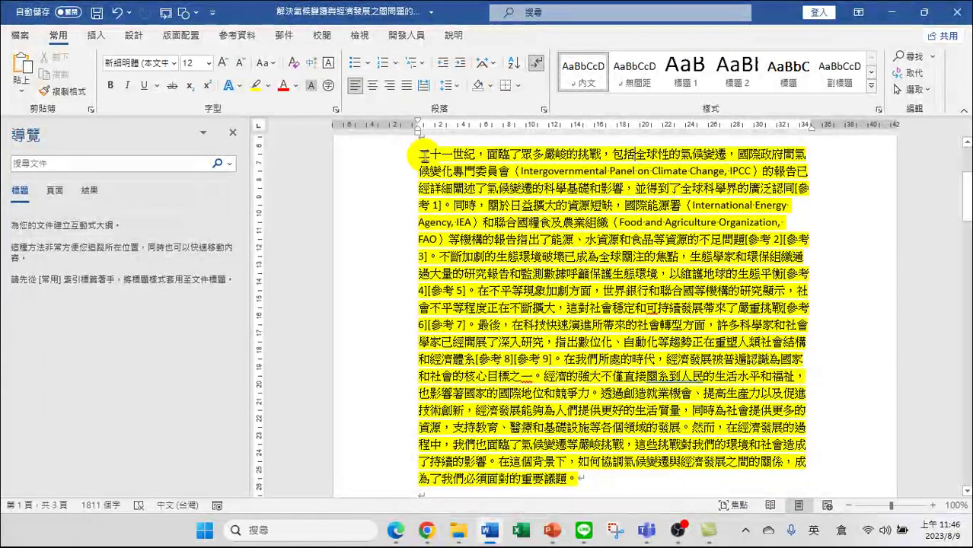
{"action": "left_click_drag", "start_coordinate": [418, 154], "coordinate": [619, 482]}
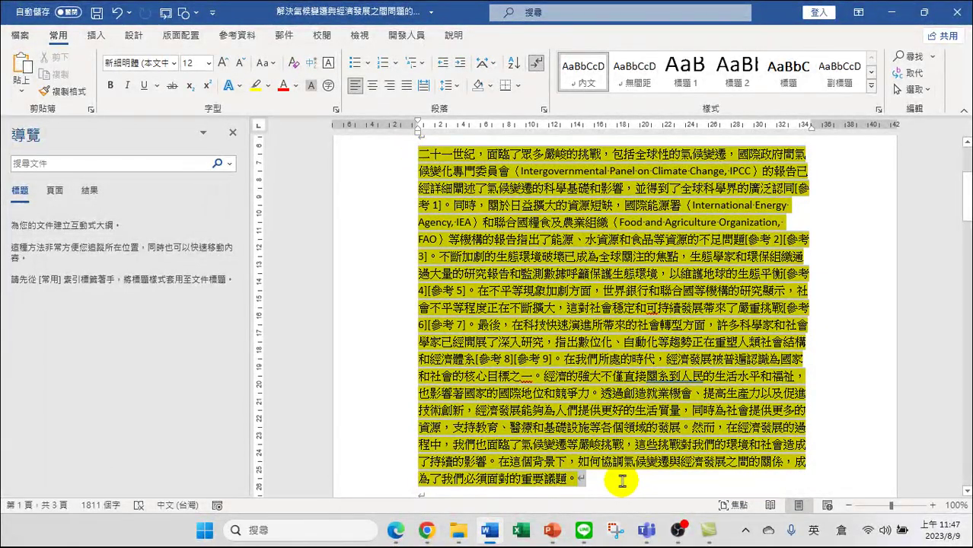
{"action": "scroll", "coordinate": [640, 299], "scroll_direction": "up", "scroll_amount": 1}
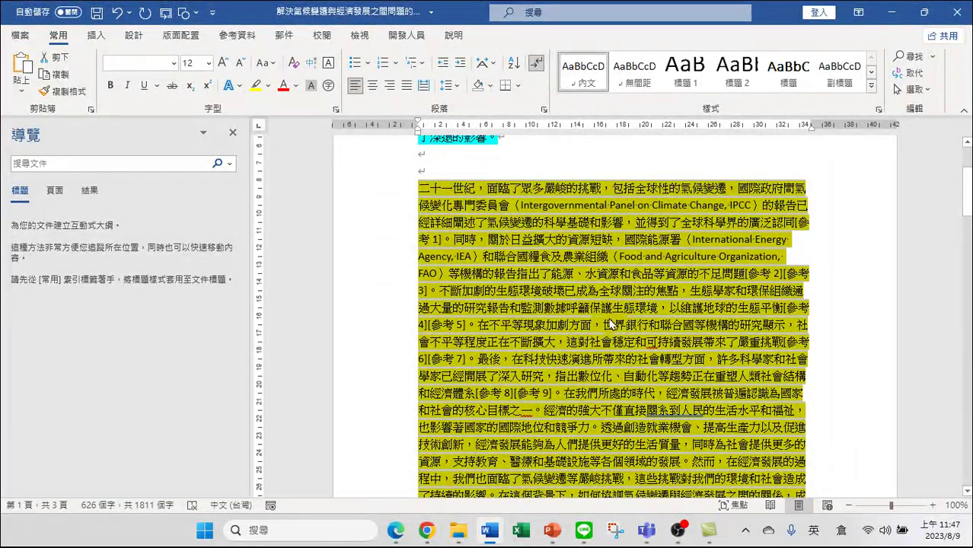
{"action": "scroll", "coordinate": [609, 324], "scroll_direction": "down", "scroll_amount": 3}
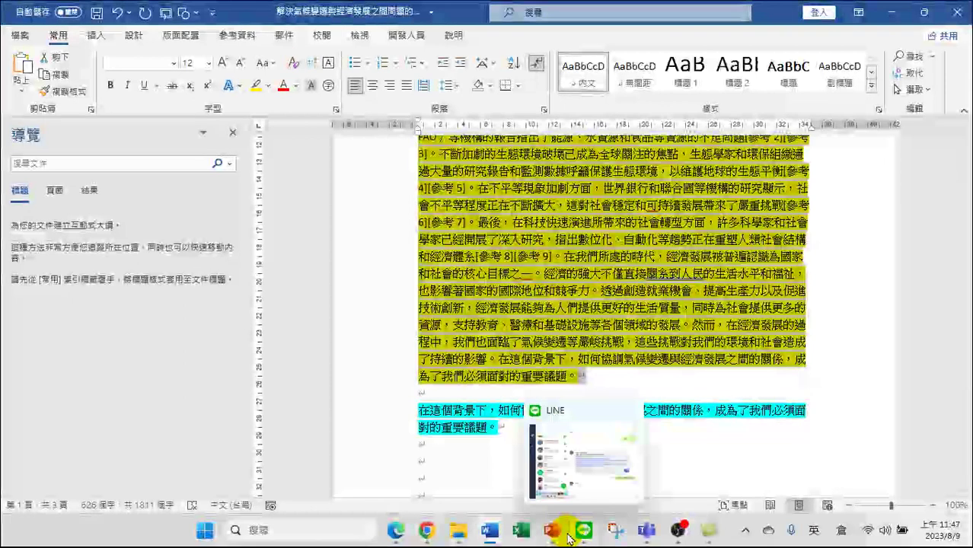
{"action": "left_click", "coordinate": [395, 530]}
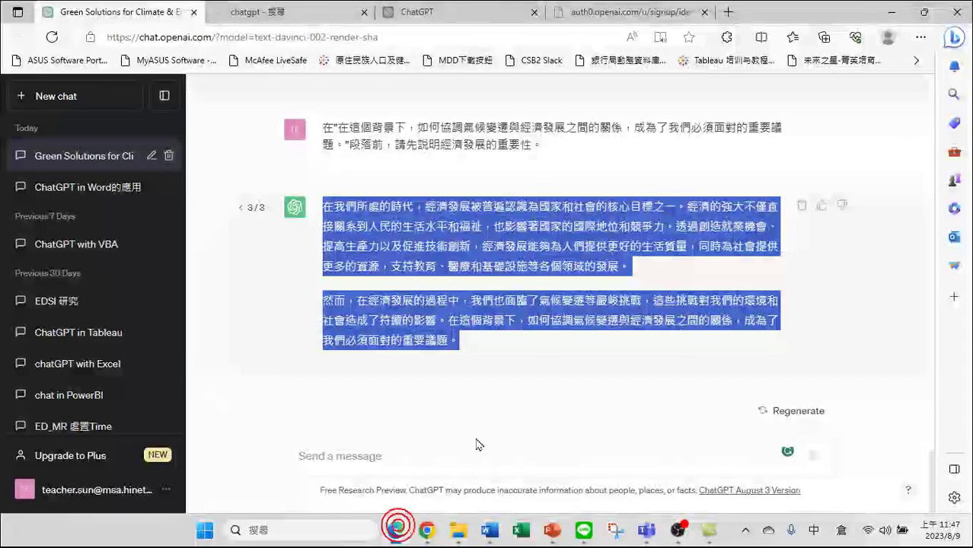
Step: Send ChatGPT the prompt 請精簡內容，但要更符合專業性。 followed by the copied yellow paragraph in quotation marks
{"action": "left_click", "coordinate": [401, 453]}
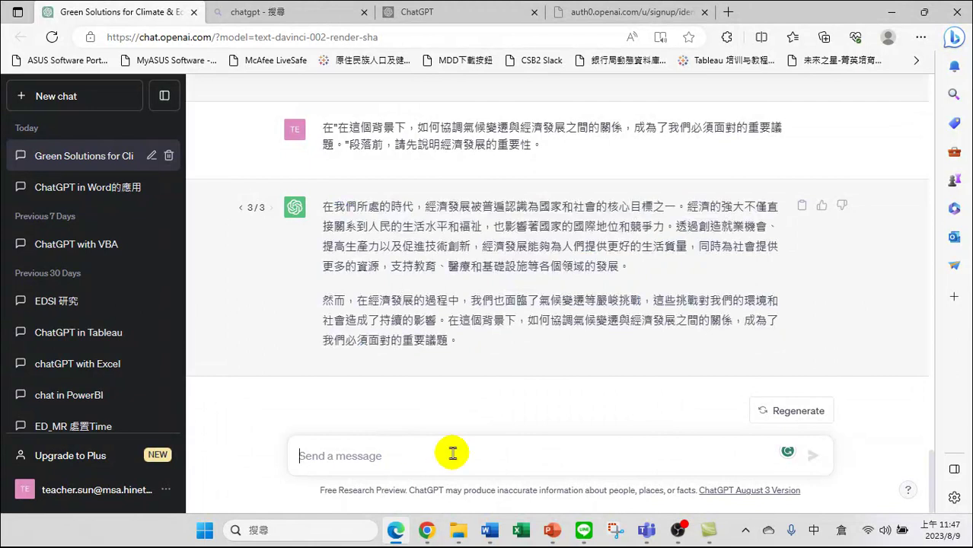
{"action": "type", "text": "卜口請"}
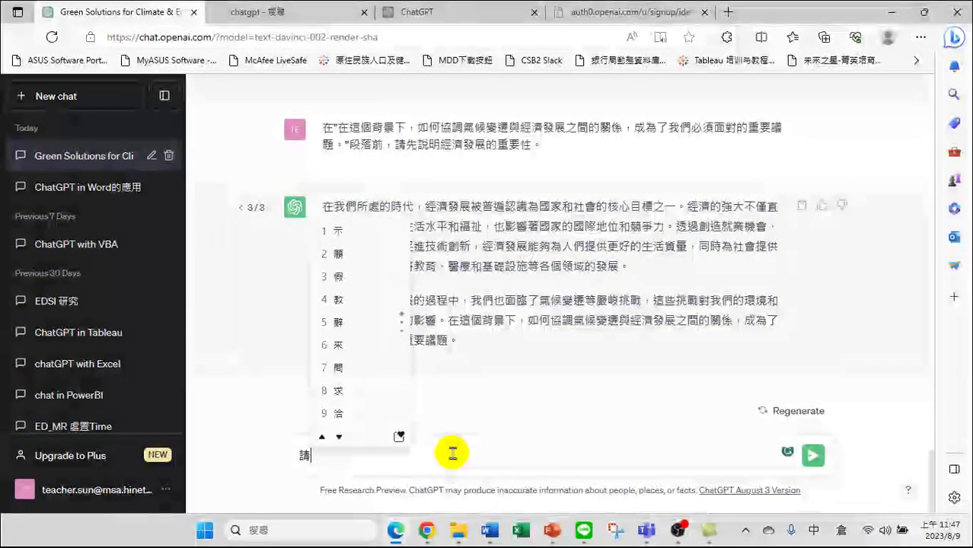
{"action": "type", "text": "火木手一"}
{"action": "key", "text": "space"}
{"action": "key", "text": "space"}
{"action": "type", "text": "竹日弓日"}
{"action": "key", "text": "space"}
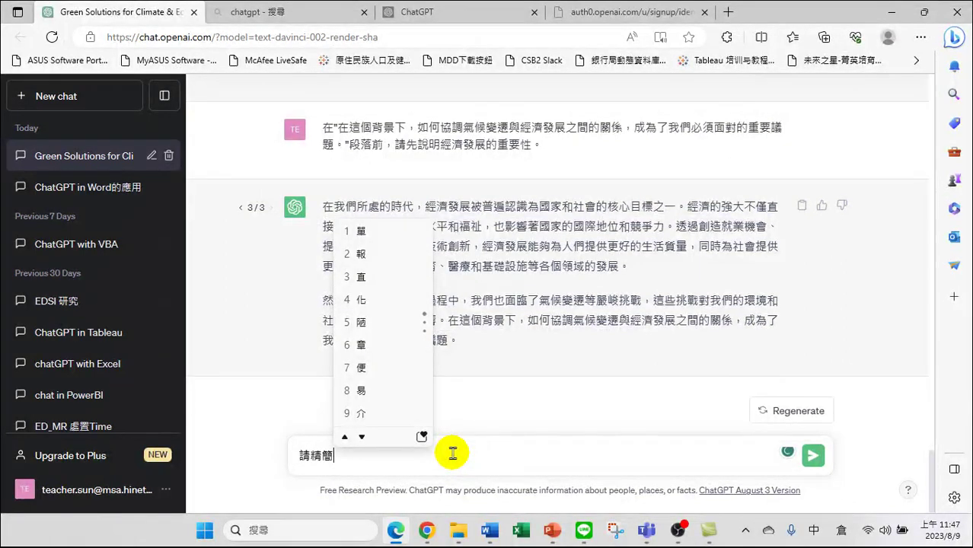
{"action": "type", "text": "內容"}
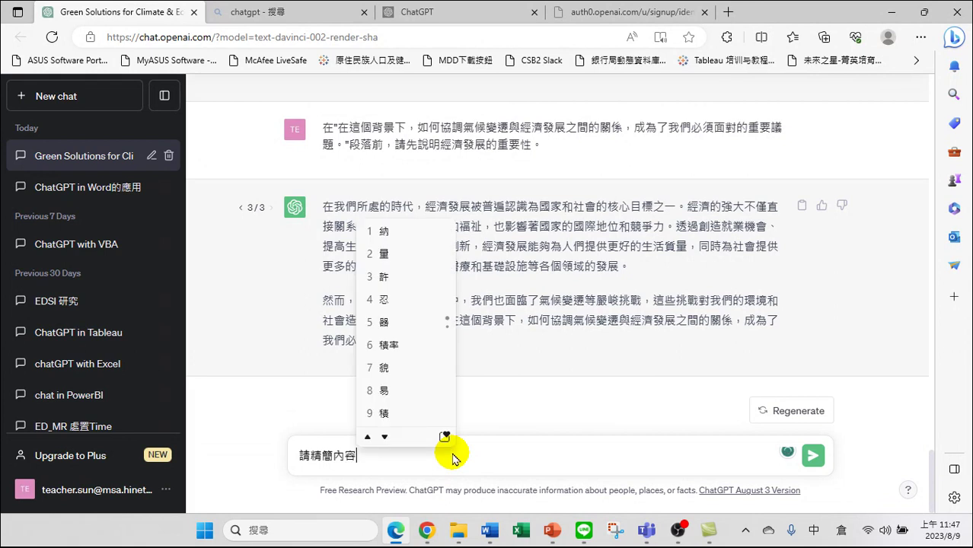
{"action": "type", "text": "，但要"}
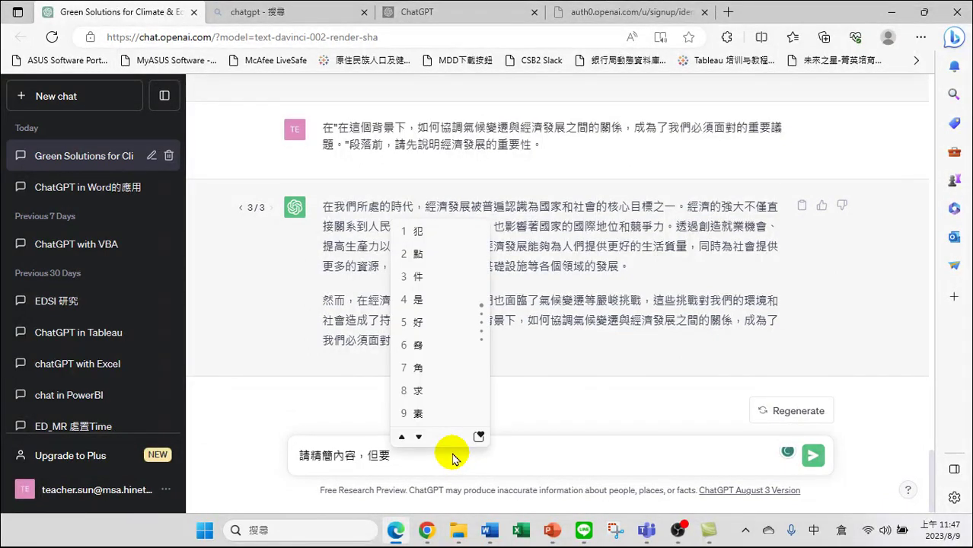
{"action": "type", "text": "更符合專"}
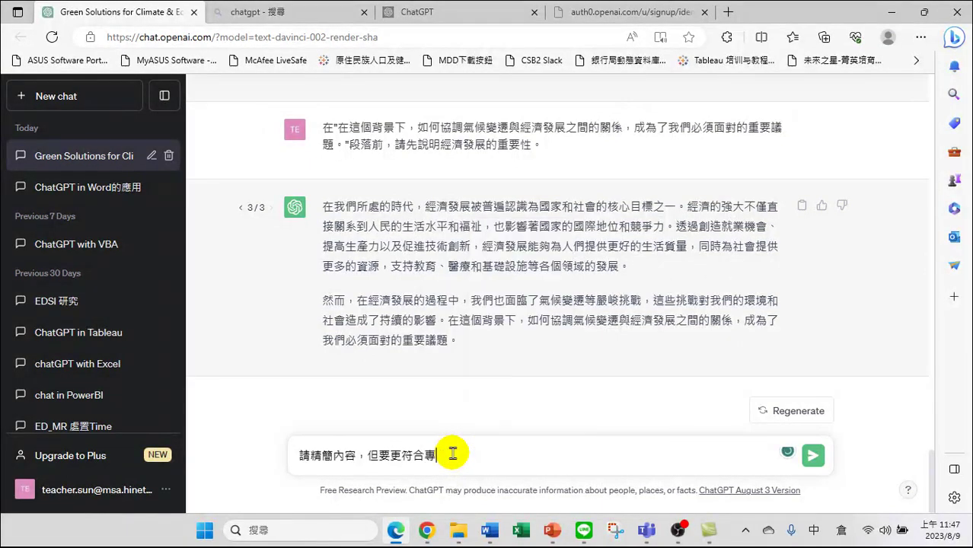
{"action": "type", "text": "業"}
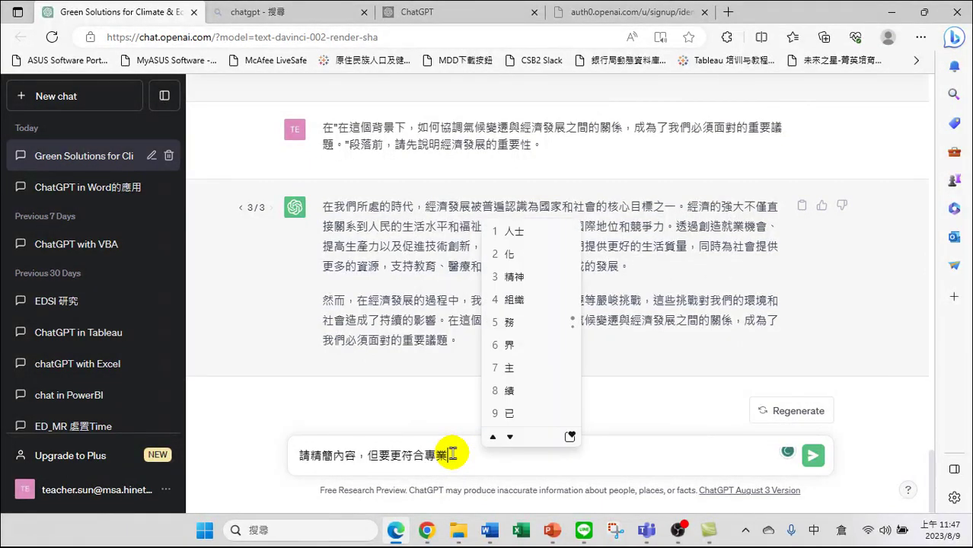
{"action": "key", "text": "Escape"}
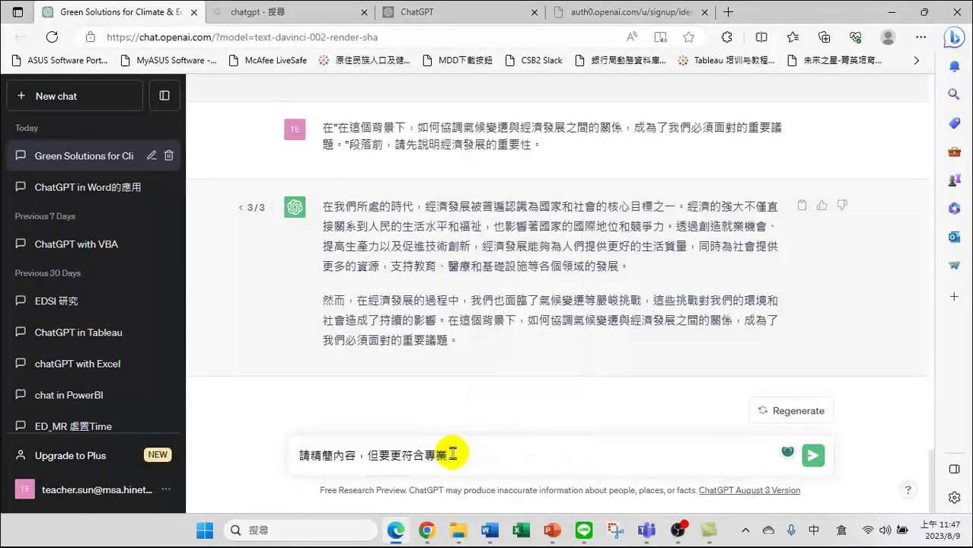
{"action": "type", "text": "性。"}
{"action": "key", "text": "ctrl+v"}
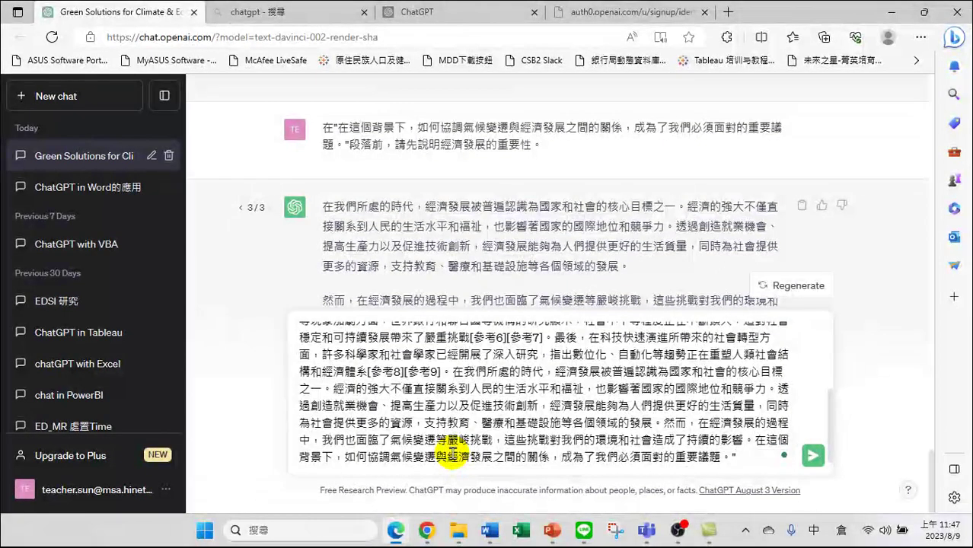
{"action": "key", "text": "Return"}
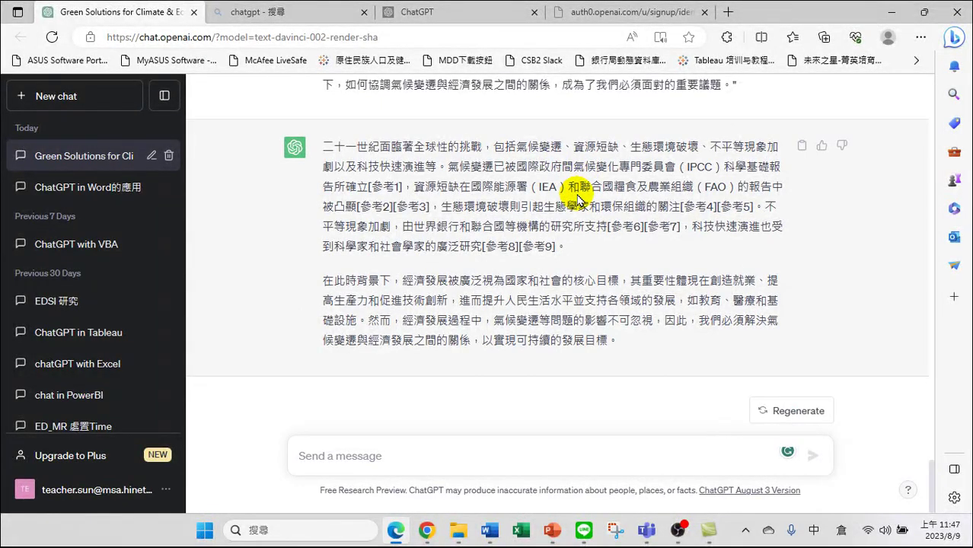
Step: Compare the condensed reply with the submitted paragraph, marking the original passage from 全球性的氣候變遷 through [參考1]。
{"action": "scroll", "coordinate": [601, 217], "scroll_direction": "up", "scroll_amount": 1}
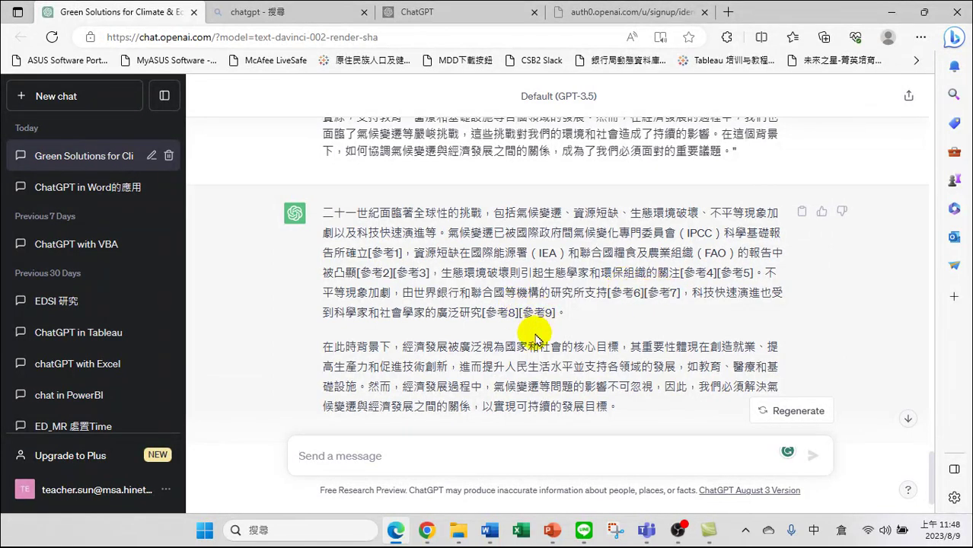
{"action": "scroll", "coordinate": [560, 341], "scroll_direction": "up", "scroll_amount": 1}
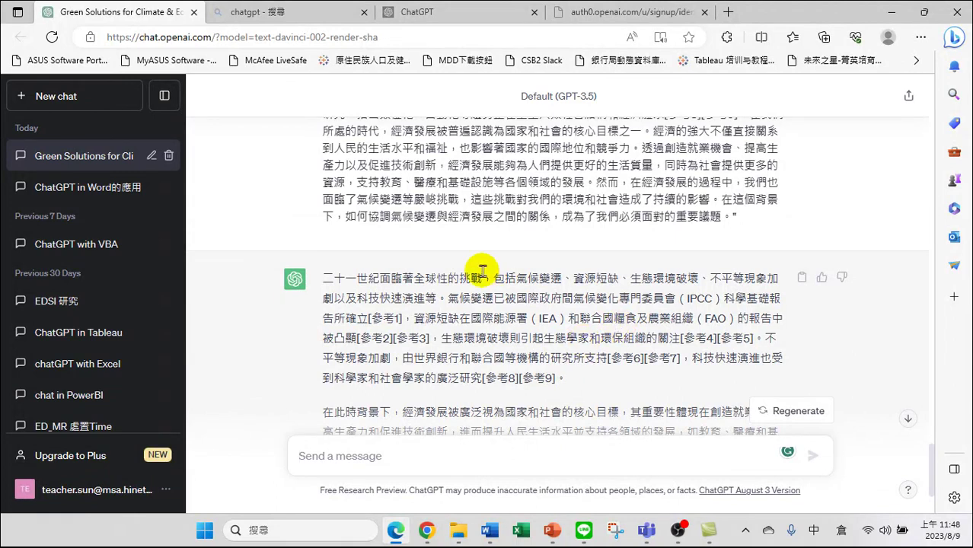
{"action": "scroll", "coordinate": [583, 280], "scroll_direction": "up", "scroll_amount": 3}
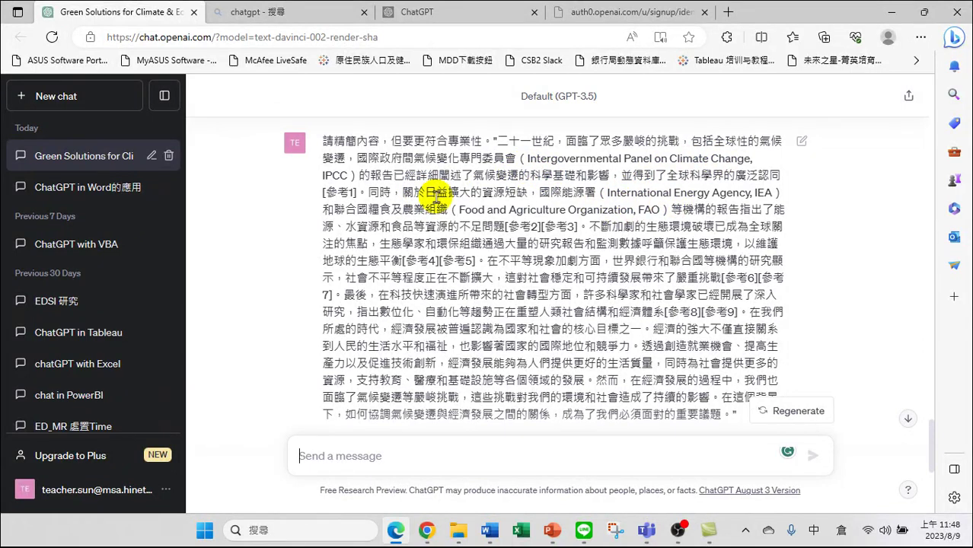
{"action": "left_click_drag", "start_coordinate": [363, 192], "coordinate": [712, 137]}
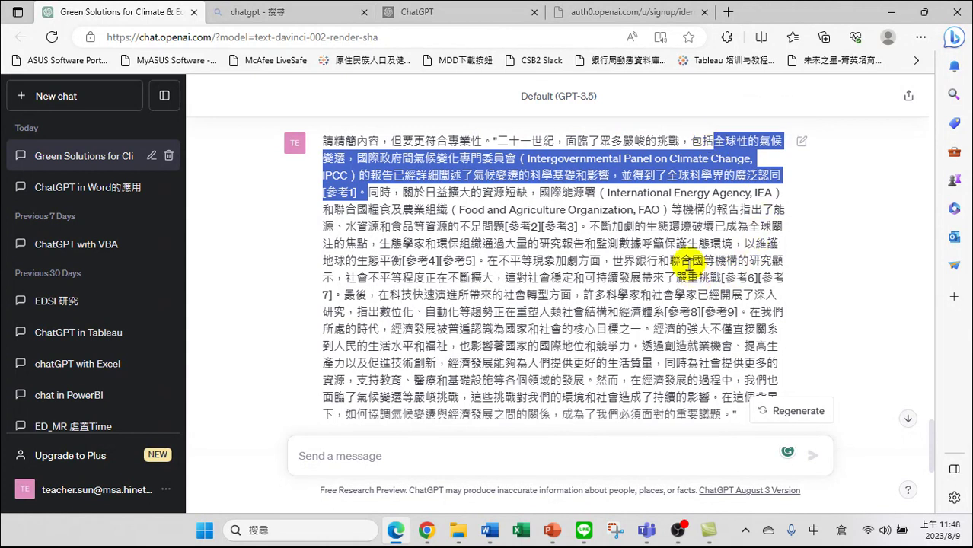